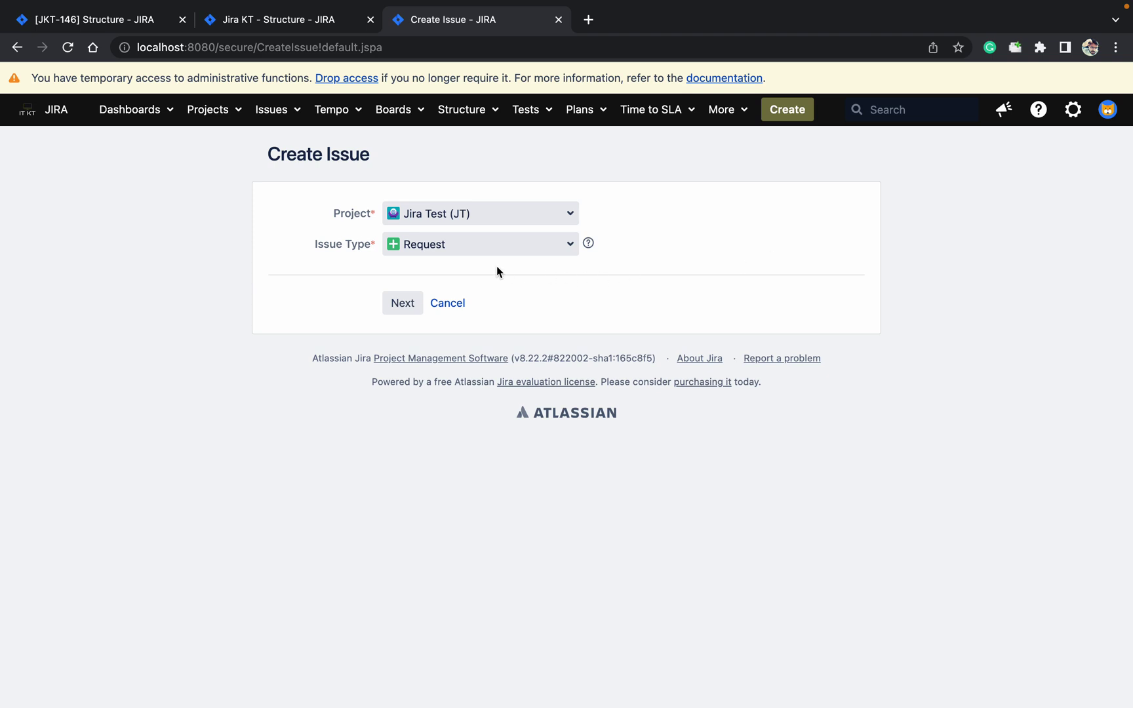
Step: Choose Epic as the issue type for the new Jira Test issue and proceed to its details form
click(482, 247)
click(466, 291)
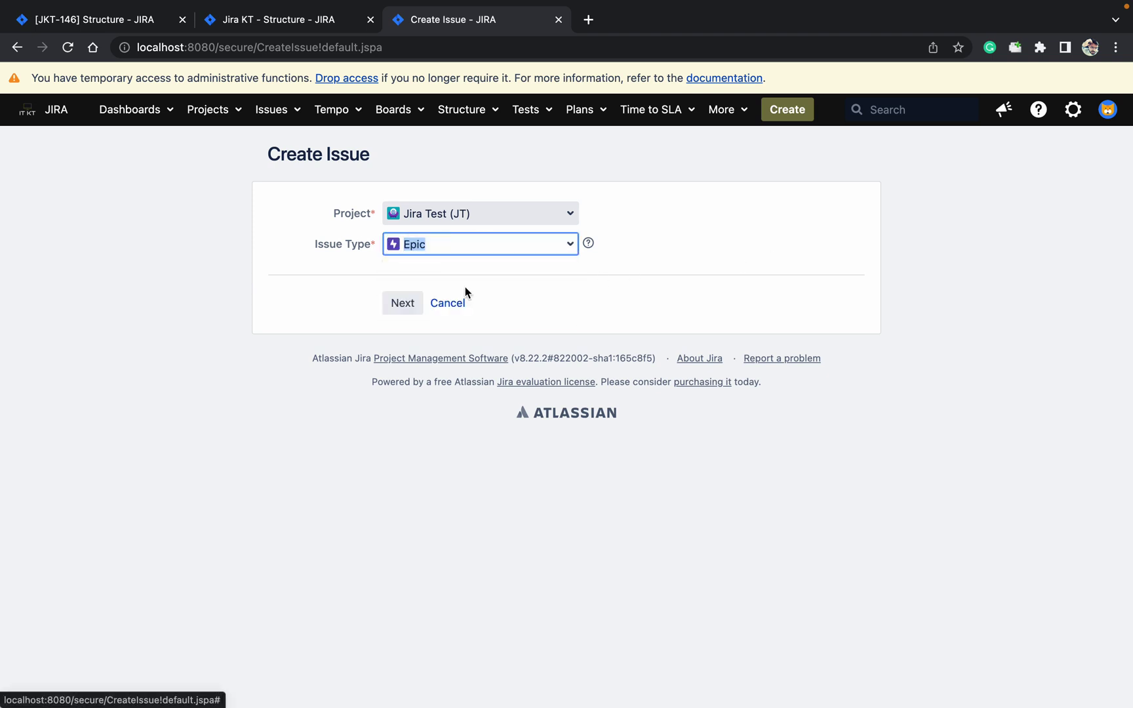
click(416, 307)
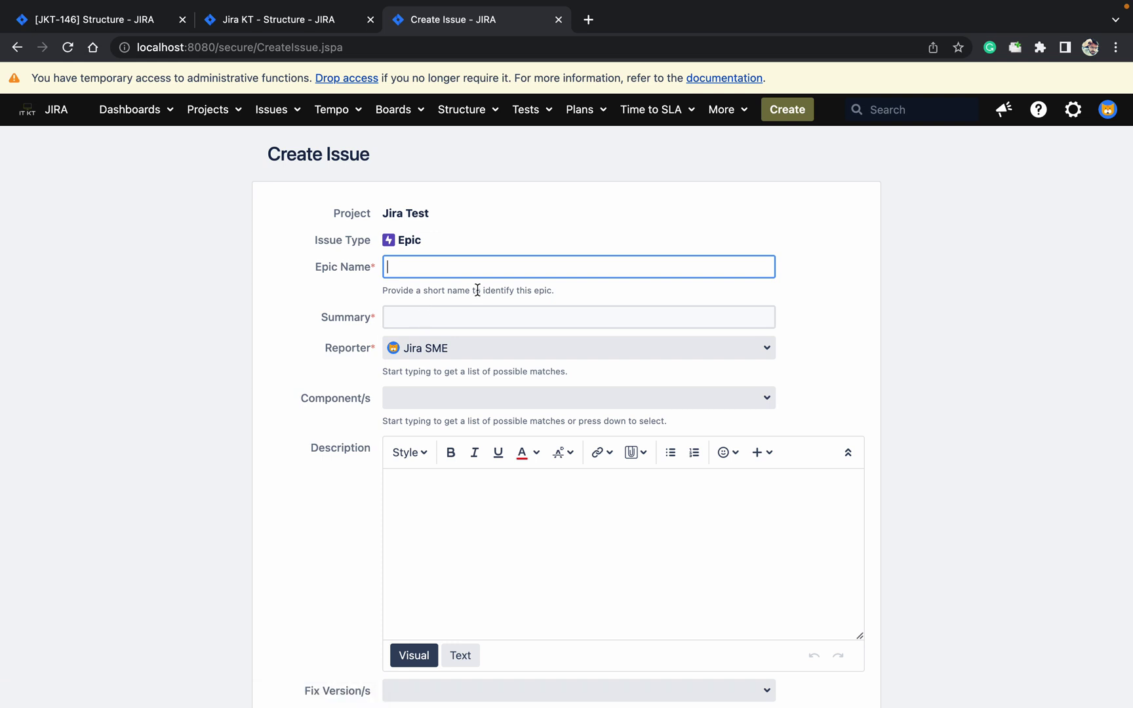
Step: Enter "Test epic" as both the epic name and the summary, and create the epic
text(Test epic)
key(super+a)
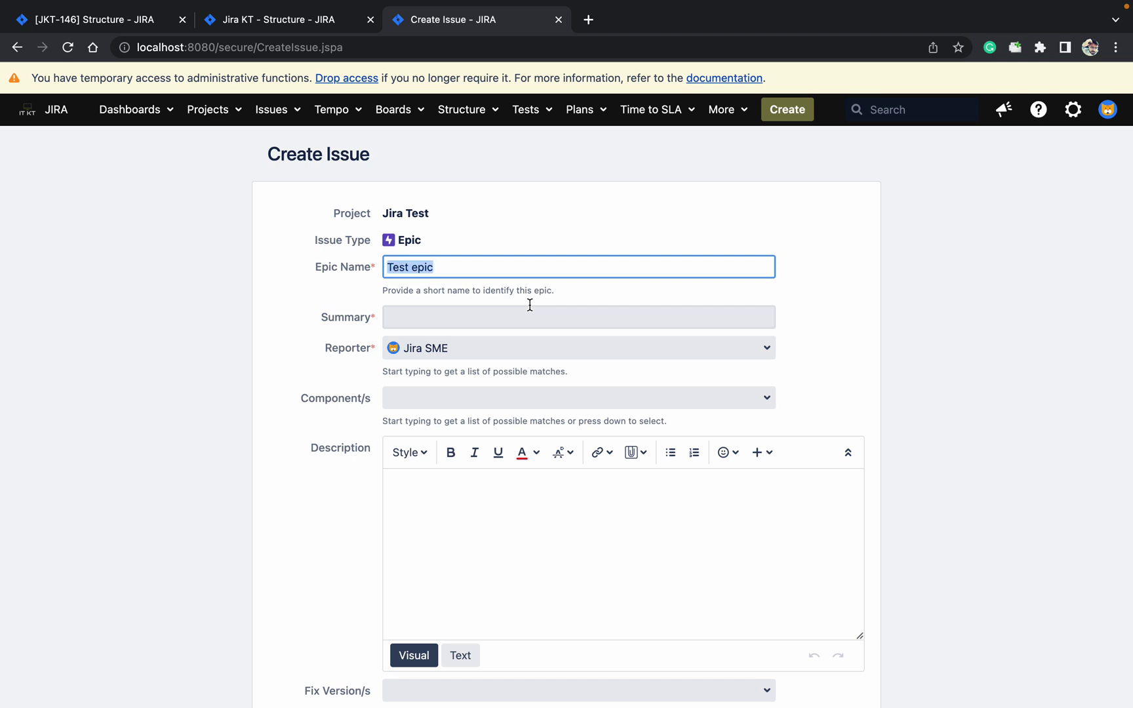
key(super+c)
click(510, 314)
key(super+v)
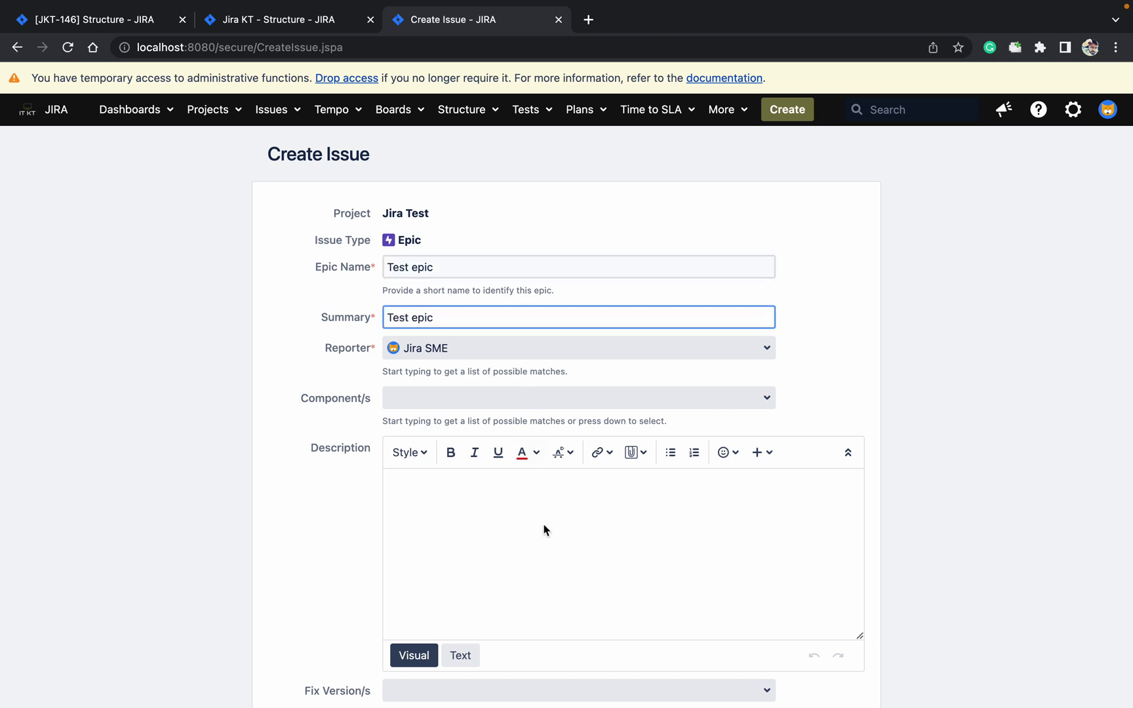
click(1037, 390)
scroll(1037, 389, down, 10)
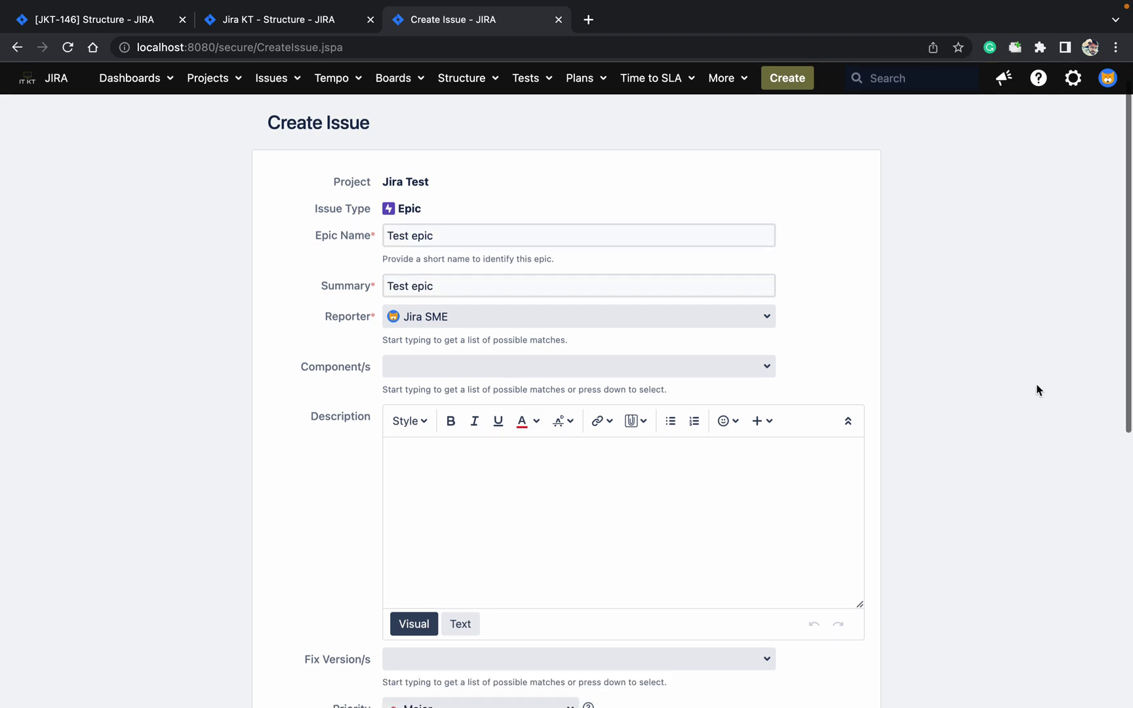
scroll(1037, 389, down, 2)
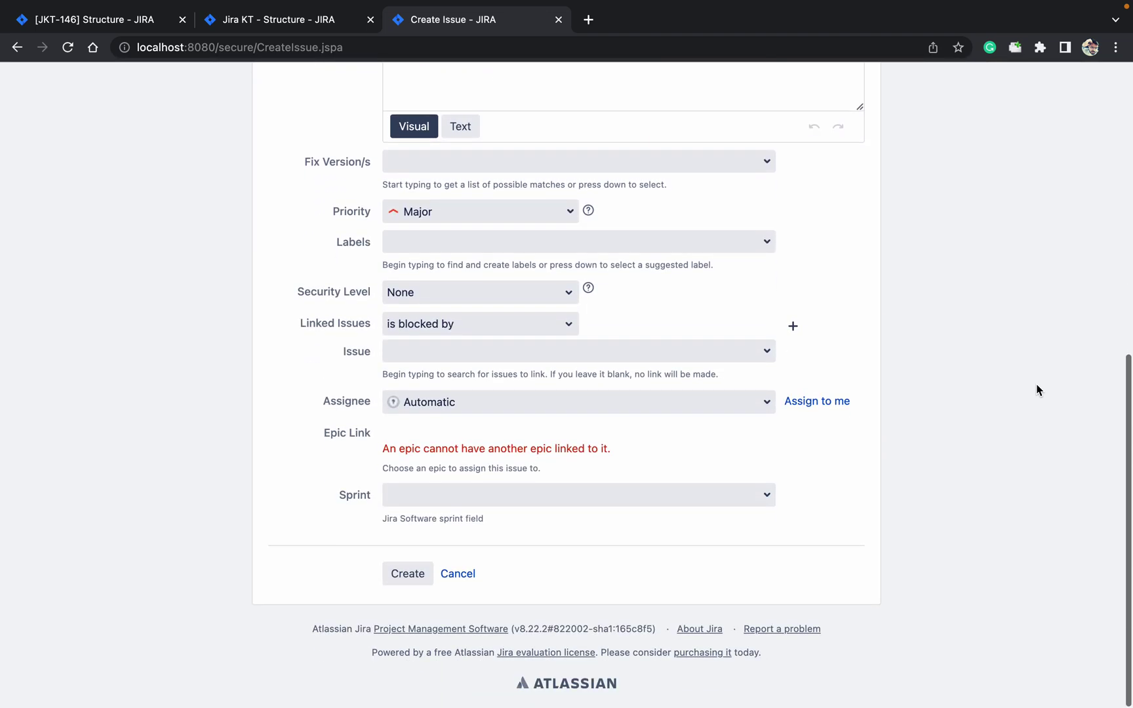
click(426, 577)
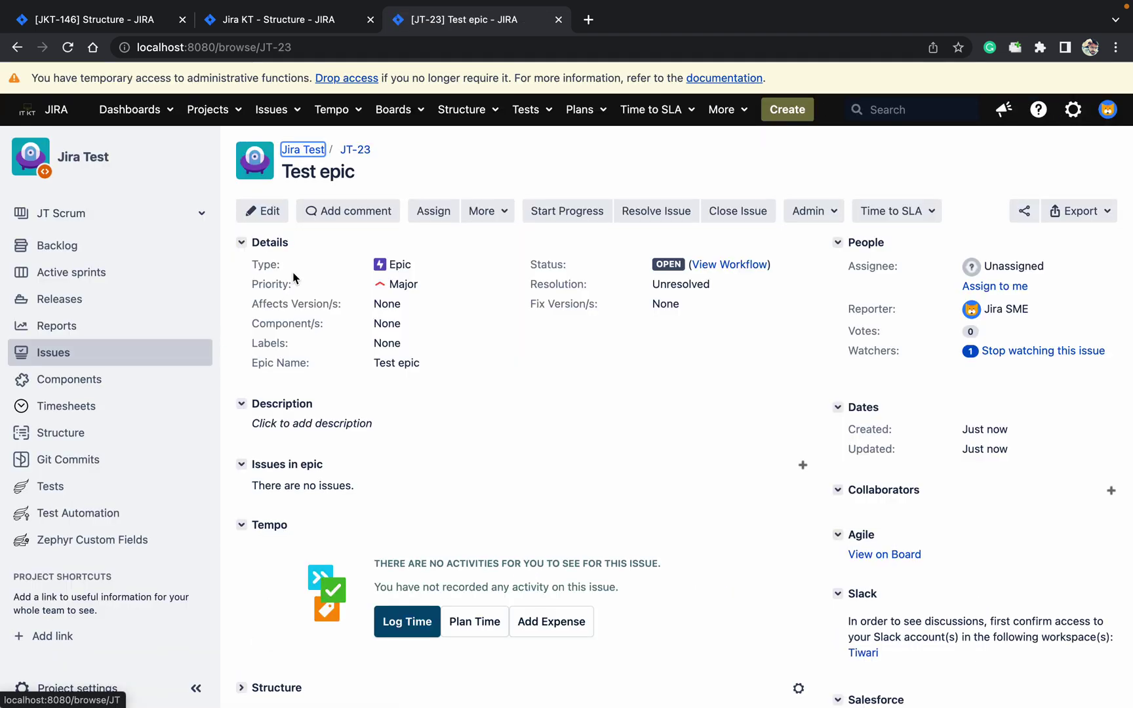
Step: Open the Link dialog for the Test epic issue
click(492, 220)
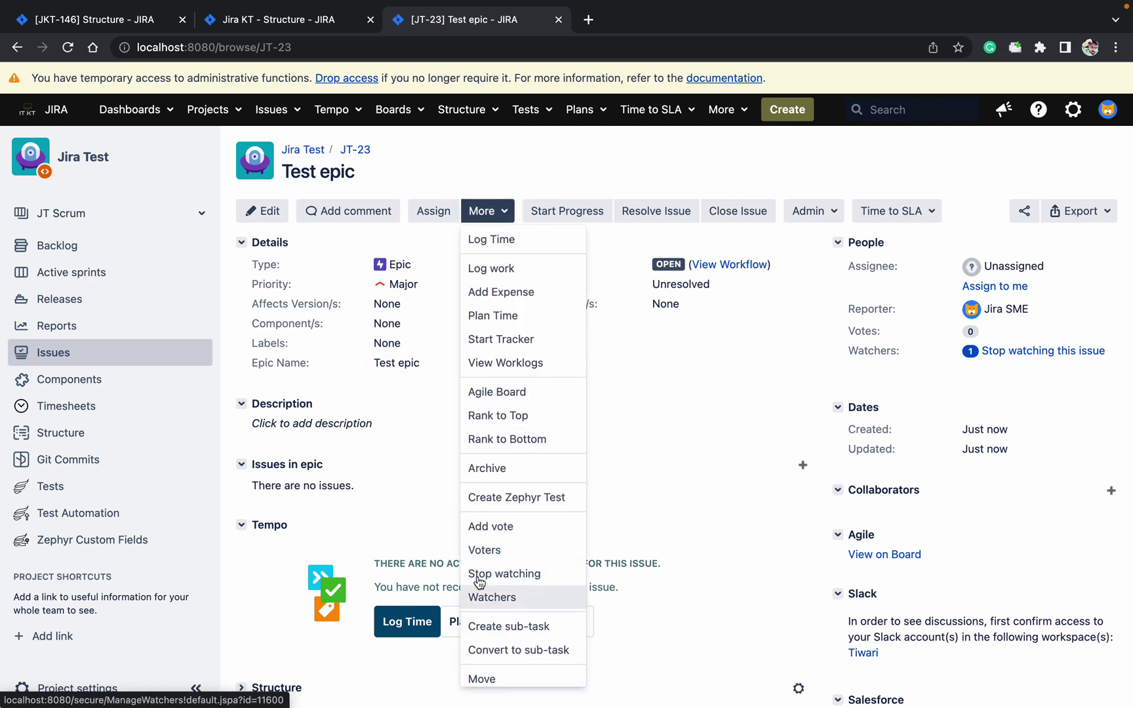
click(451, 242)
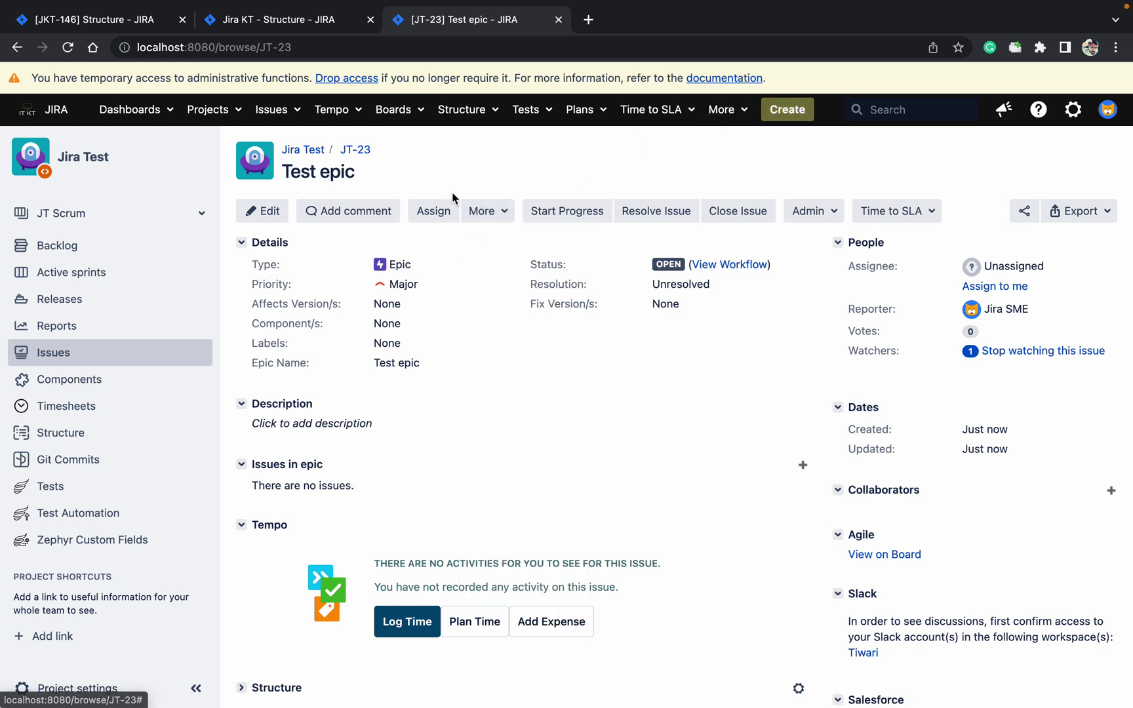
click(482, 213)
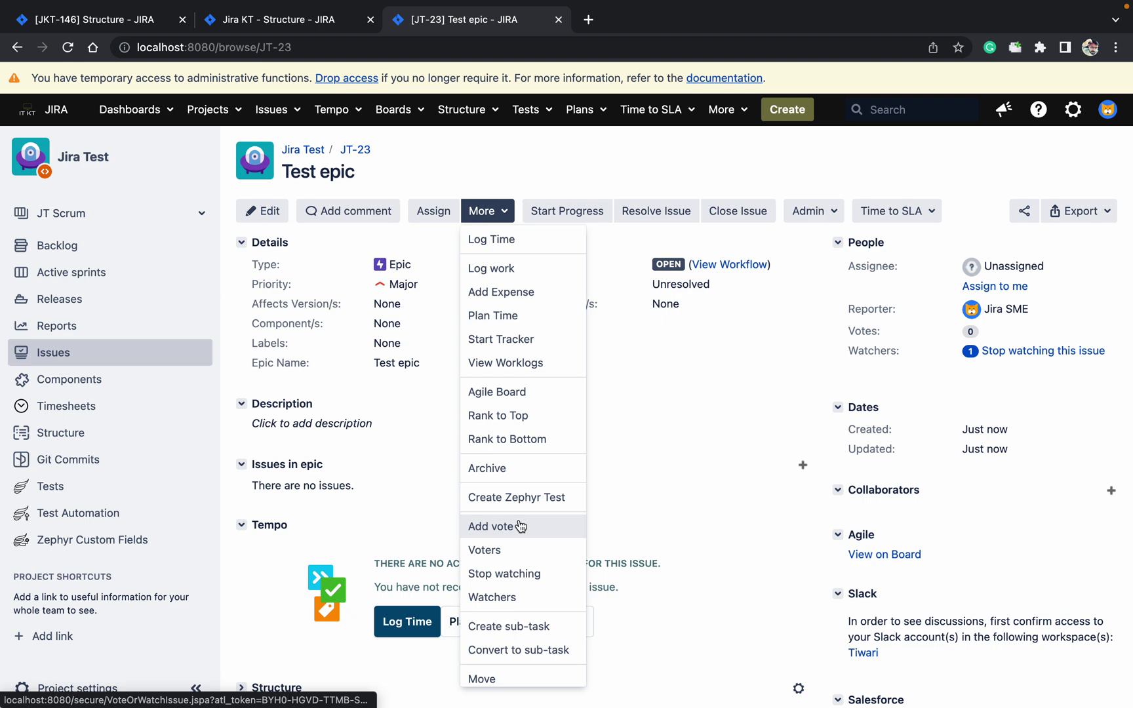
key(Down)
key(Down)
key(Down)
key(Down)
key(Down)
key(Down)
key(Down)
key(Down)
key(Down)
key(Down)
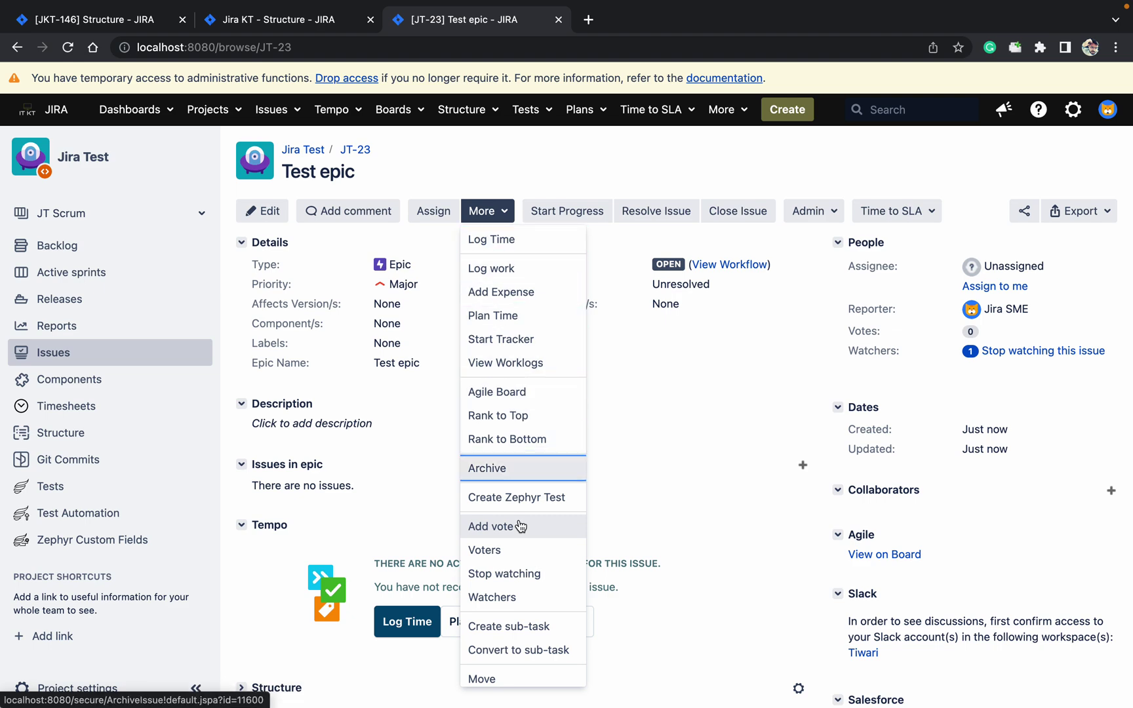
key(Down)
key(Down)
key(Down)
key(Down)
key(Down)
key(Down)
key(Down)
key(Down)
key(Down)
key(Down)
key(Up)
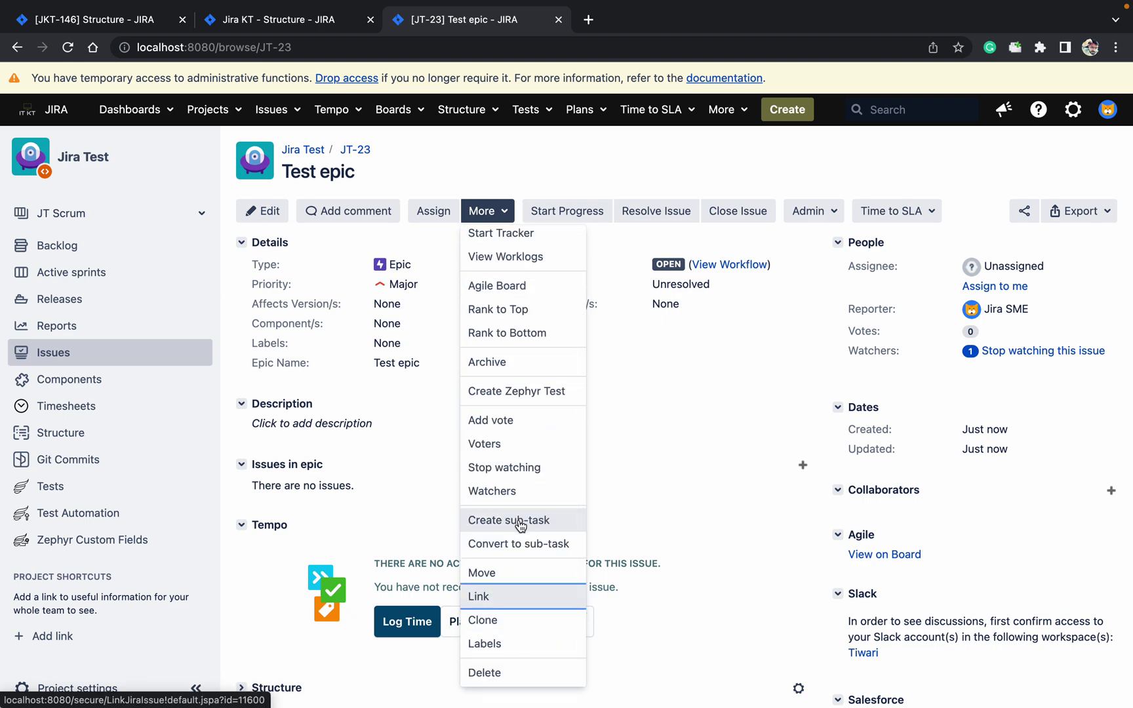
key(Return)
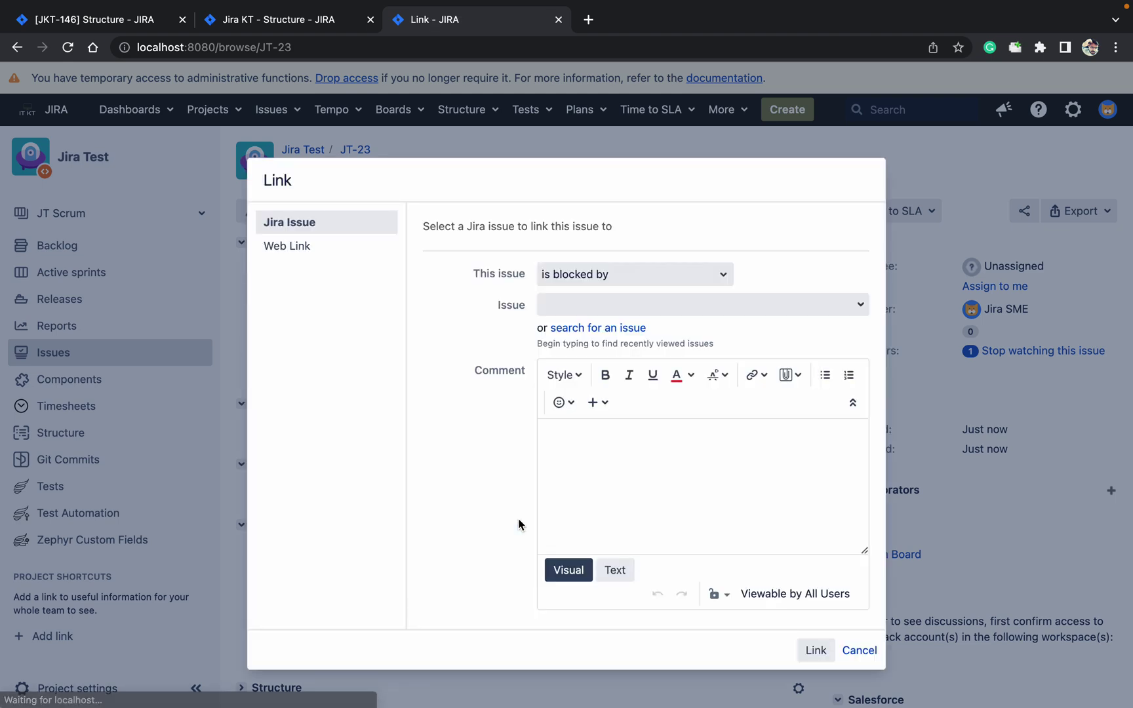
Step: Link the epic to issue JT-13 Testing group with the "relates to" relationship
click(630, 281)
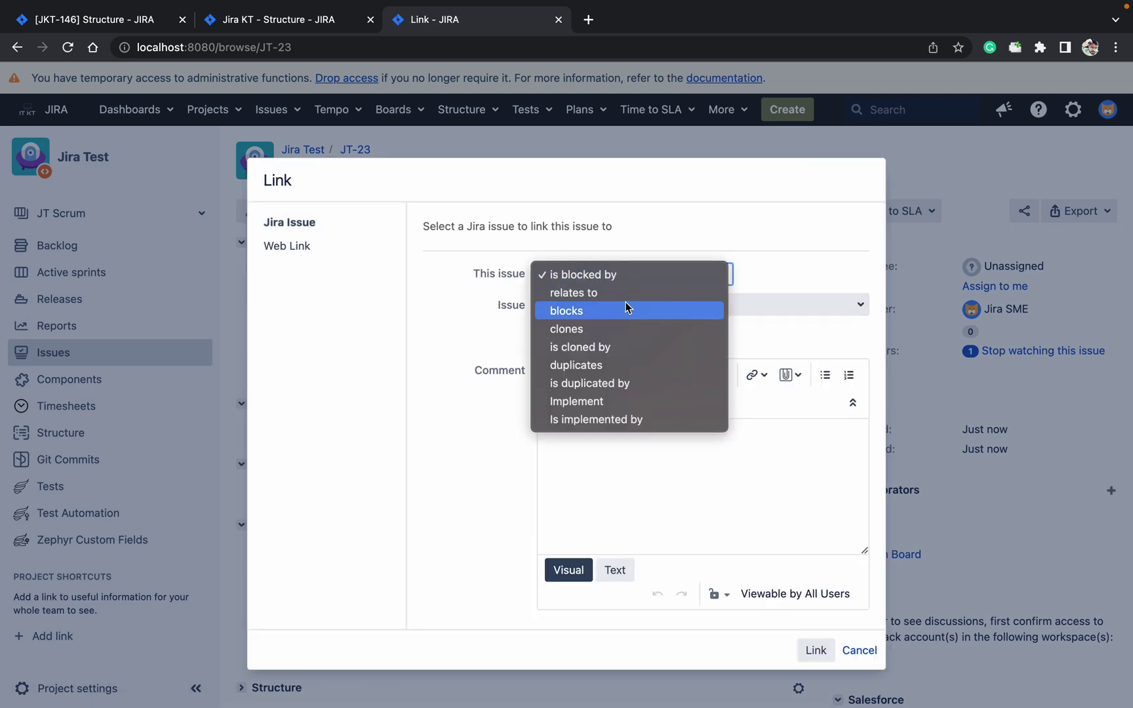
click(604, 296)
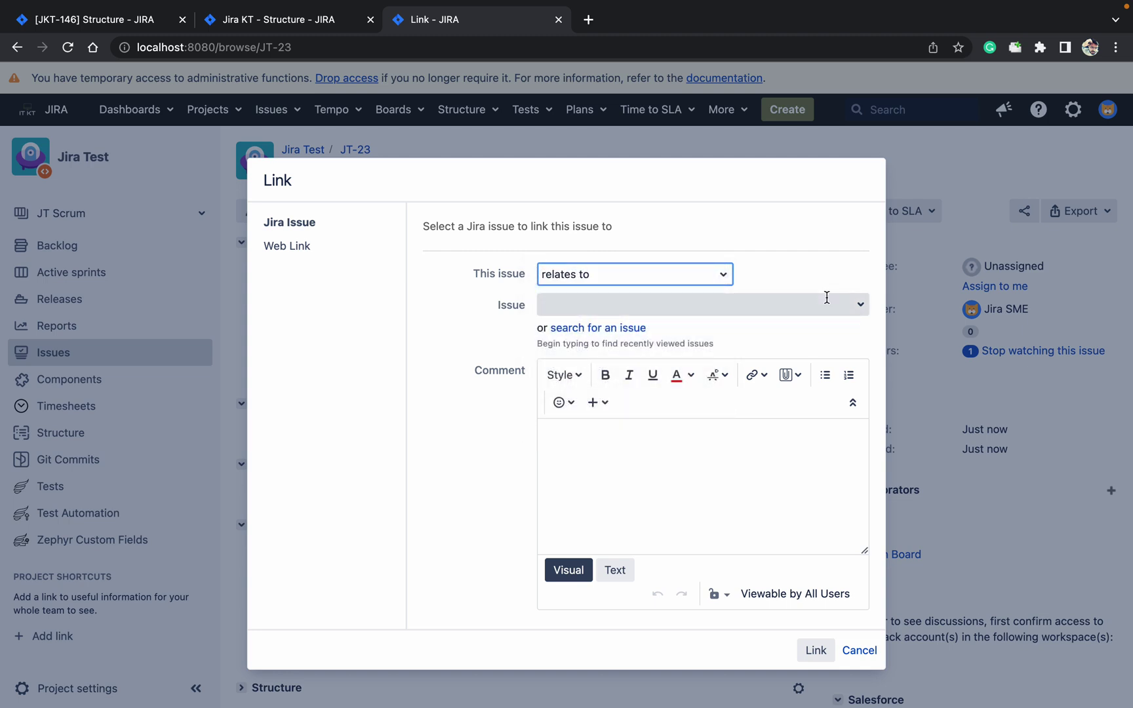
click(853, 309)
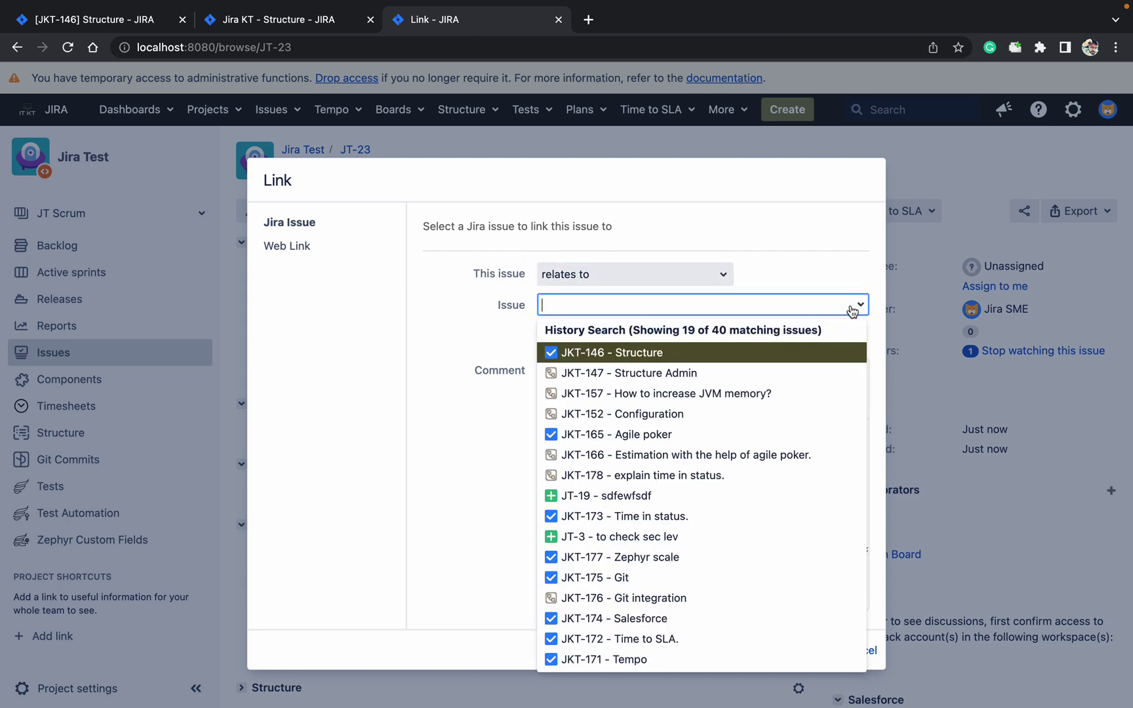
text(test)
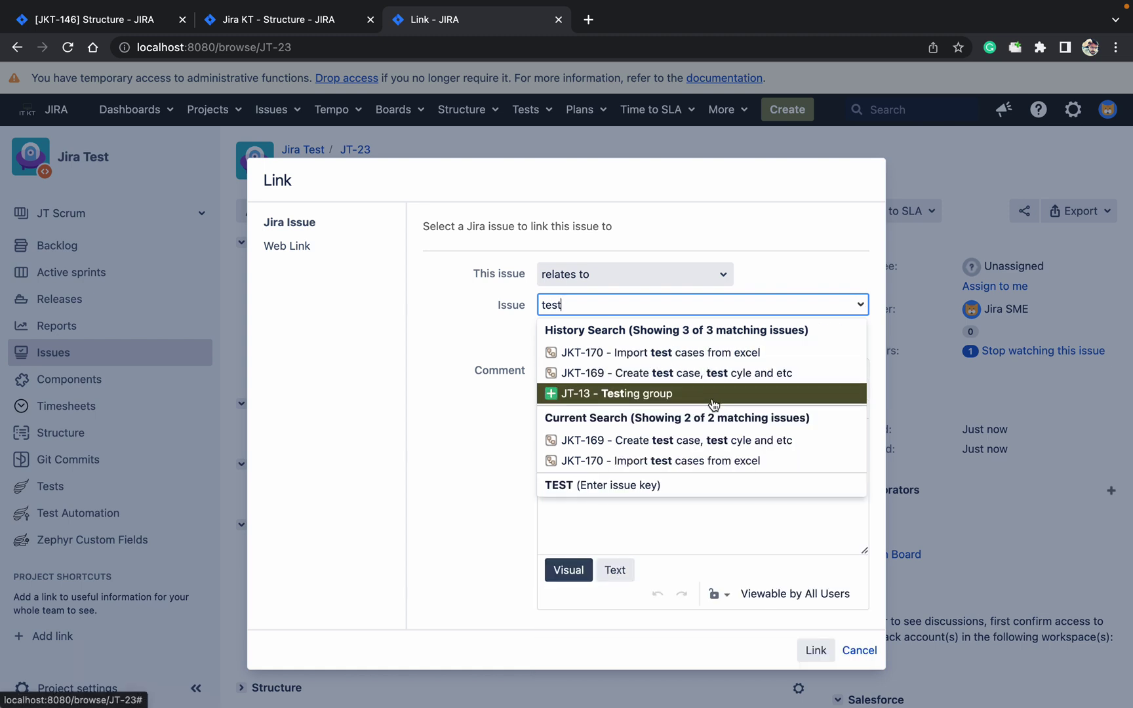
click(711, 393)
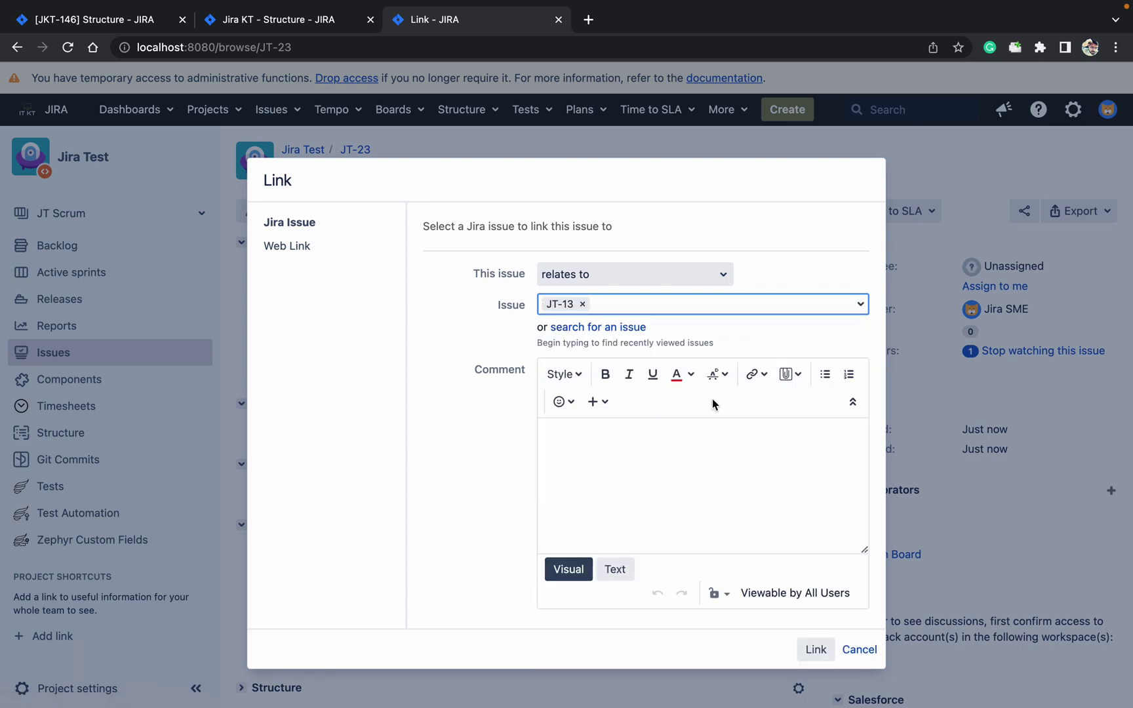
click(815, 650)
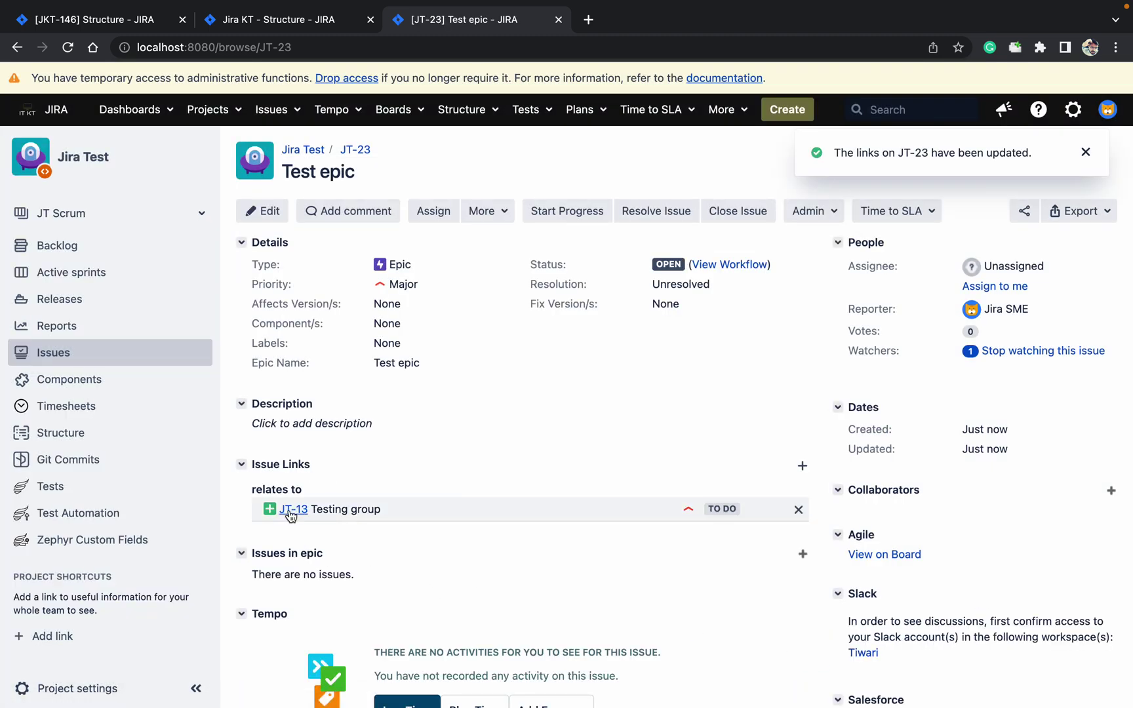
Step: Open the linked issue JT-13 in a new browser tab and create a Unit Test sub-task with the summary "testing"
super+click(293, 508)
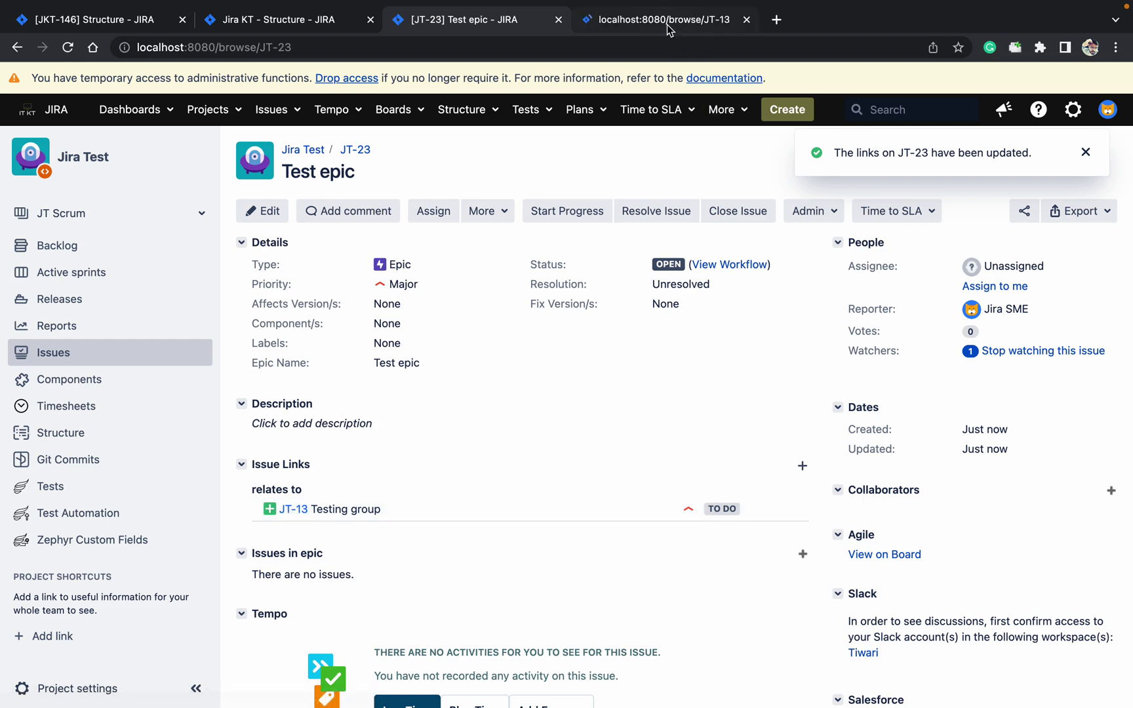
click(670, 21)
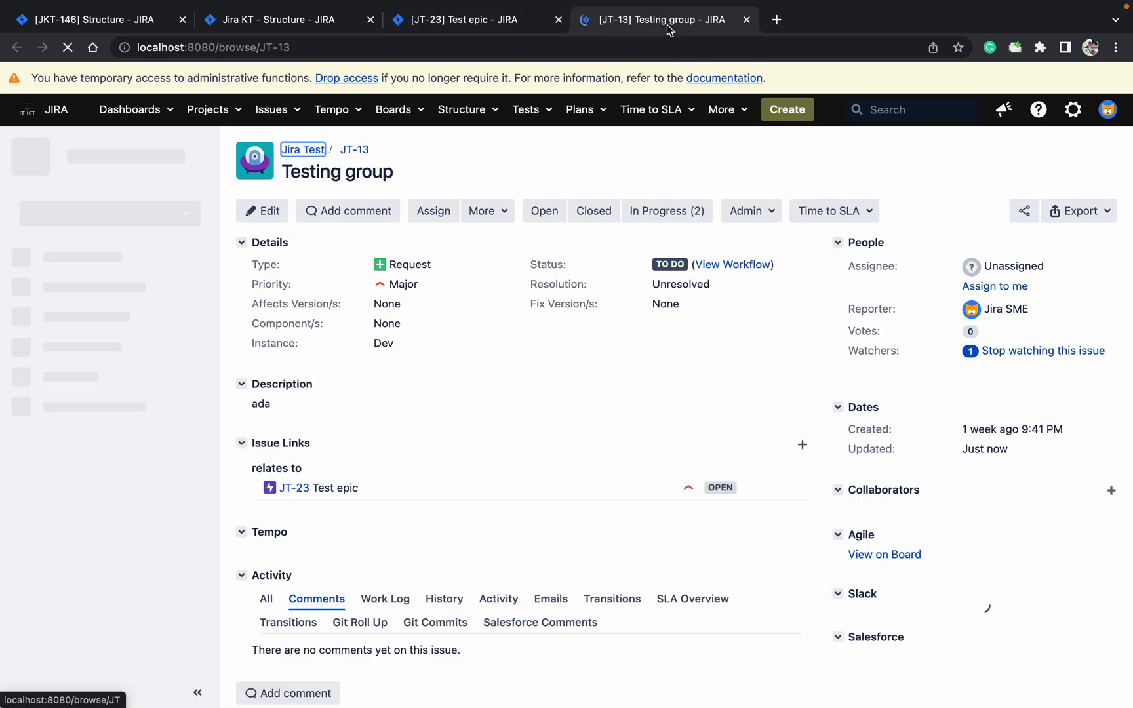
click(491, 219)
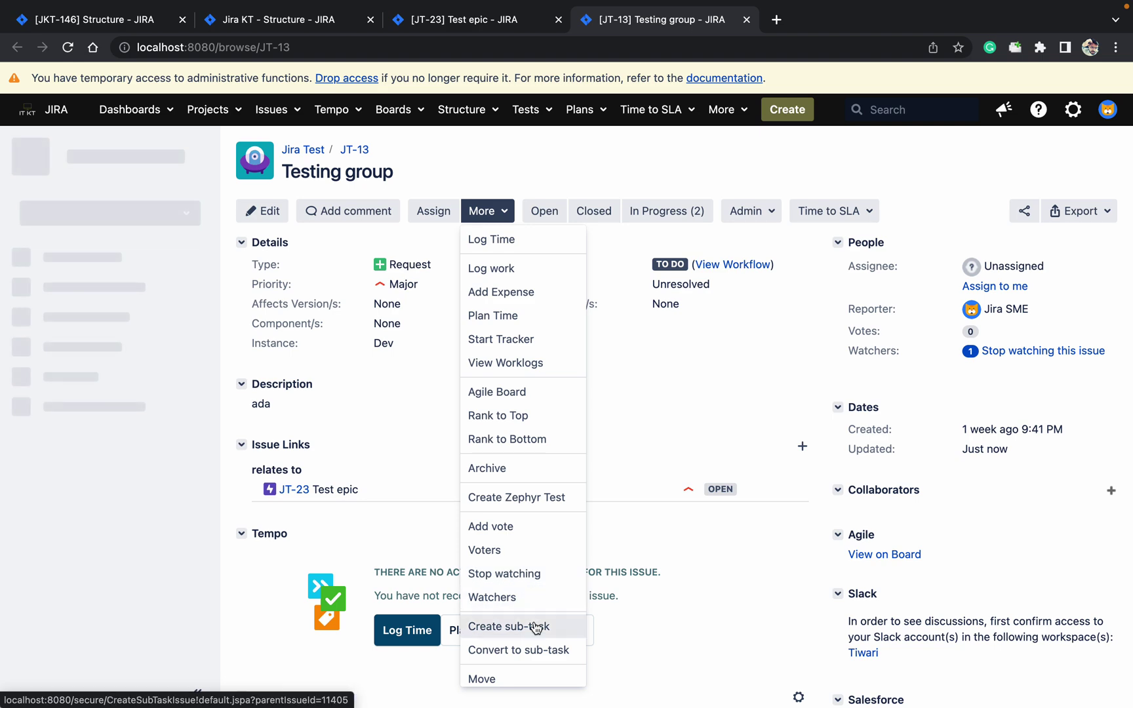
click(535, 627)
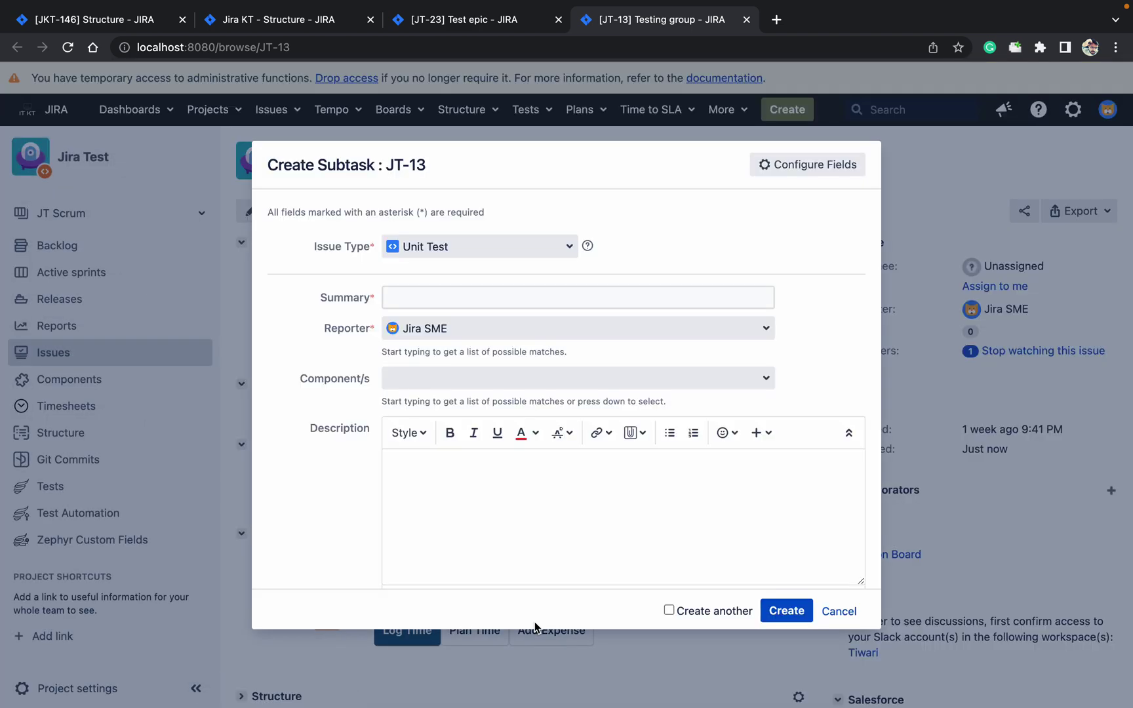
click(481, 297)
text(test)
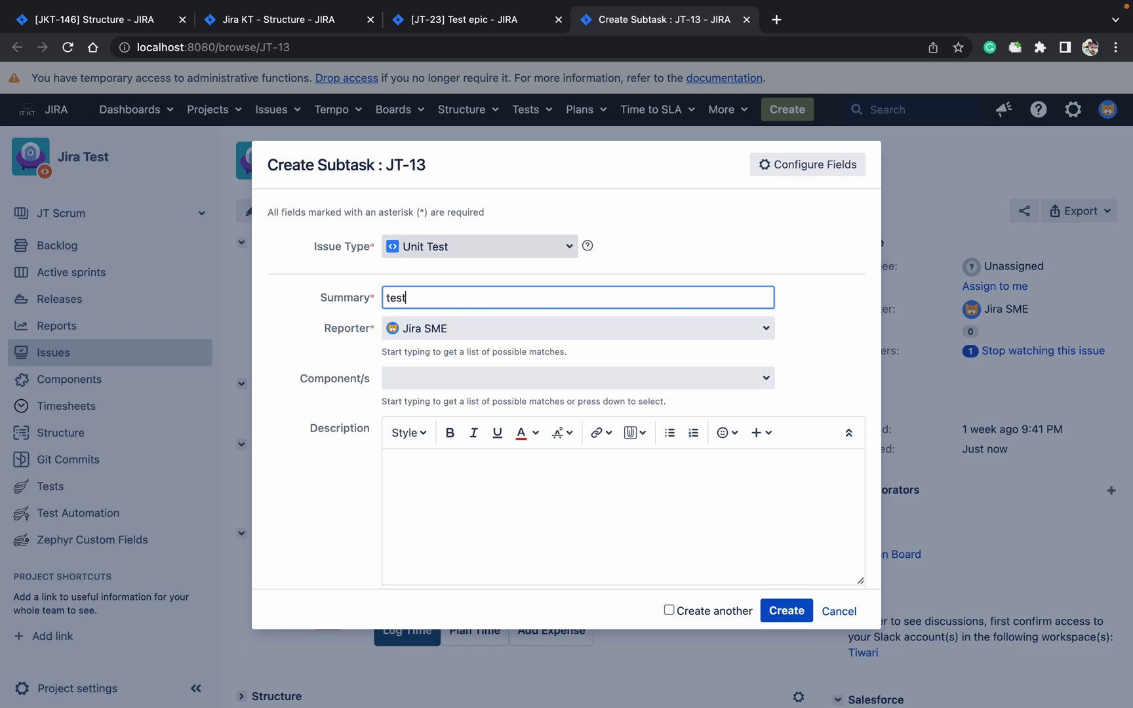
text(ing)
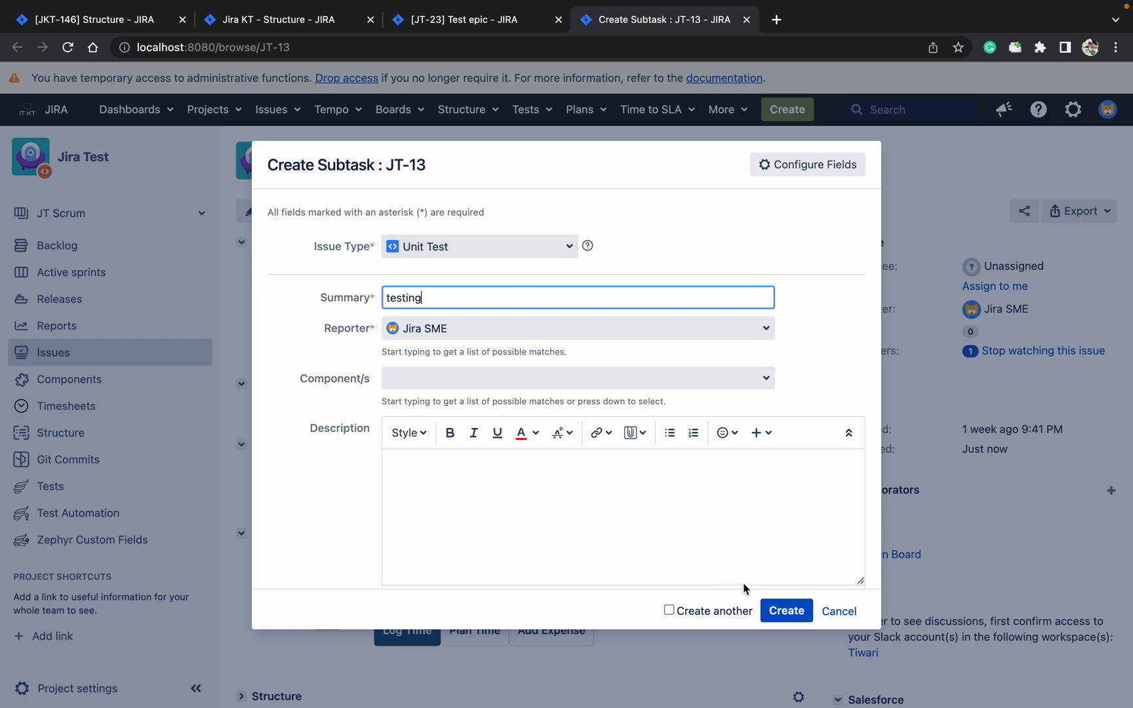
click(785, 610)
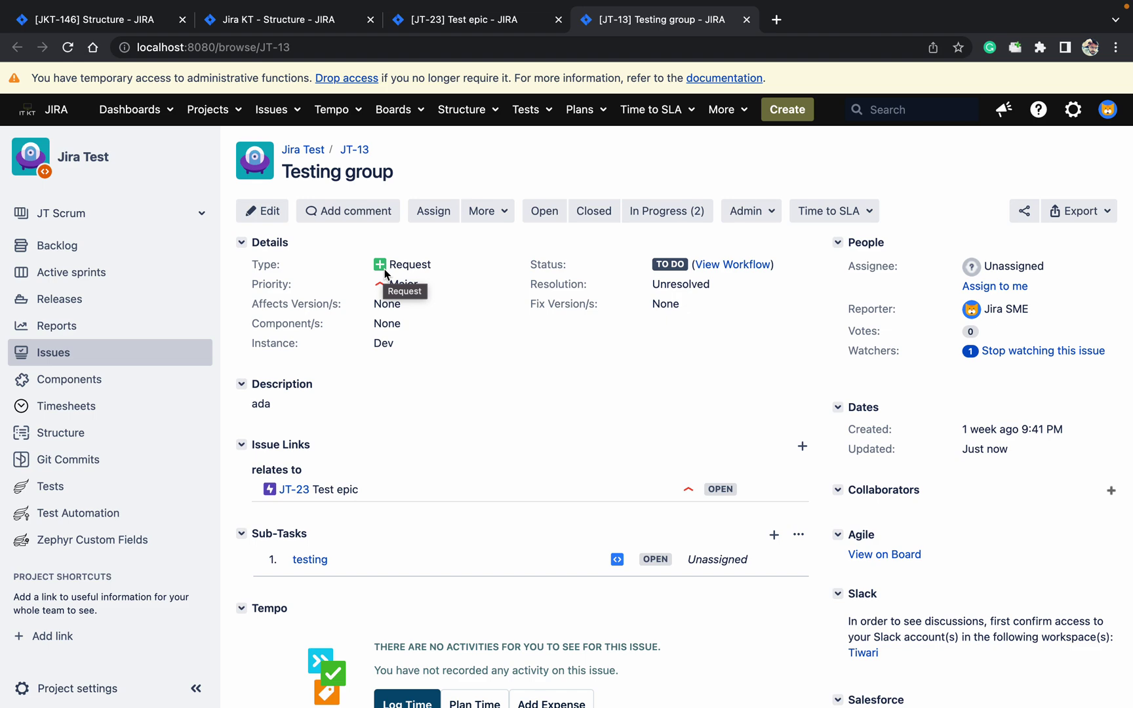
Step: Create a new structure named "View"
click(475, 110)
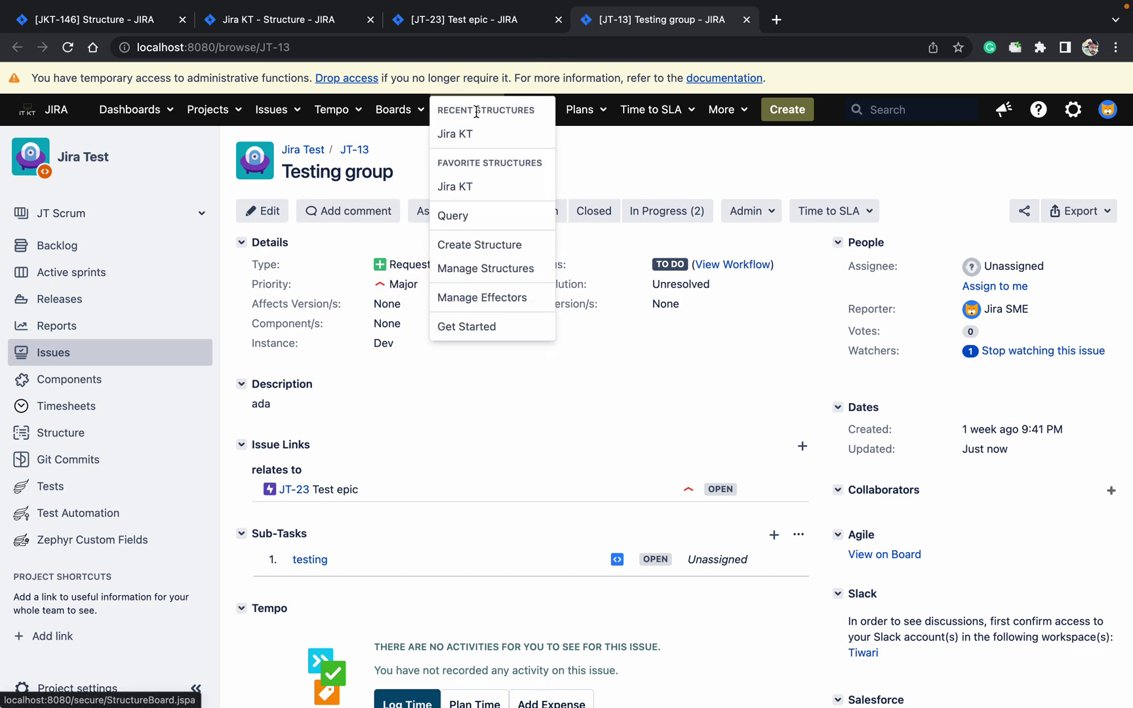
click(488, 244)
click(804, 550)
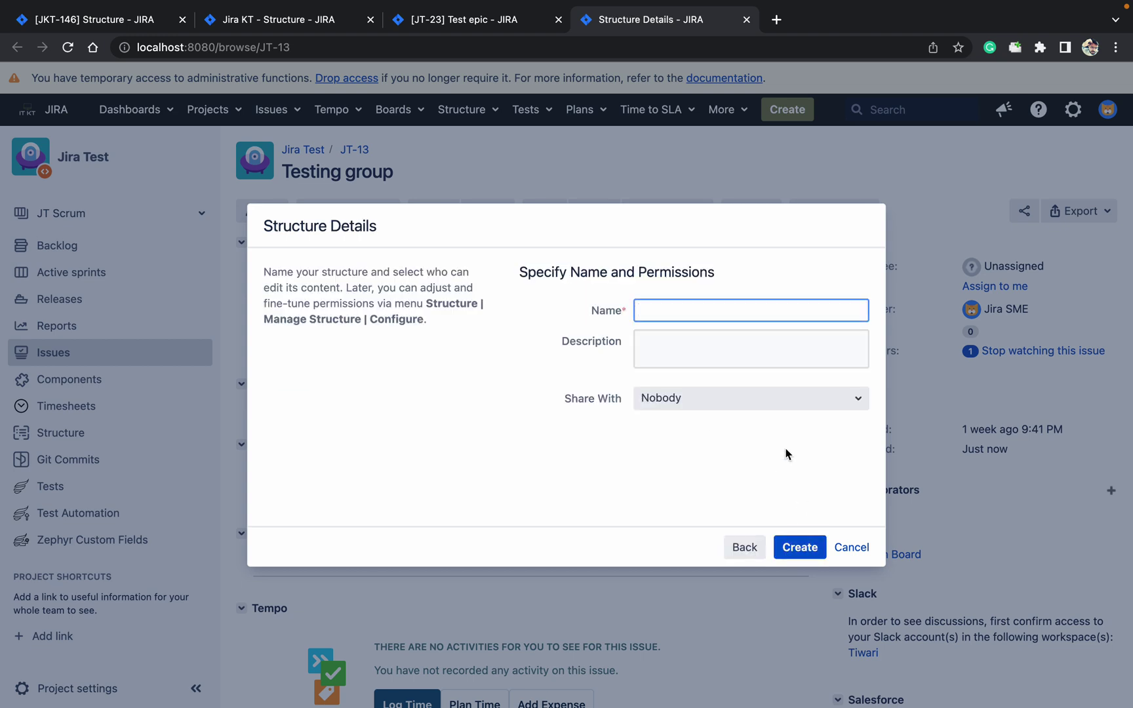
text(View)
key(Return)
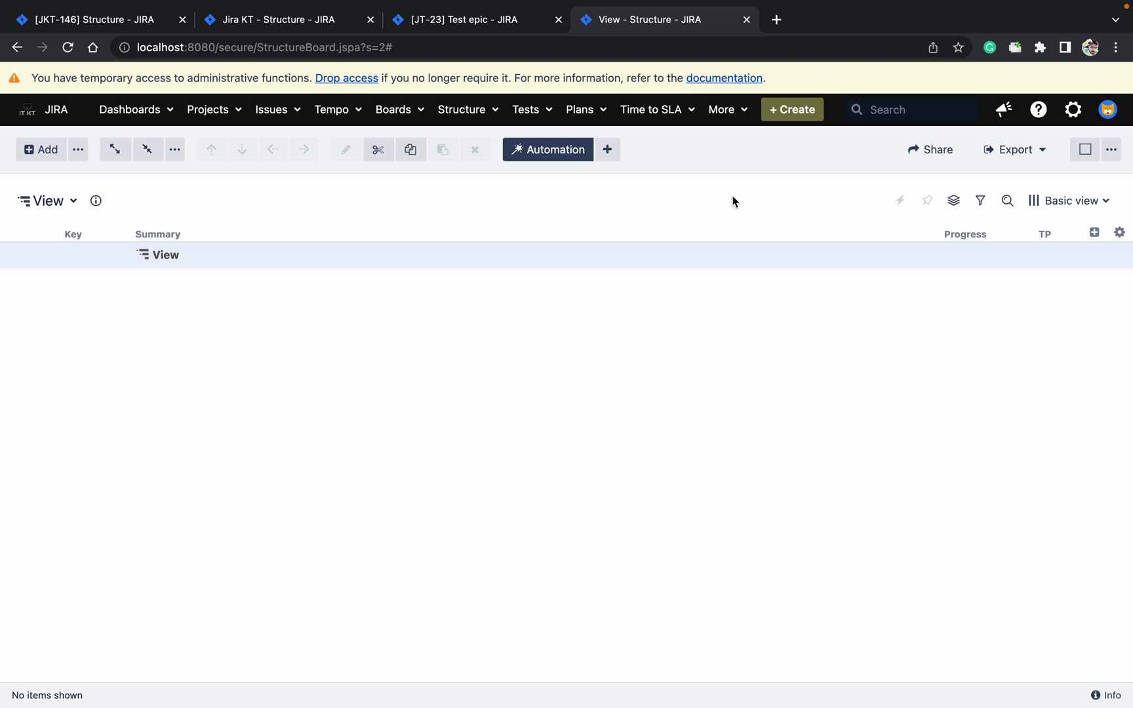
click(611, 156)
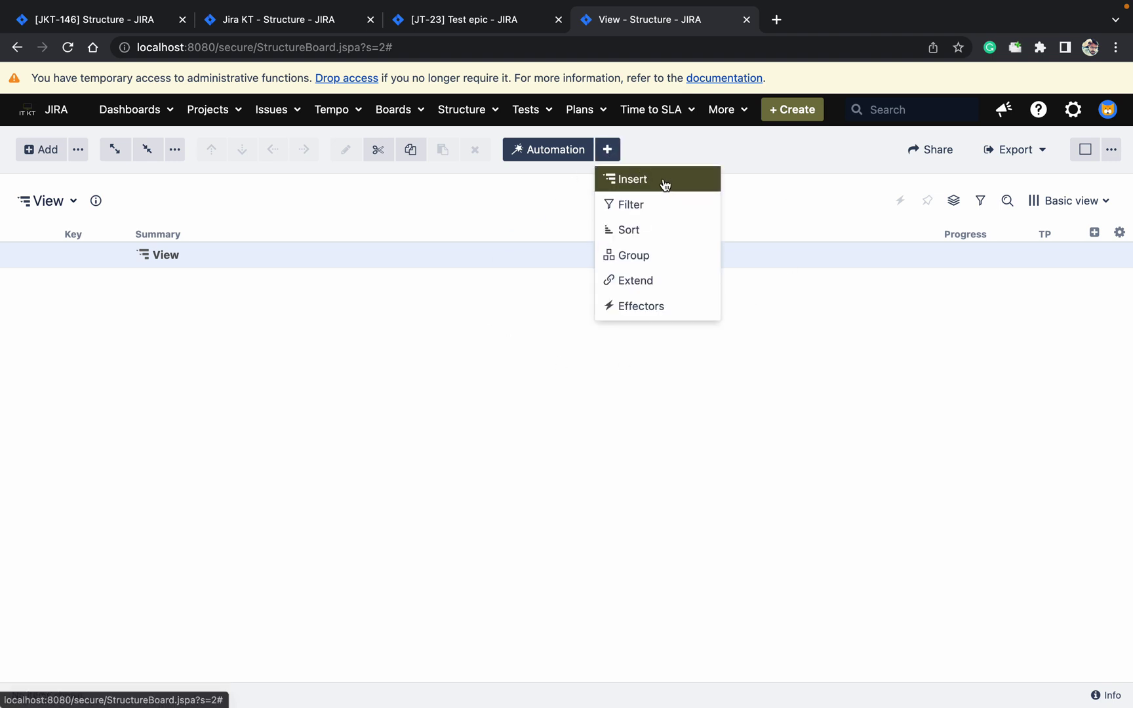
click(810, 170)
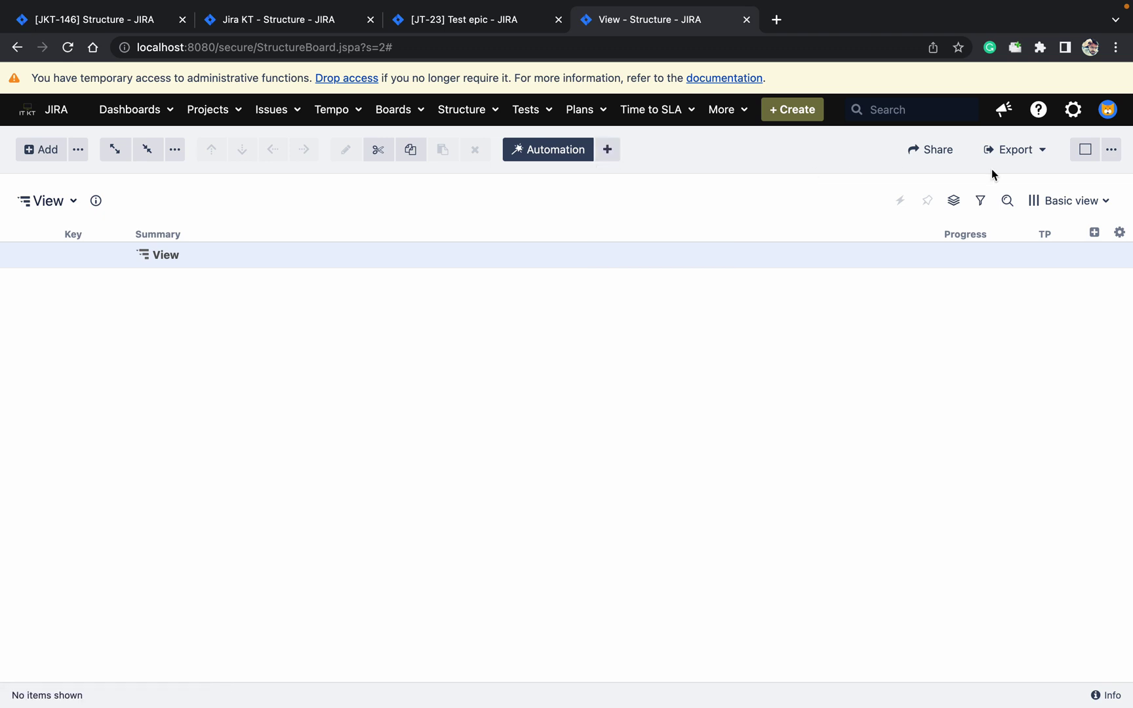
Step: Switch the View structure's layout to Double Grid, leaving the JQL query empty
click(1111, 152)
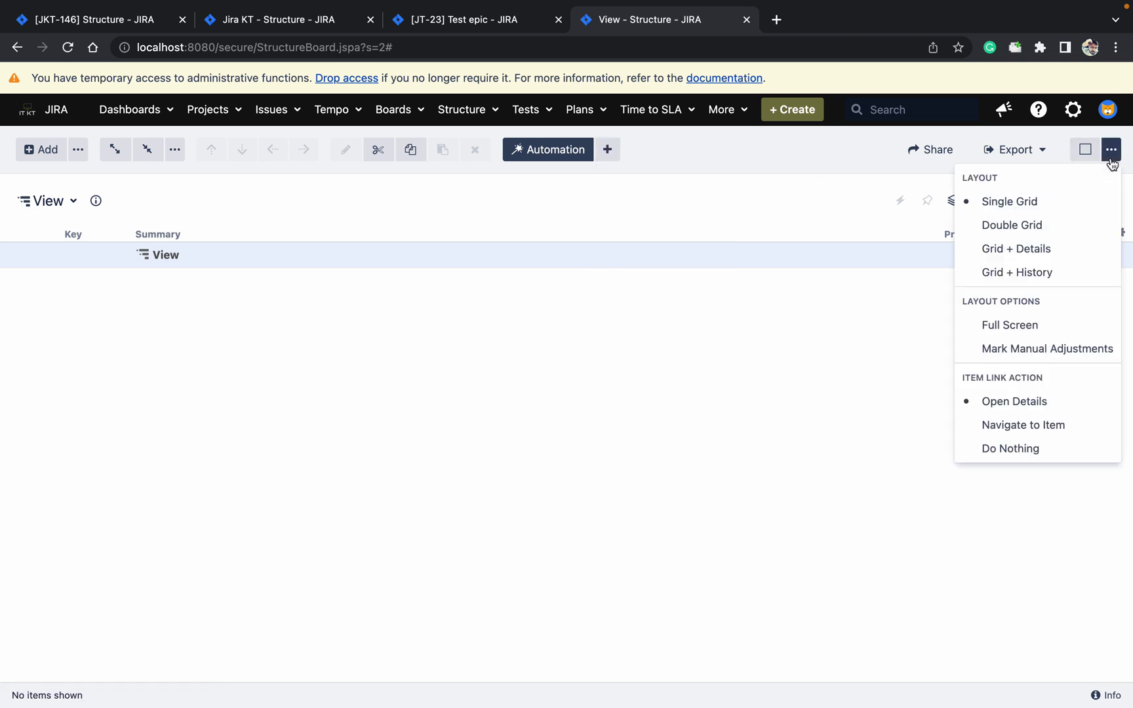
click(1031, 225)
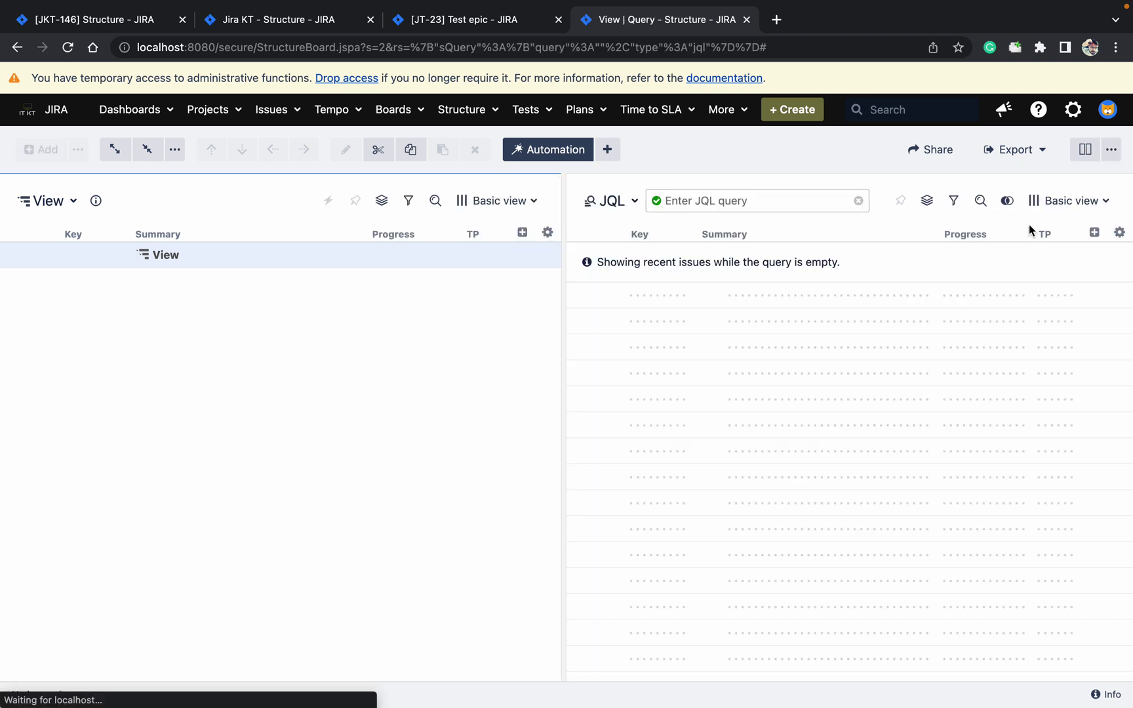
click(689, 201)
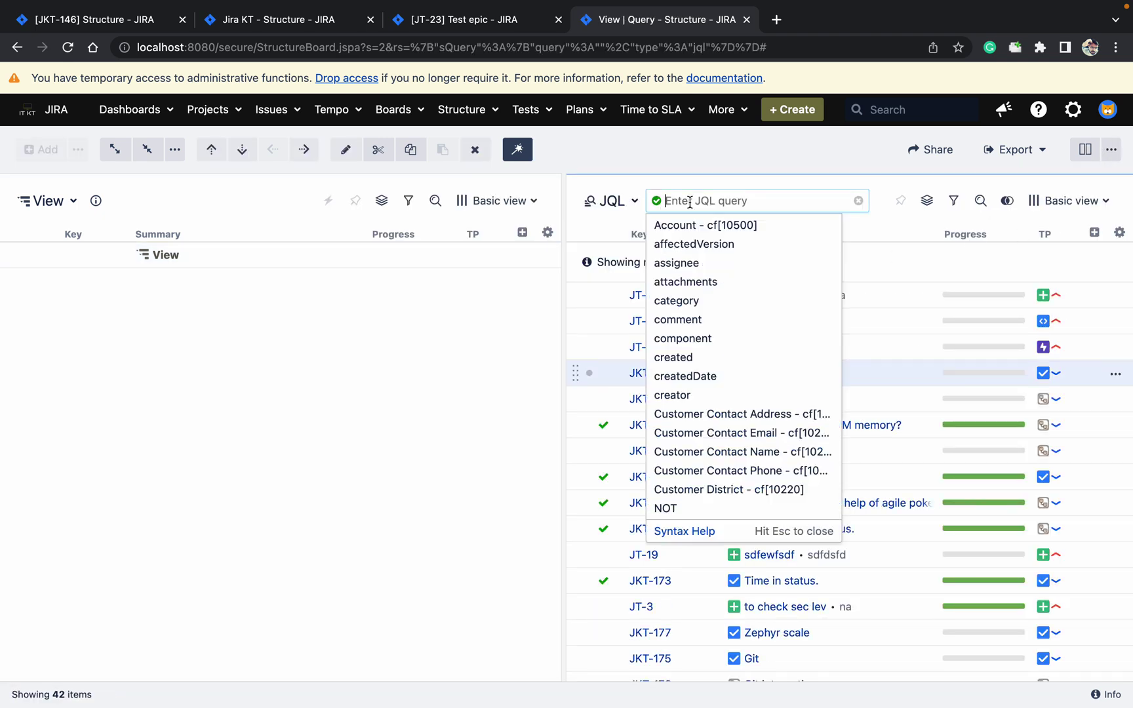
click(758, 145)
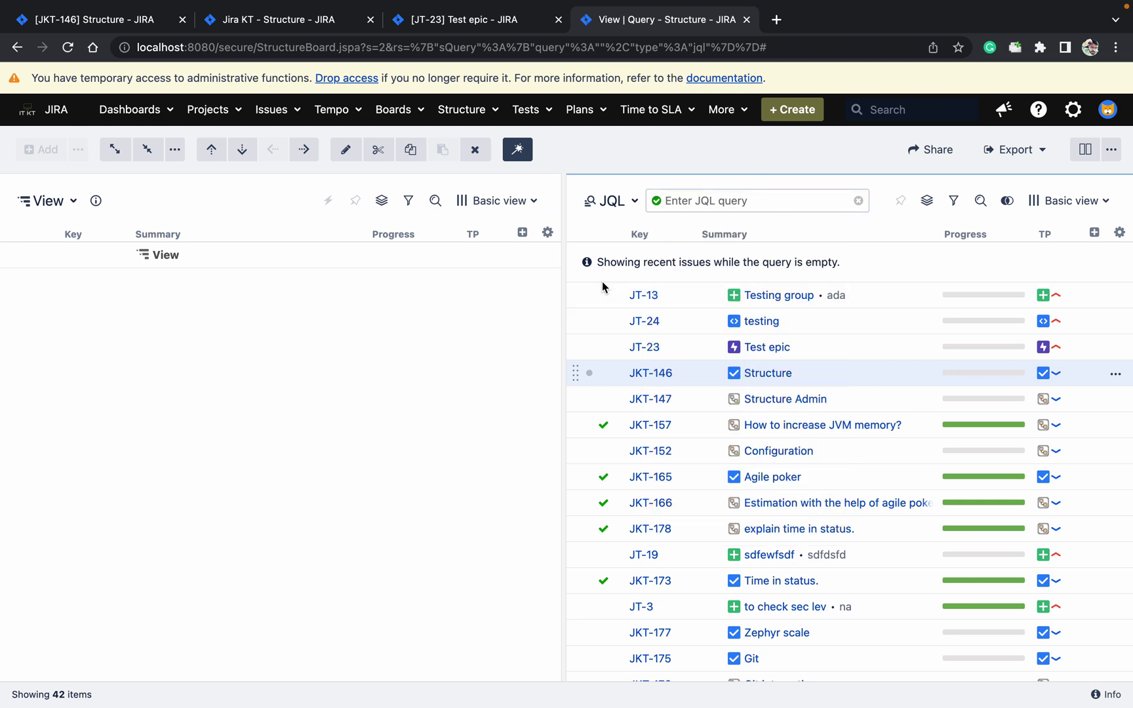
Step: Select all issues in the query results and try to move them into the View structure
key(ctrl+a)
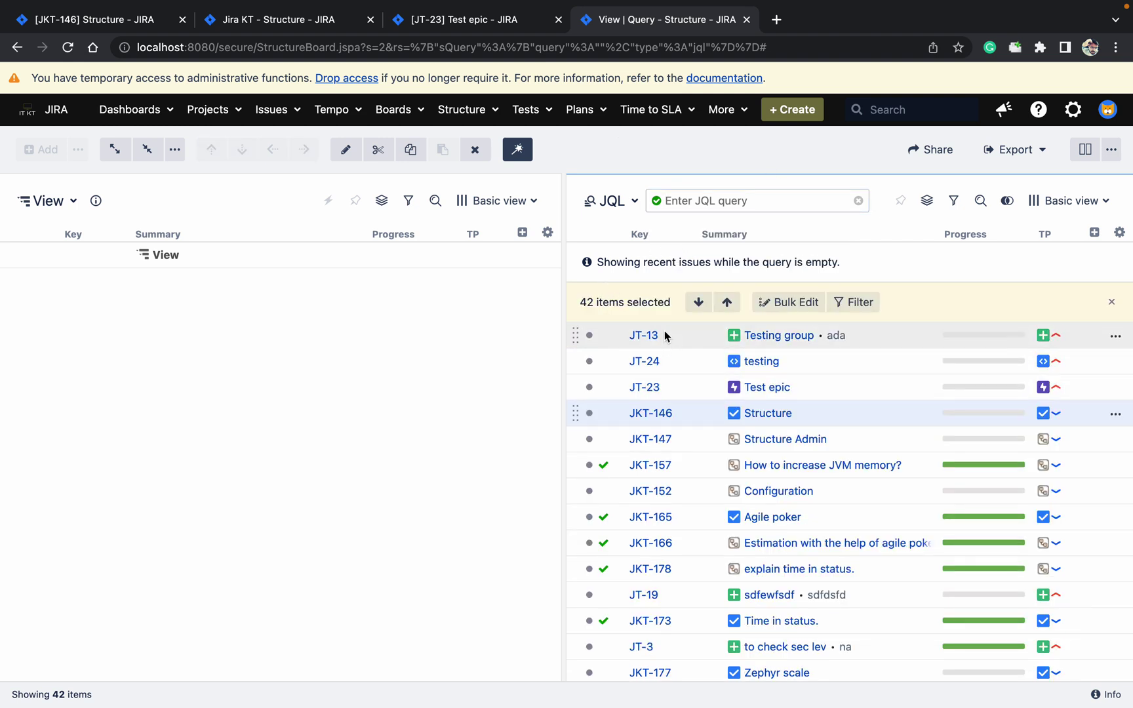
drag(644, 307, 455, 316)
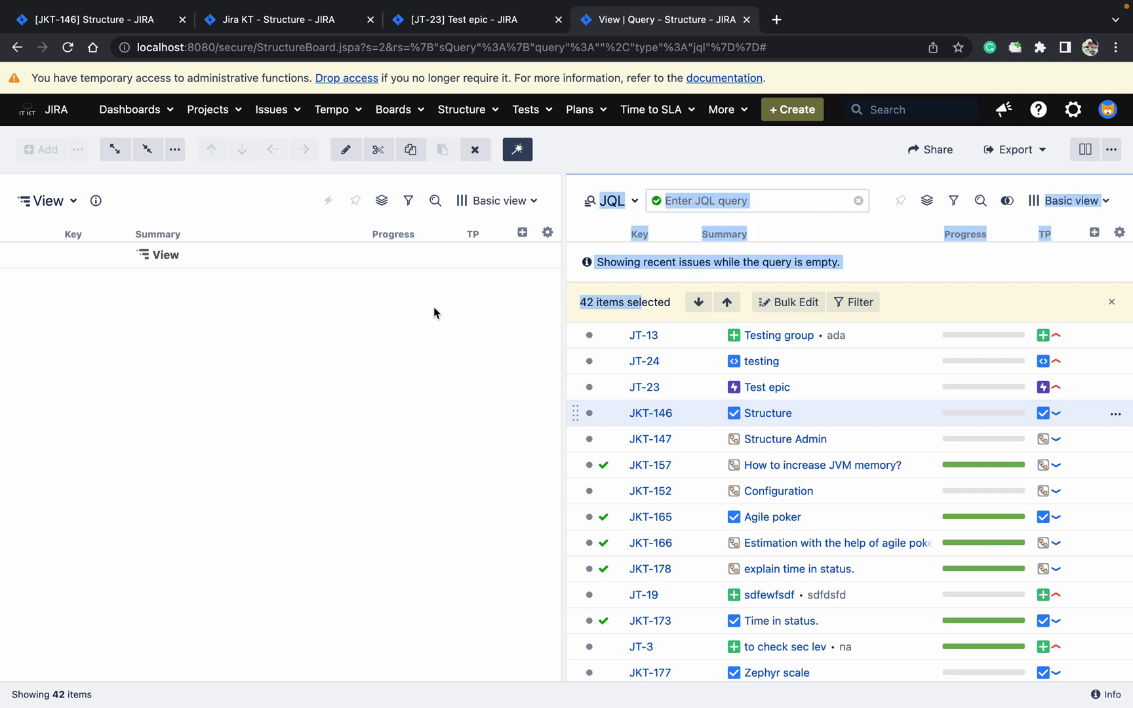
click(618, 308)
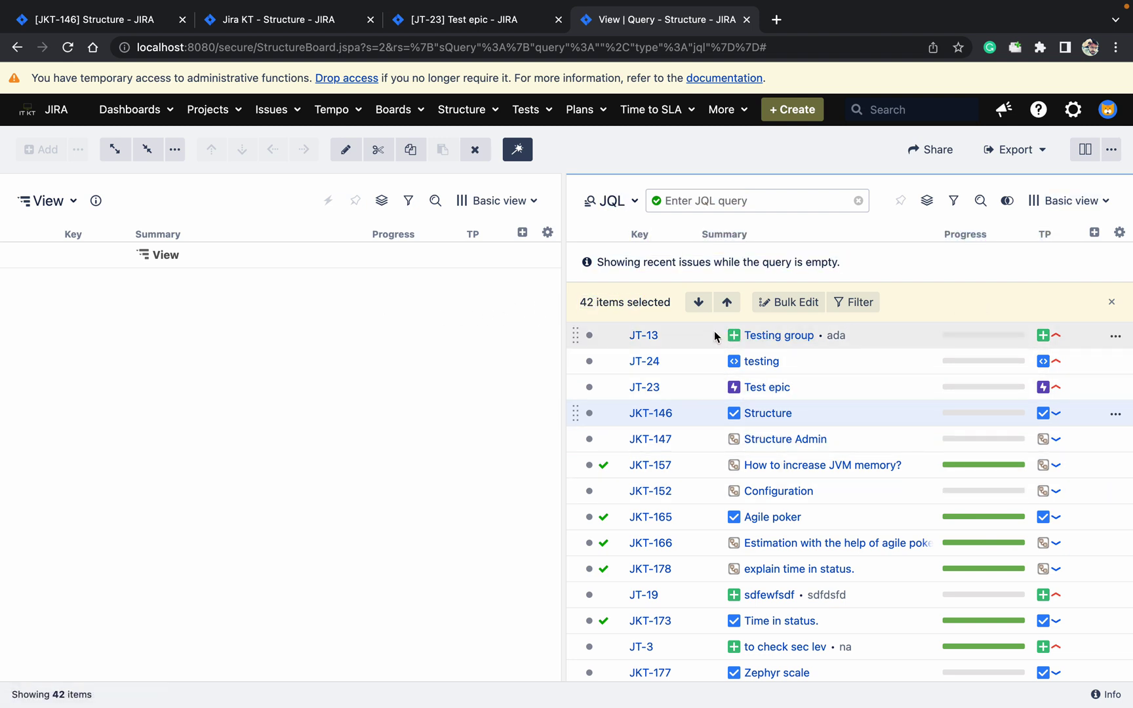
key(Escape)
key(ctrl+a)
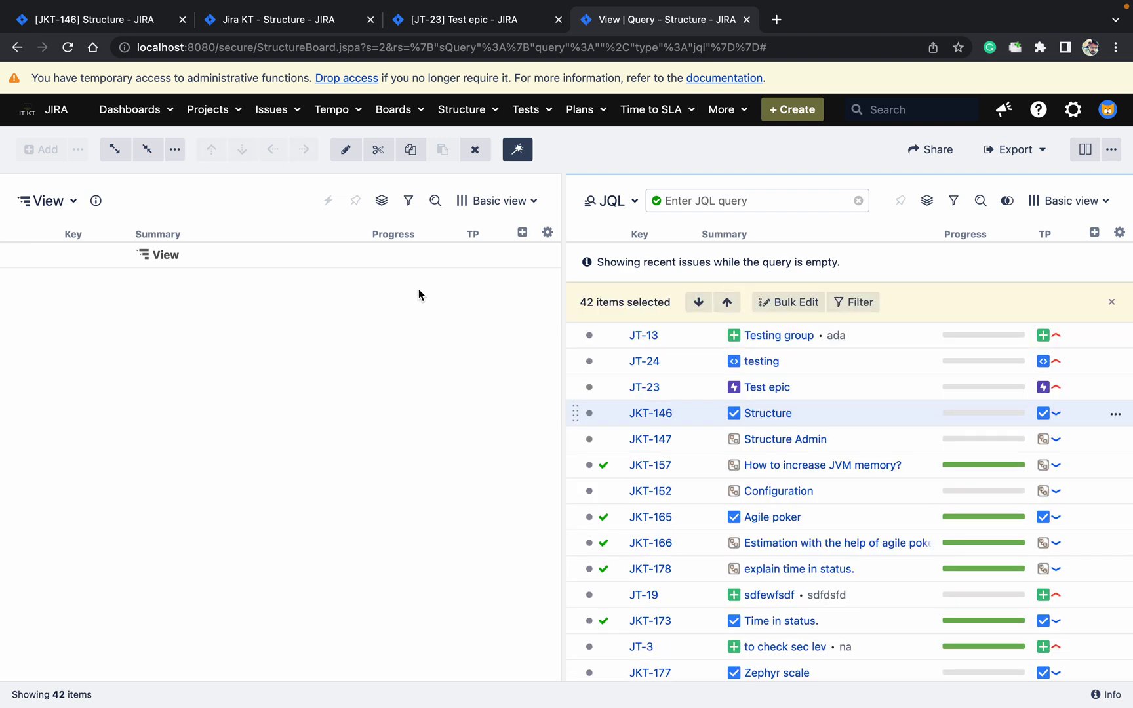
Step: Switch the layout to Single Grid and start an Insert JQL Query generator with the condition project = "Jira Test"
click(1112, 150)
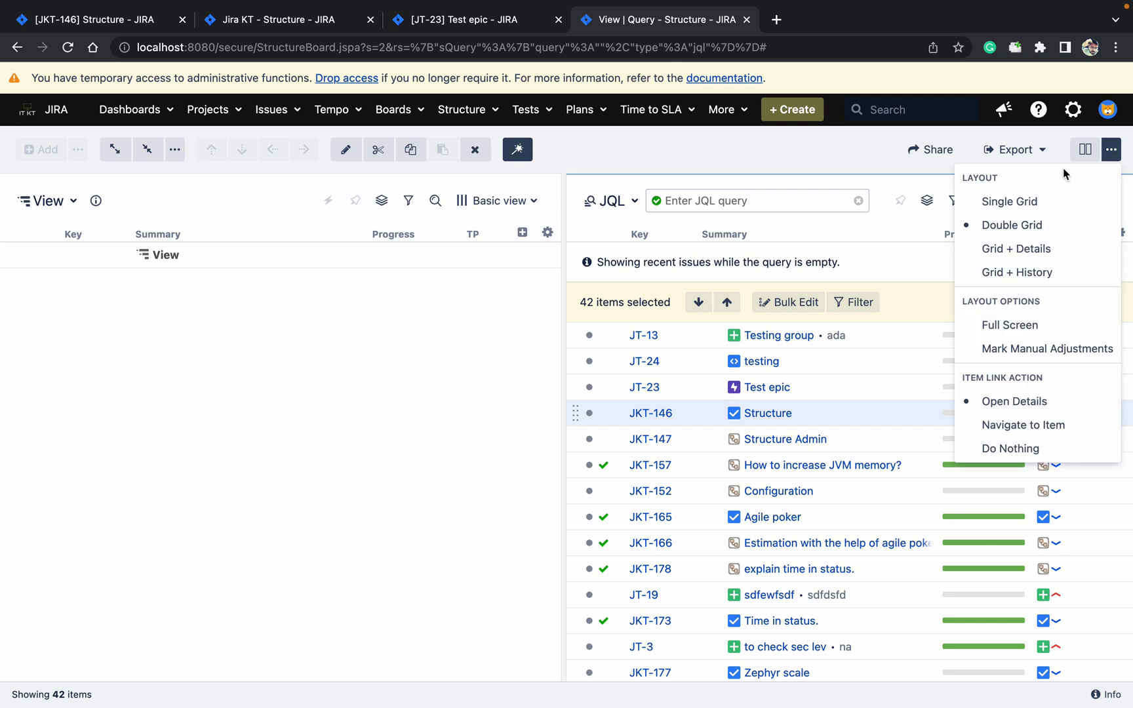
click(1039, 200)
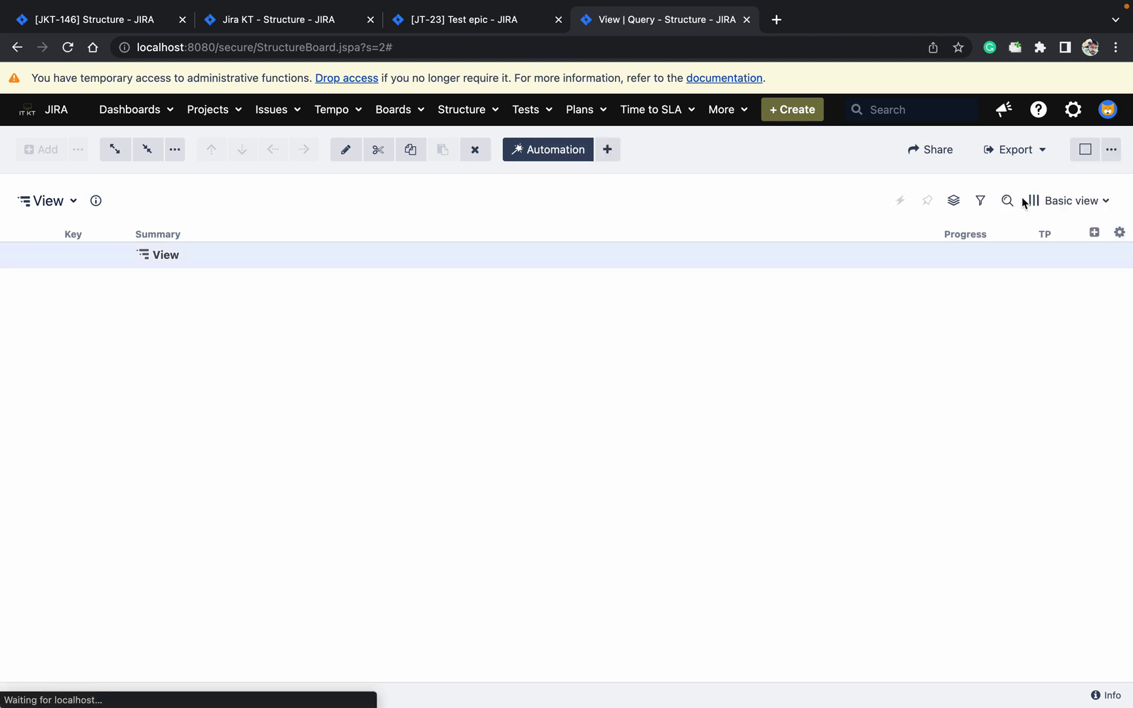
click(607, 150)
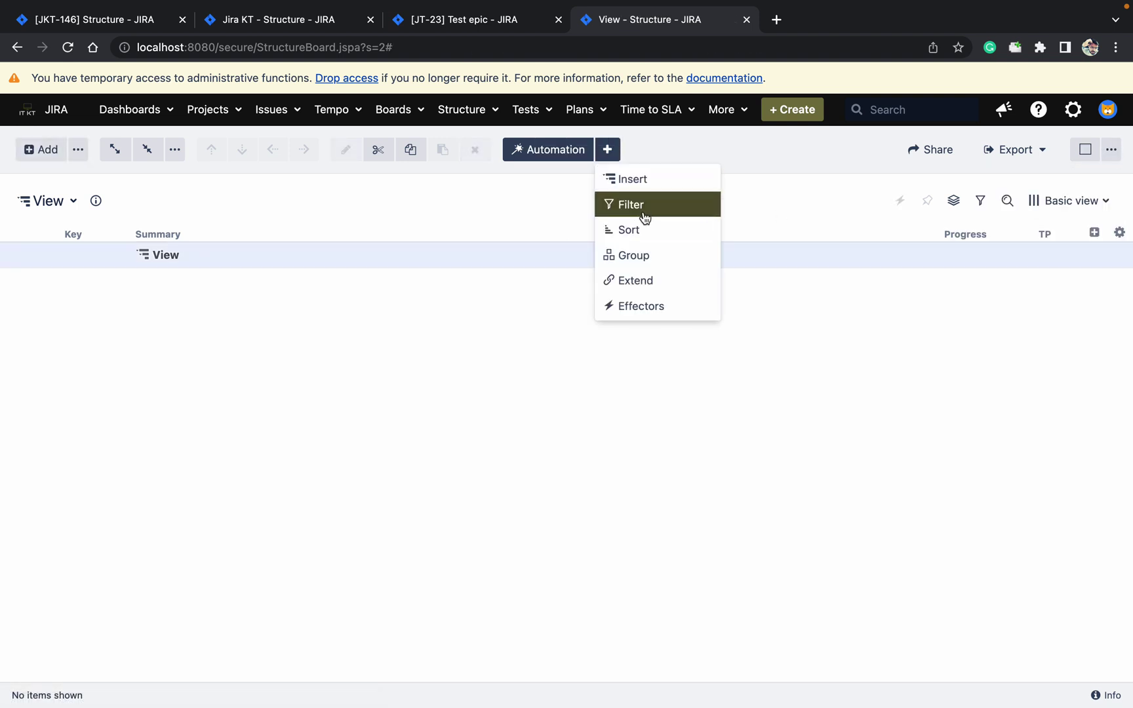
click(625, 181)
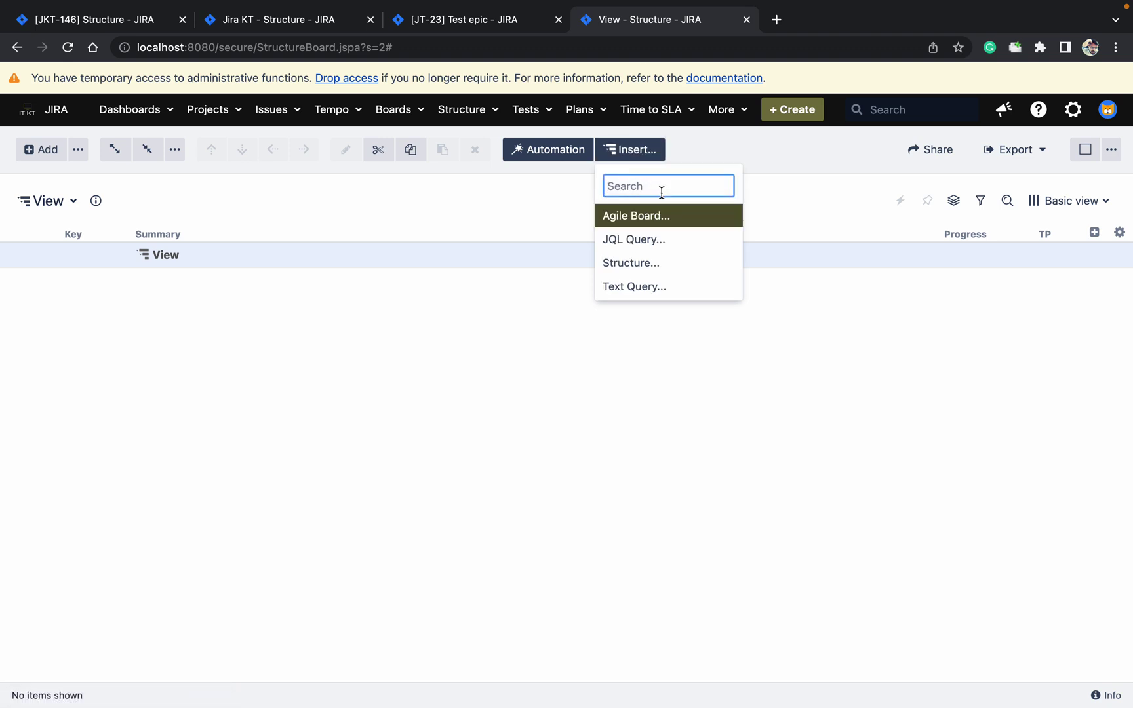
click(656, 237)
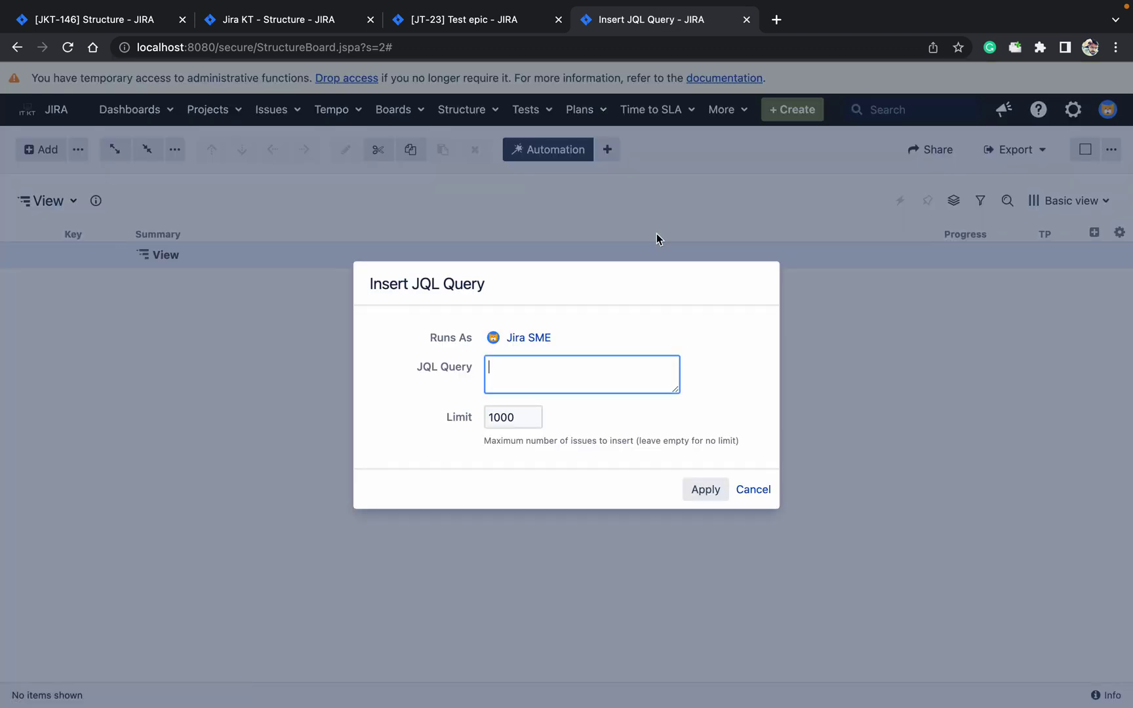
text(project)
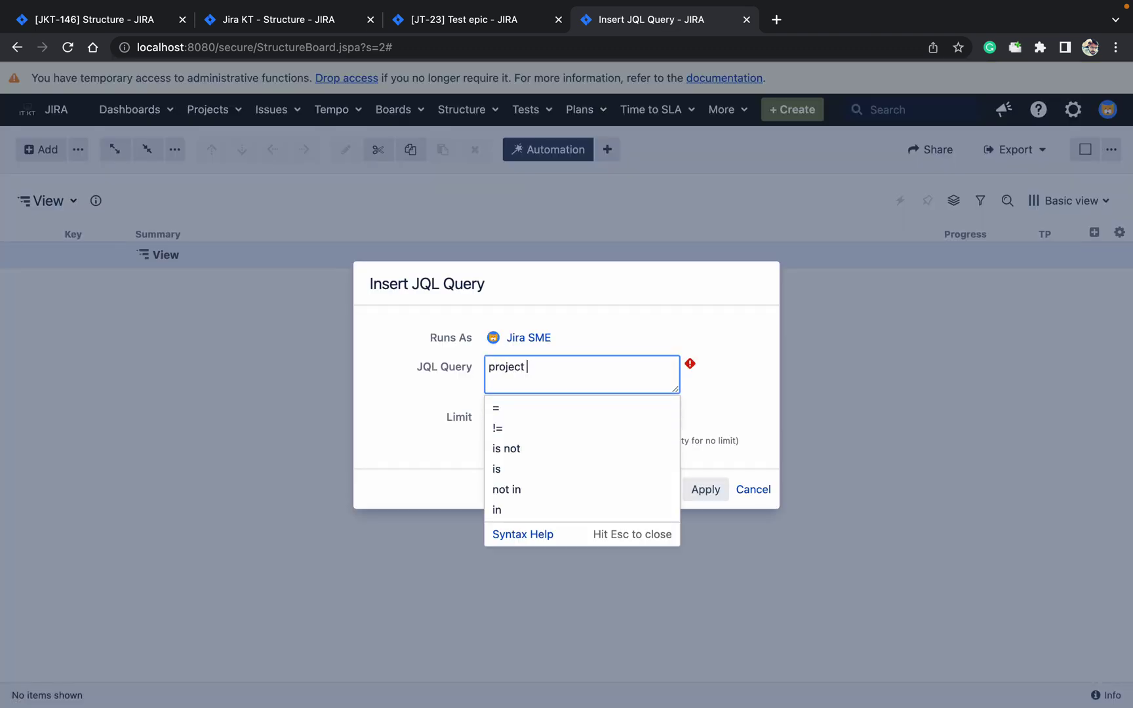
key(Down)
key(Return)
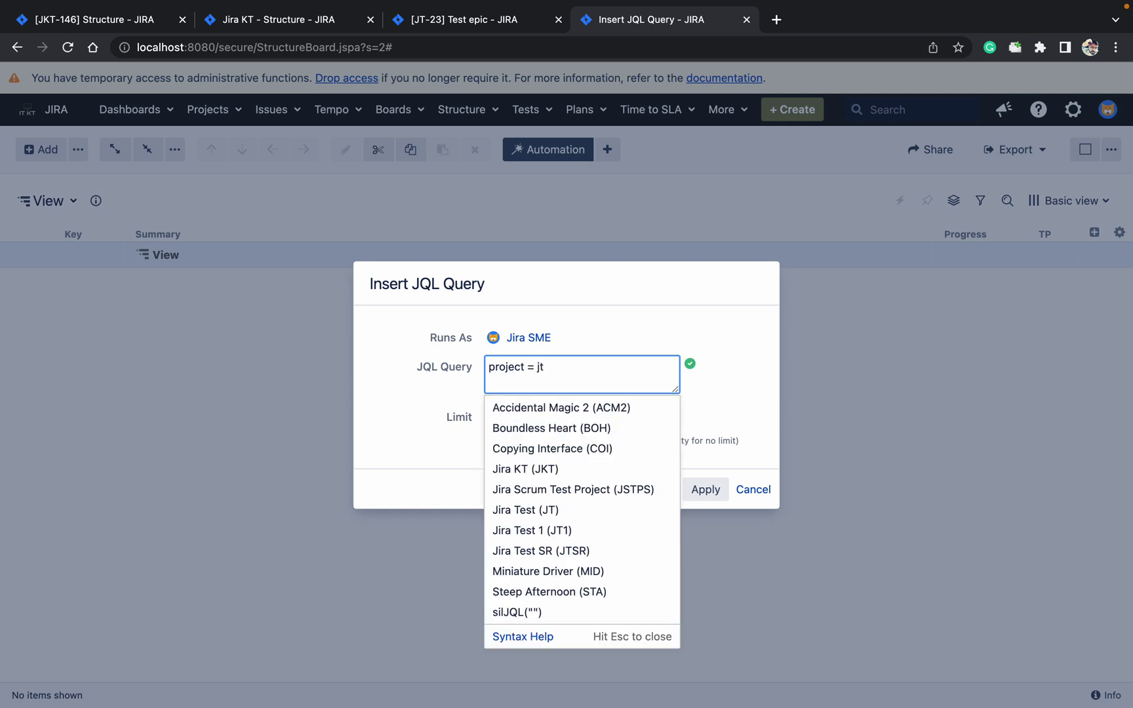
text(jt)
click(601, 416)
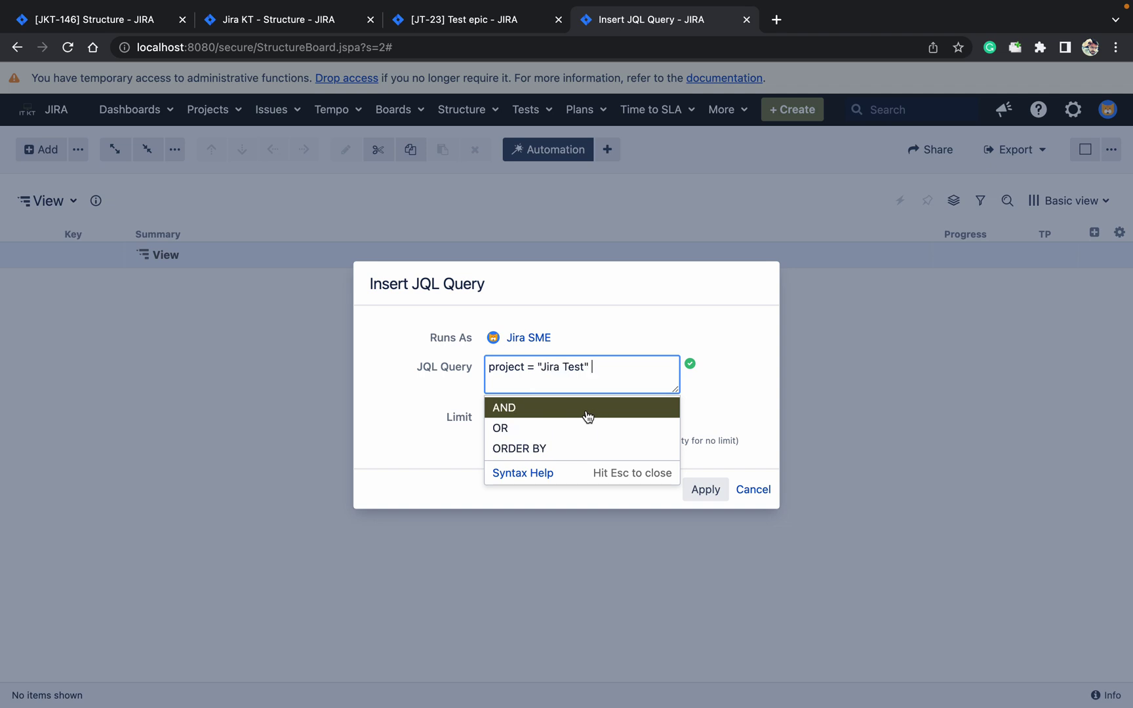
Step: Extend the JQL query with AND issuetype = Epic and apply the insert generator
click(564, 415)
text(iss)
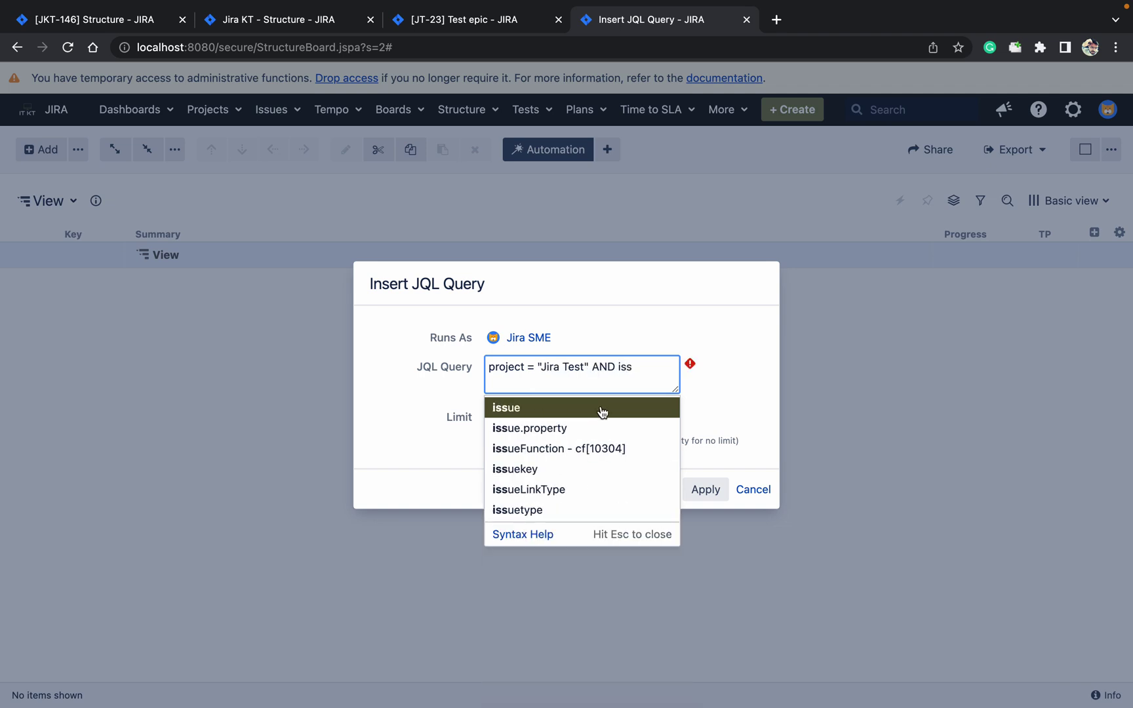
click(554, 511)
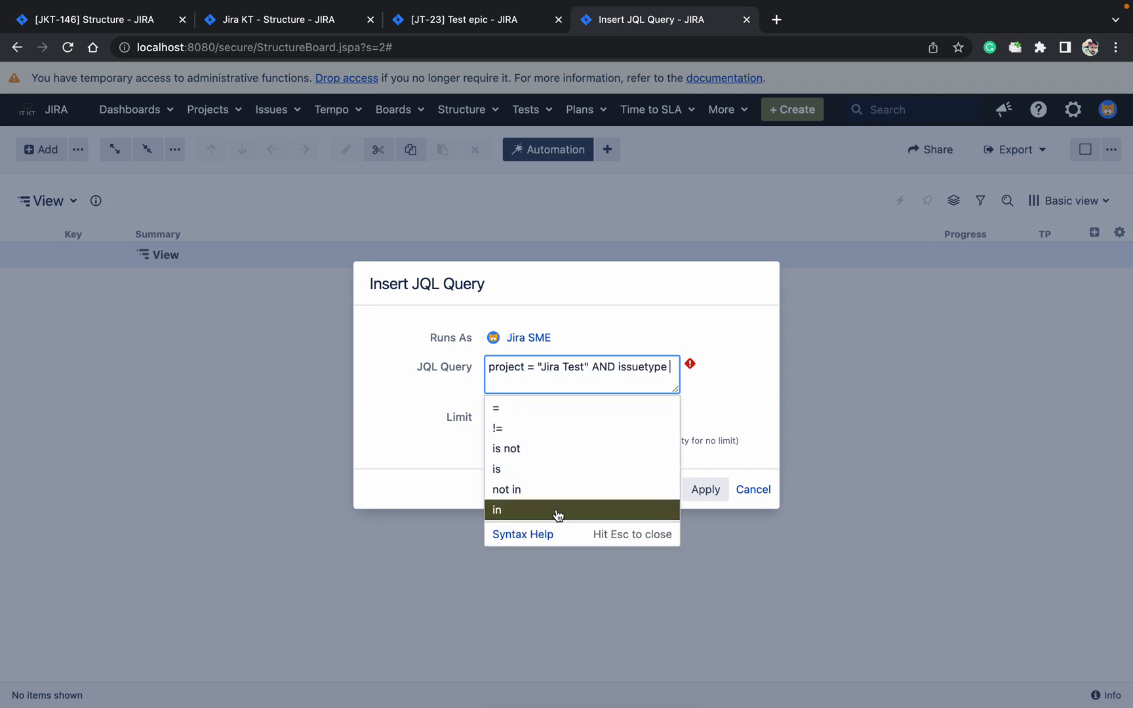
click(514, 418)
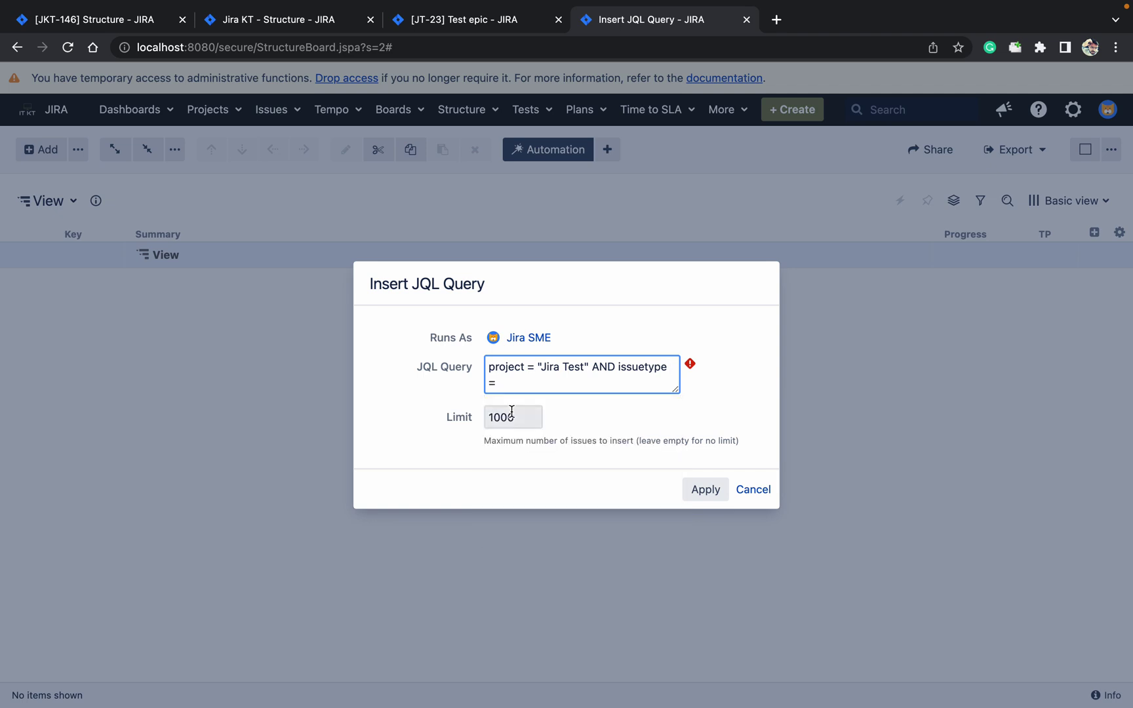
text(e = Epi)
key(Return)
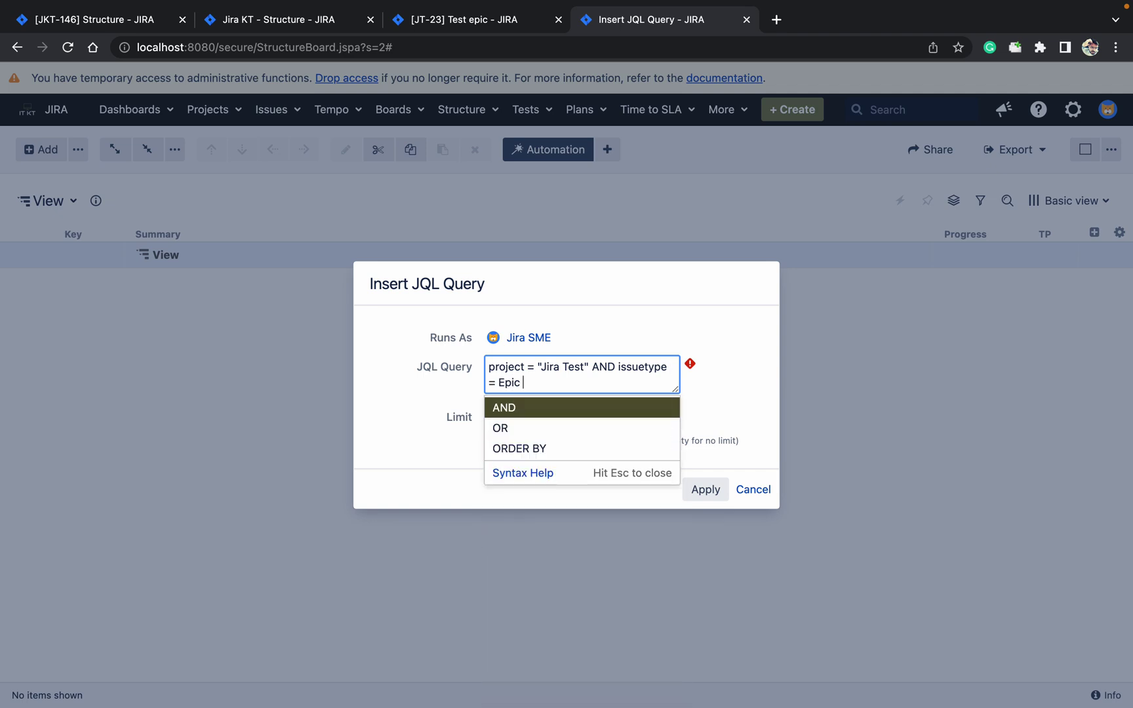
click(714, 486)
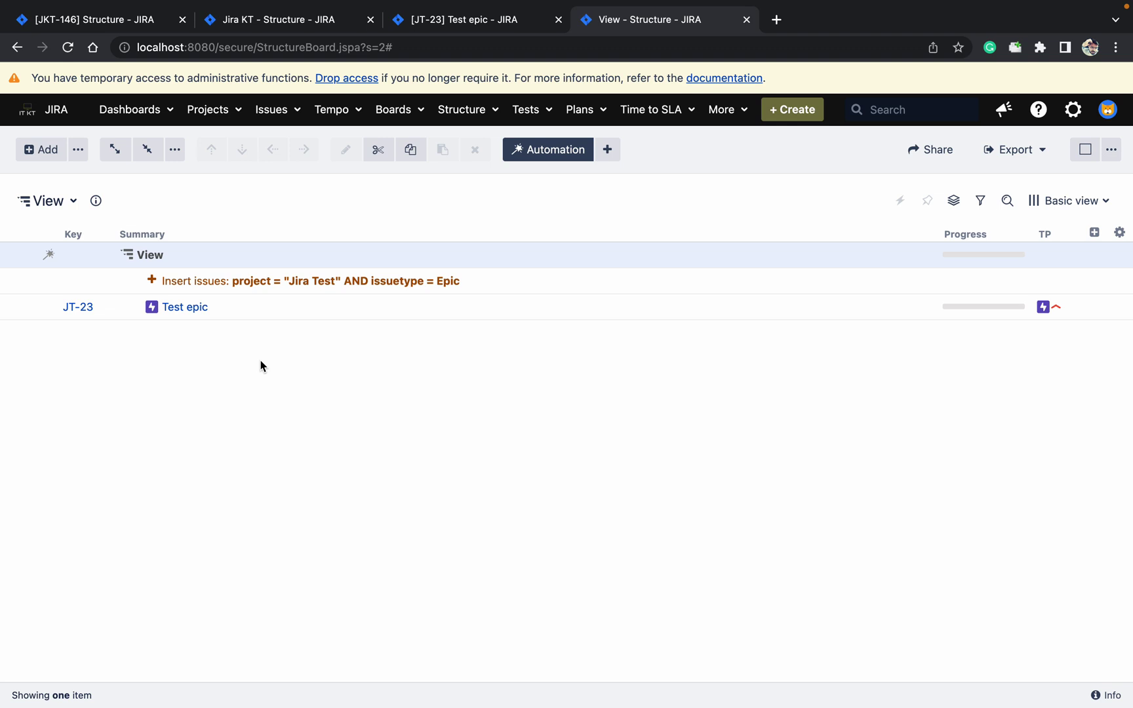
Step: Add an Extend with Linked Issues generator to the View structure using the link type Relates
click(610, 151)
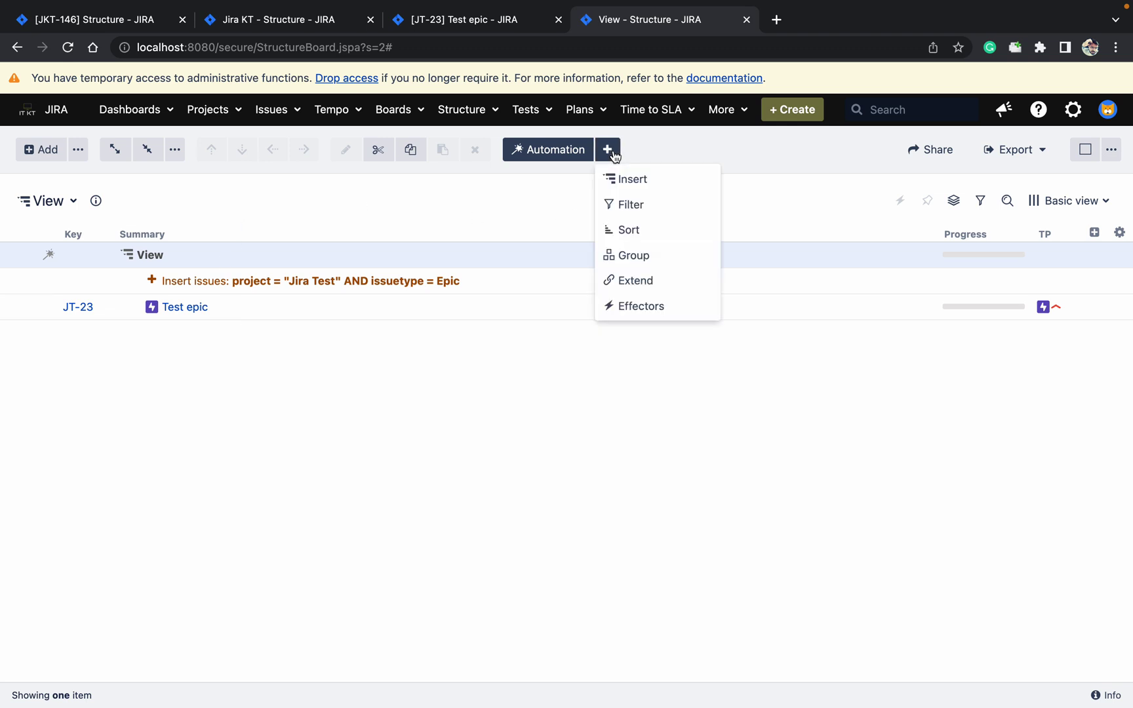
click(637, 275)
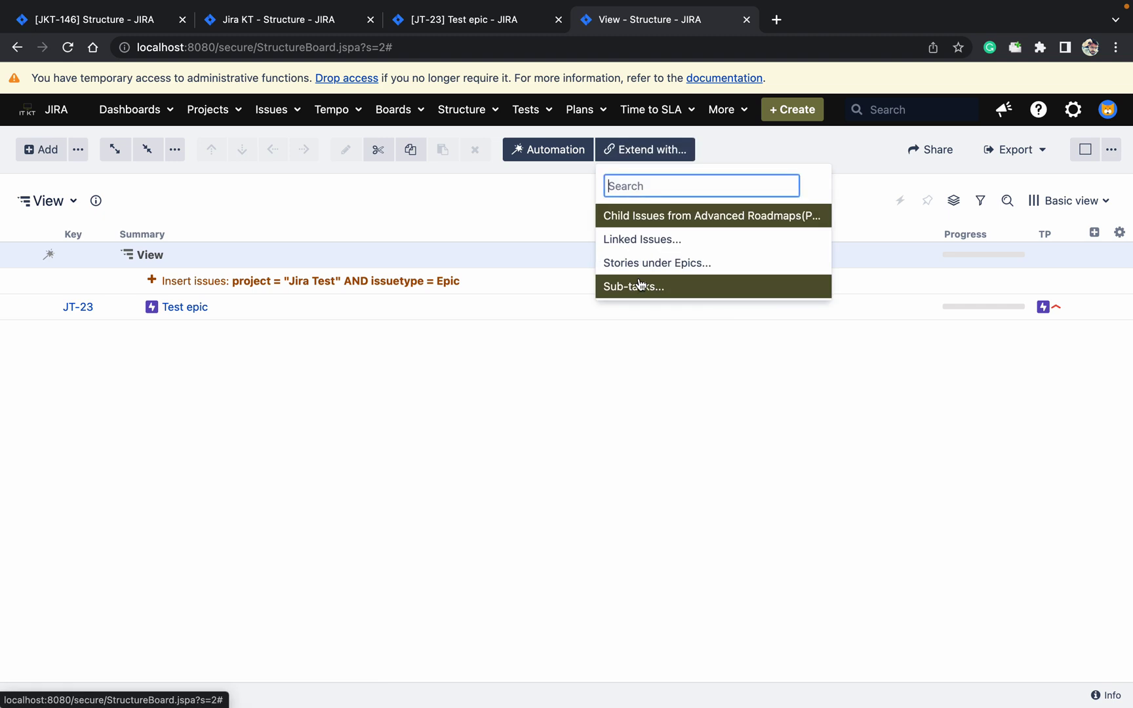
click(650, 236)
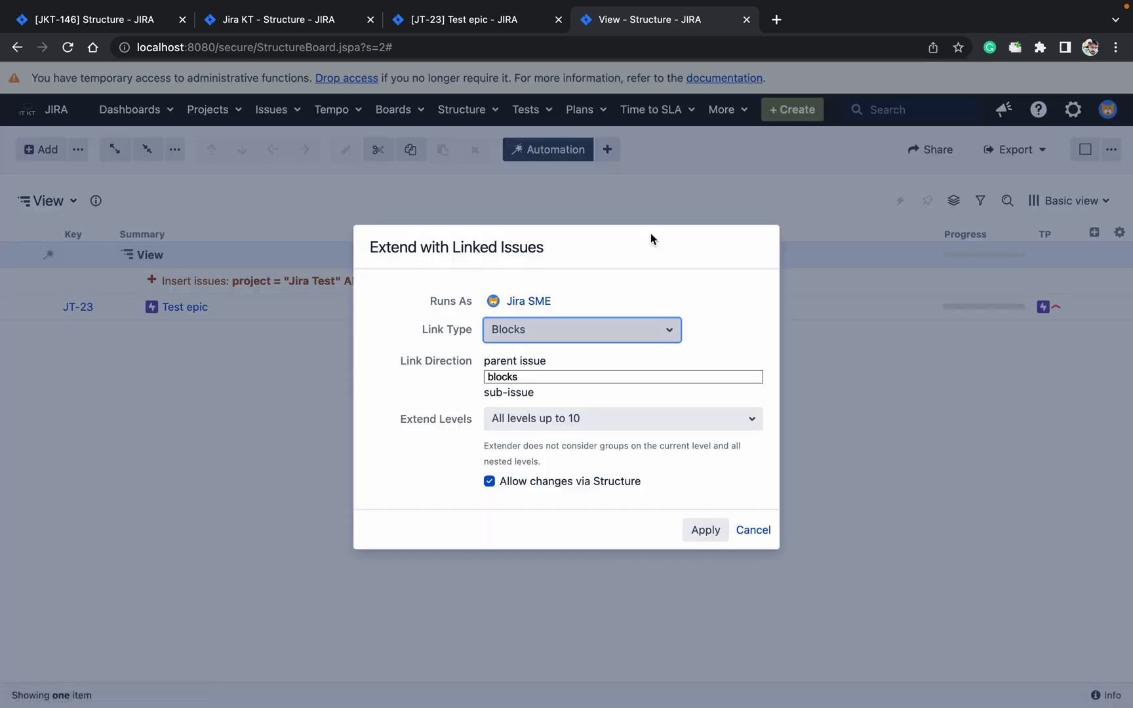
click(600, 332)
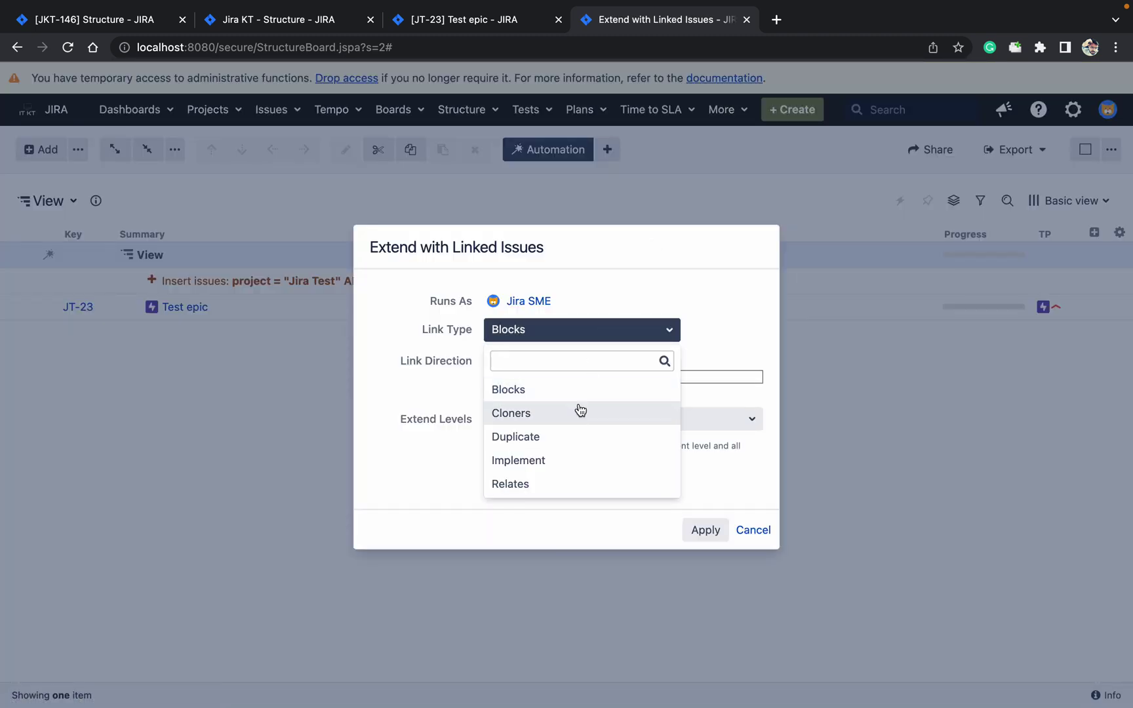
text(re)
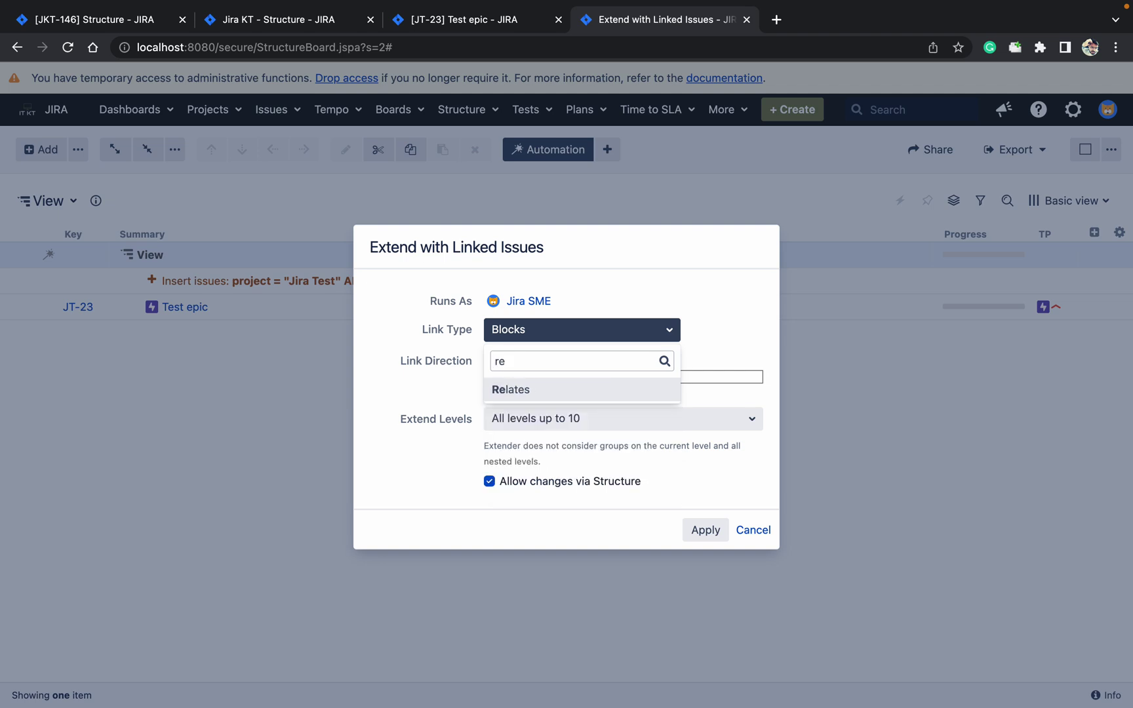
key(Return)
Step: Set the link direction to "relates to" and the extend levels to All levels, and apply the linked issues generator
click(529, 378)
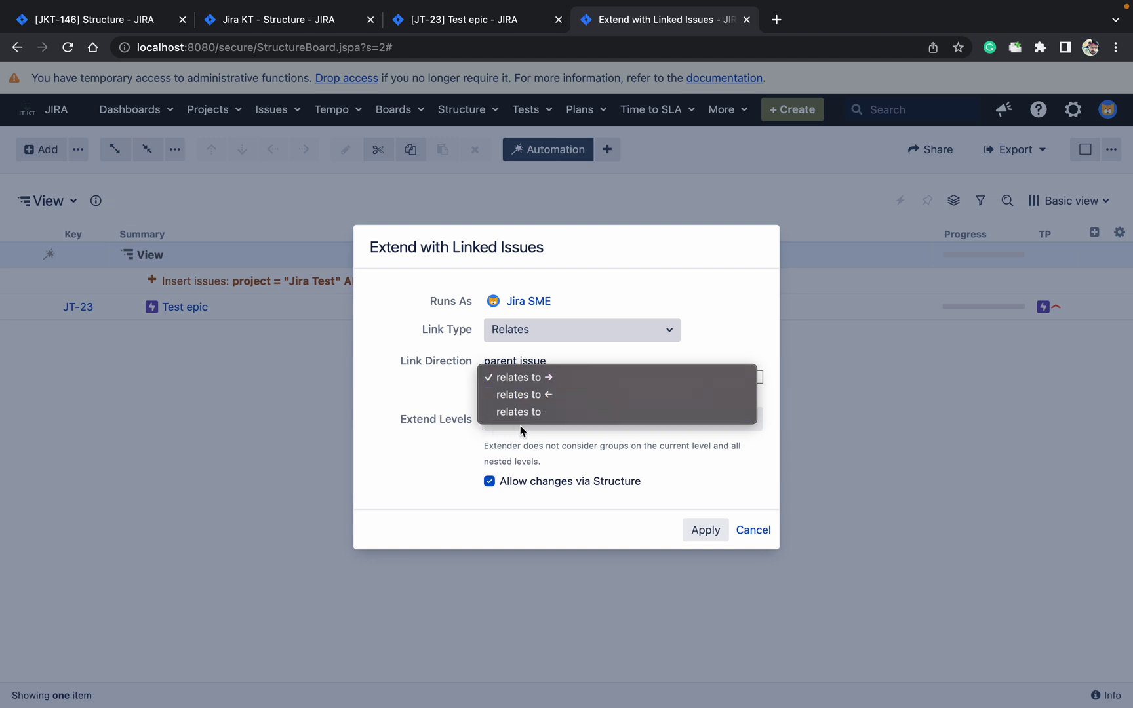
click(452, 451)
click(535, 379)
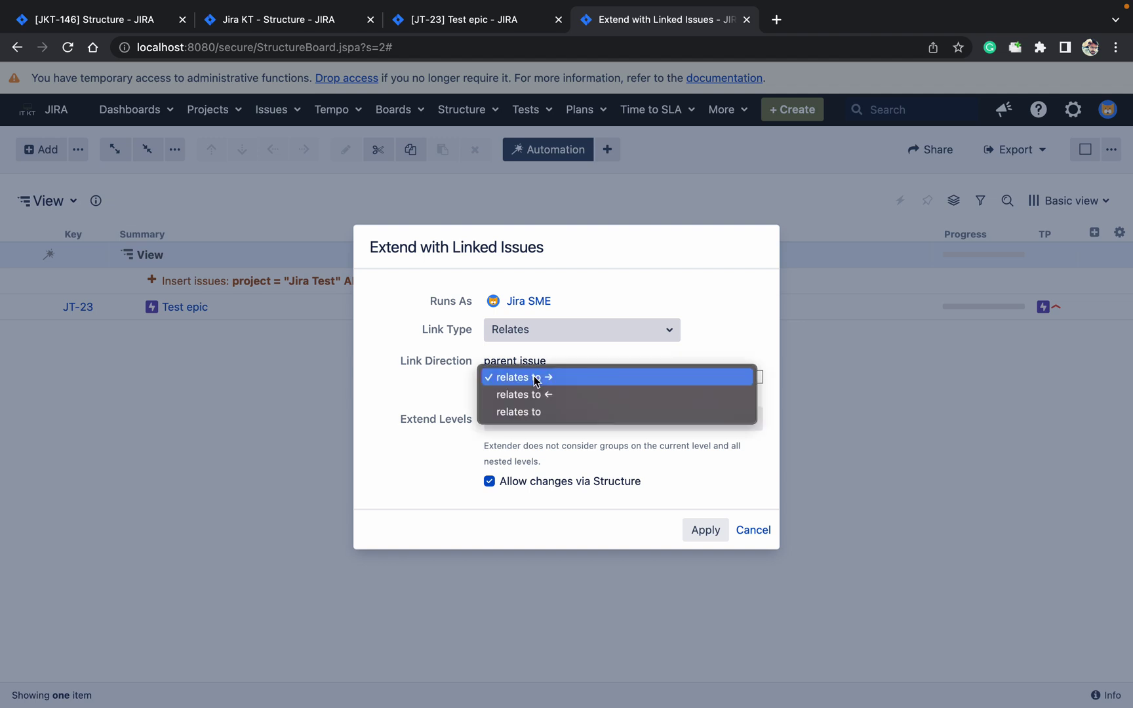
click(519, 411)
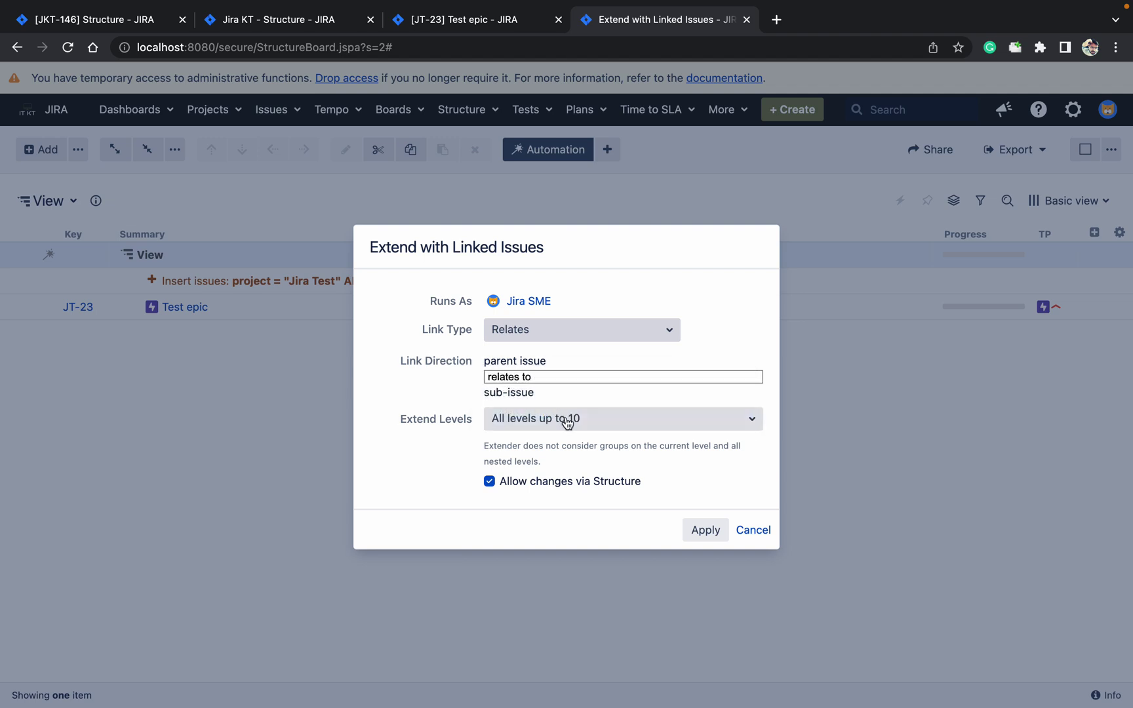
click(568, 424)
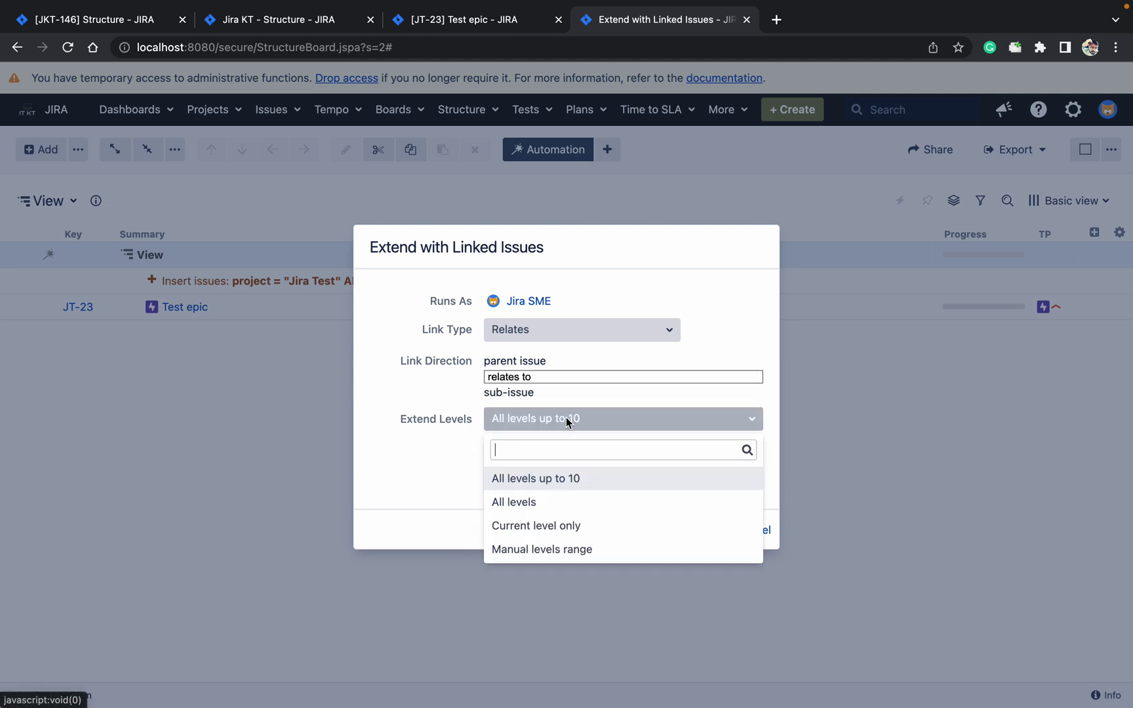
click(549, 501)
click(704, 490)
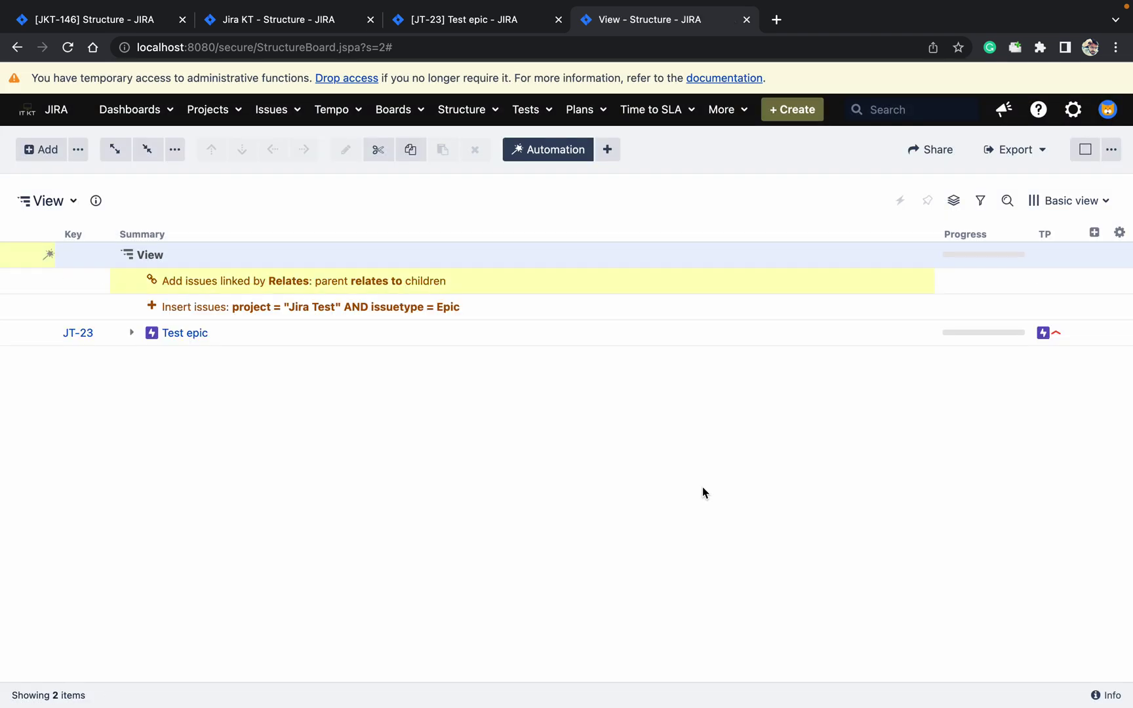
Step: Expand Test epic in the structure, check the links and sub-tasks on the JT-13 issue page, and return to the structure
click(132, 334)
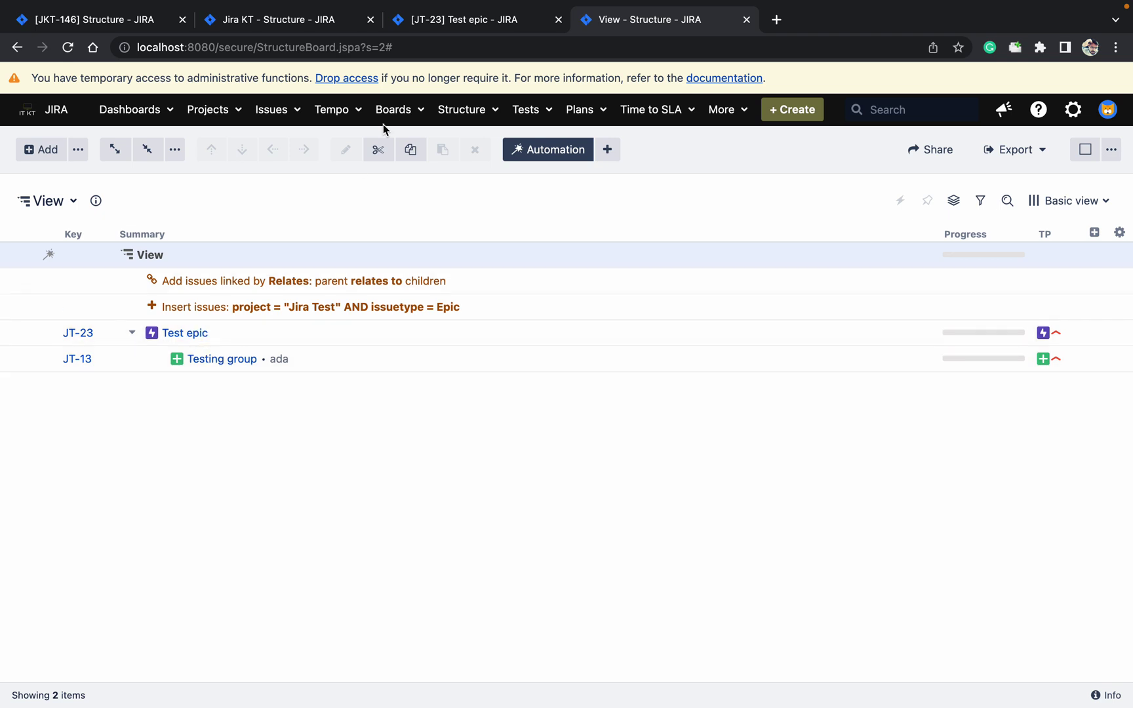
click(475, 31)
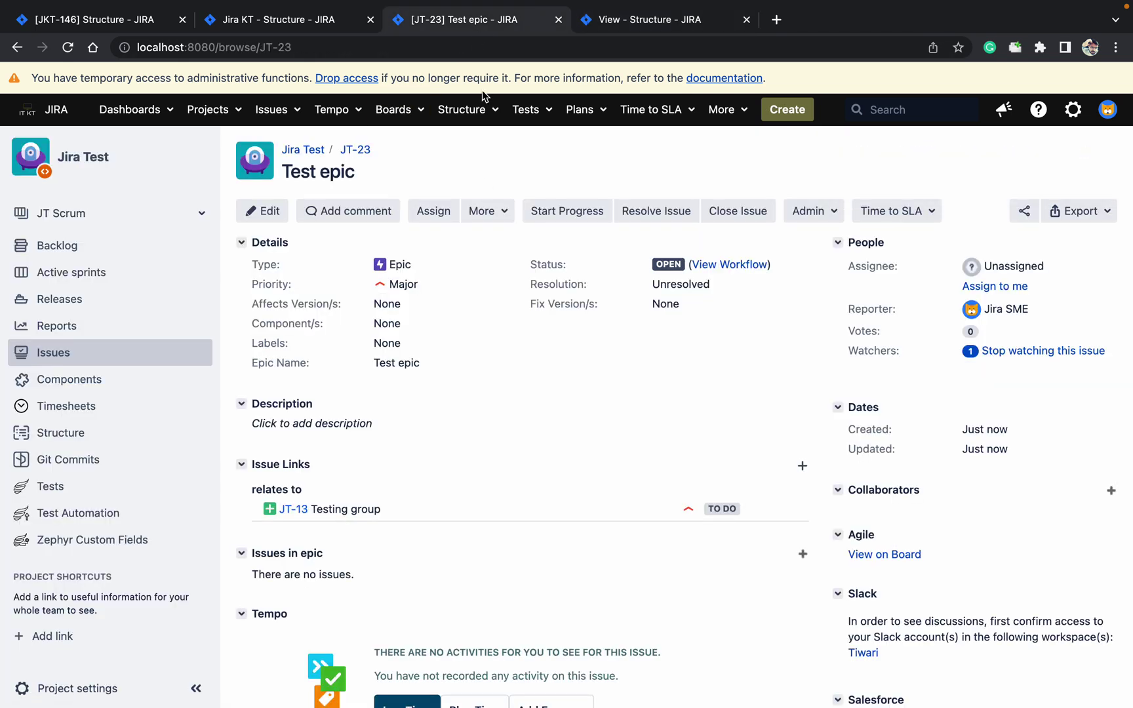
click(301, 516)
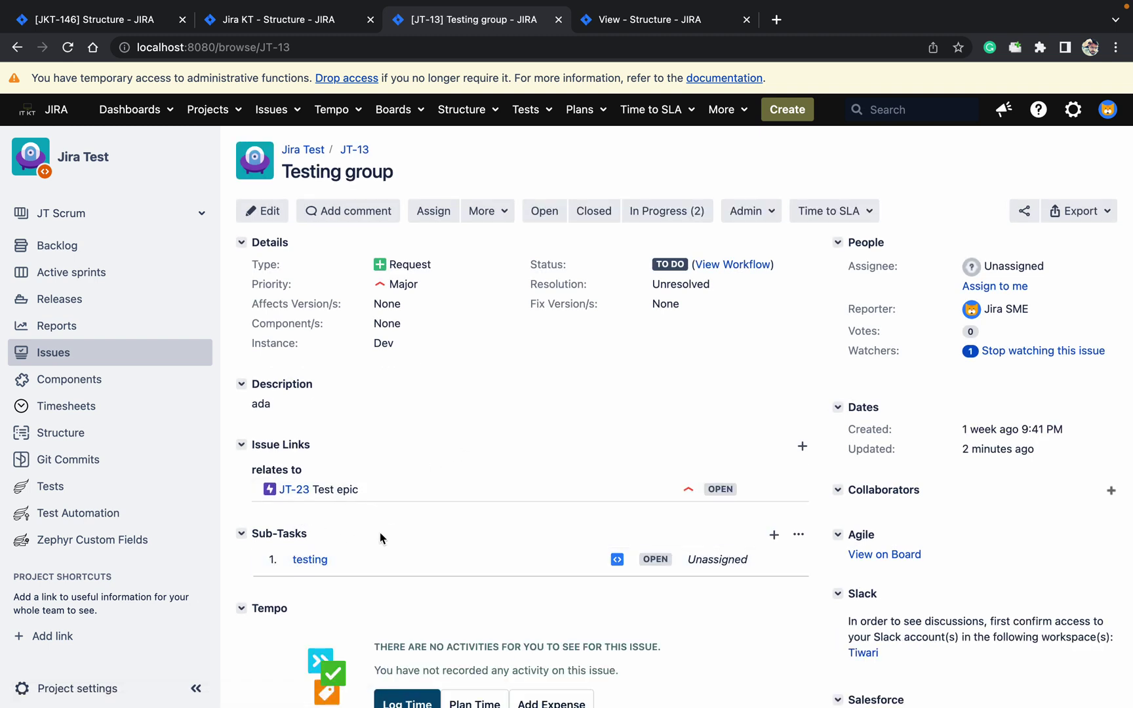
click(679, 26)
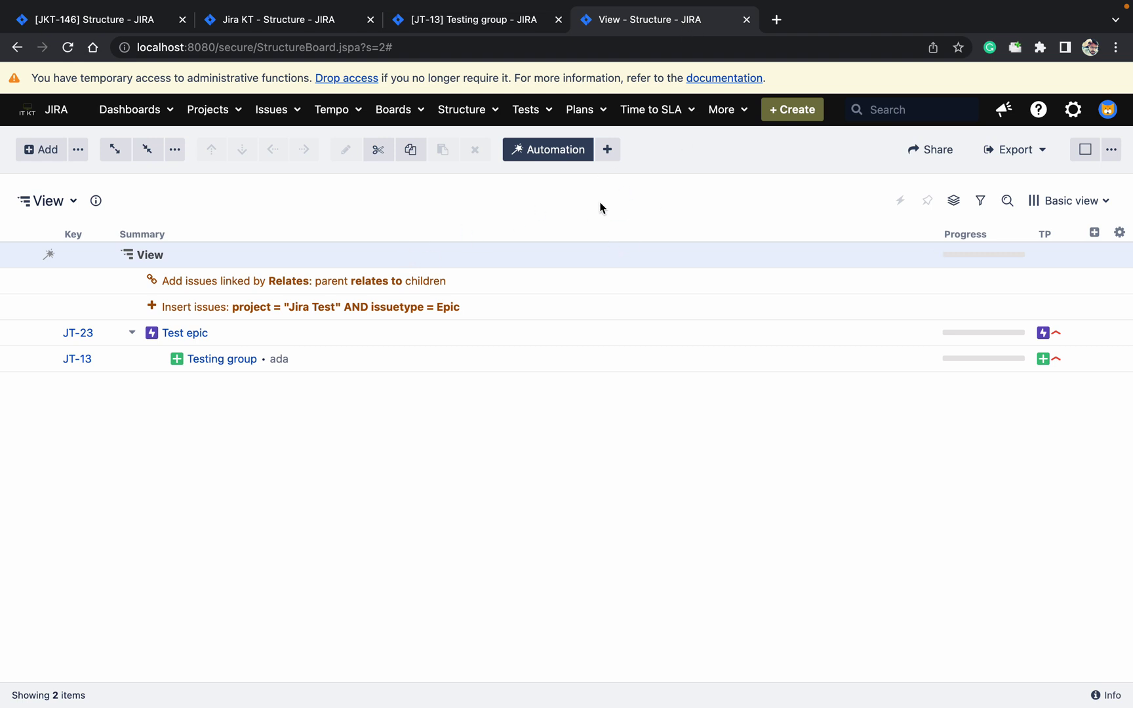
click(608, 153)
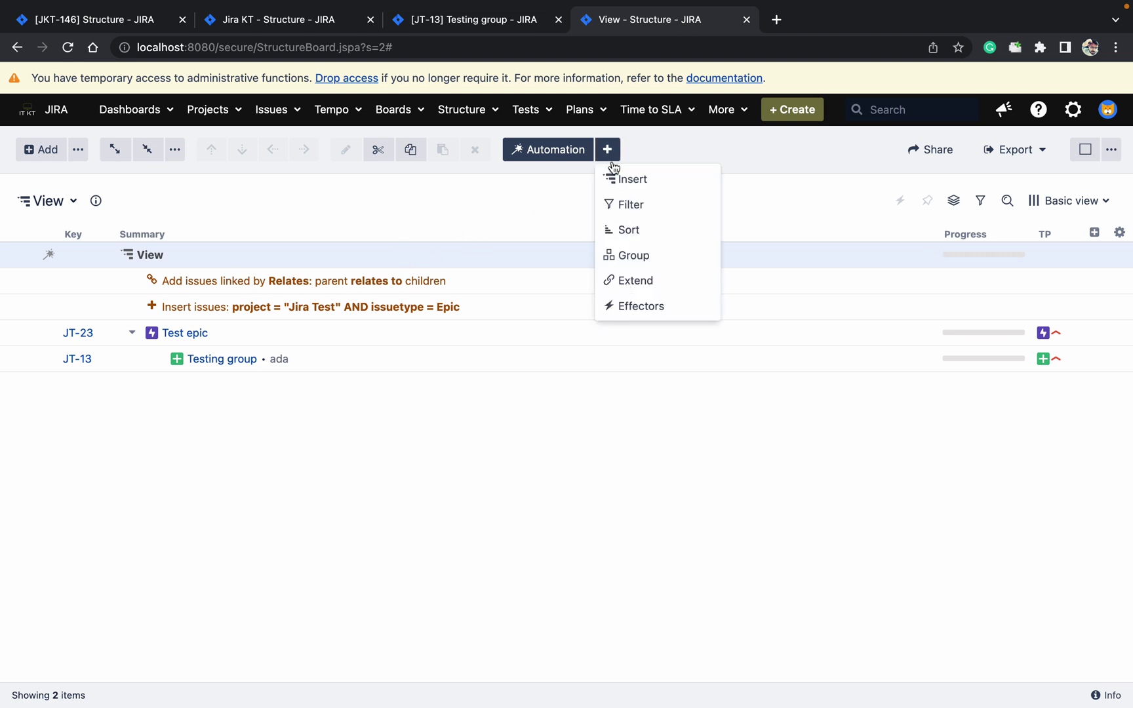
click(528, 192)
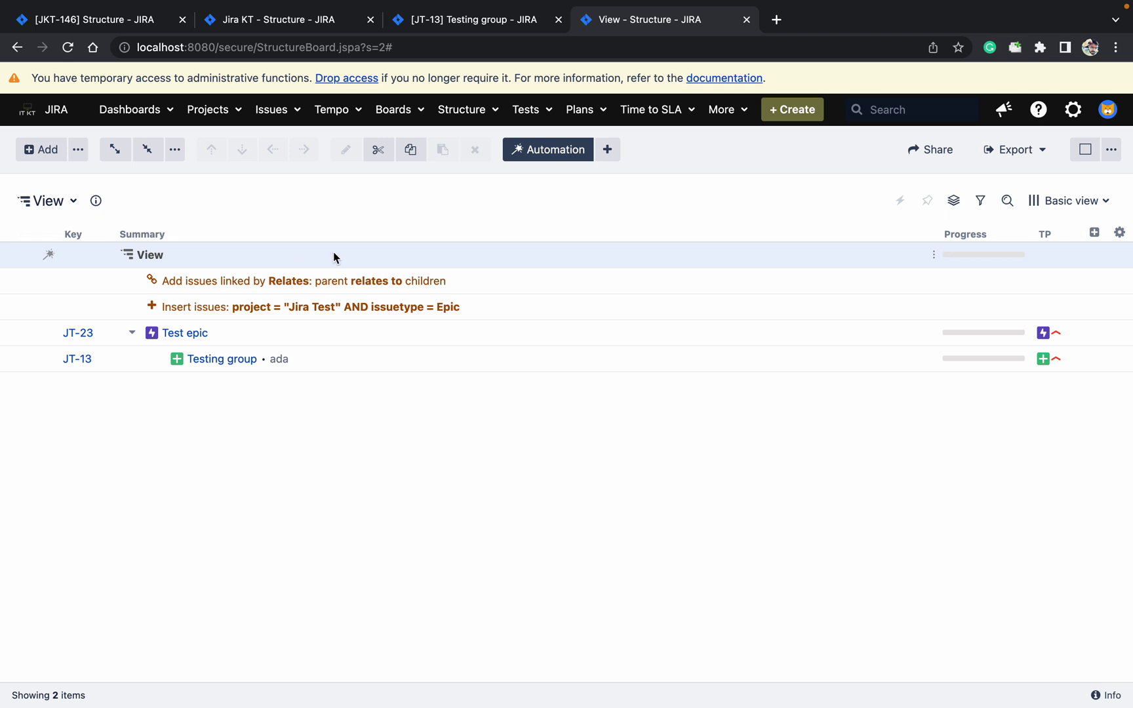
click(486, 315)
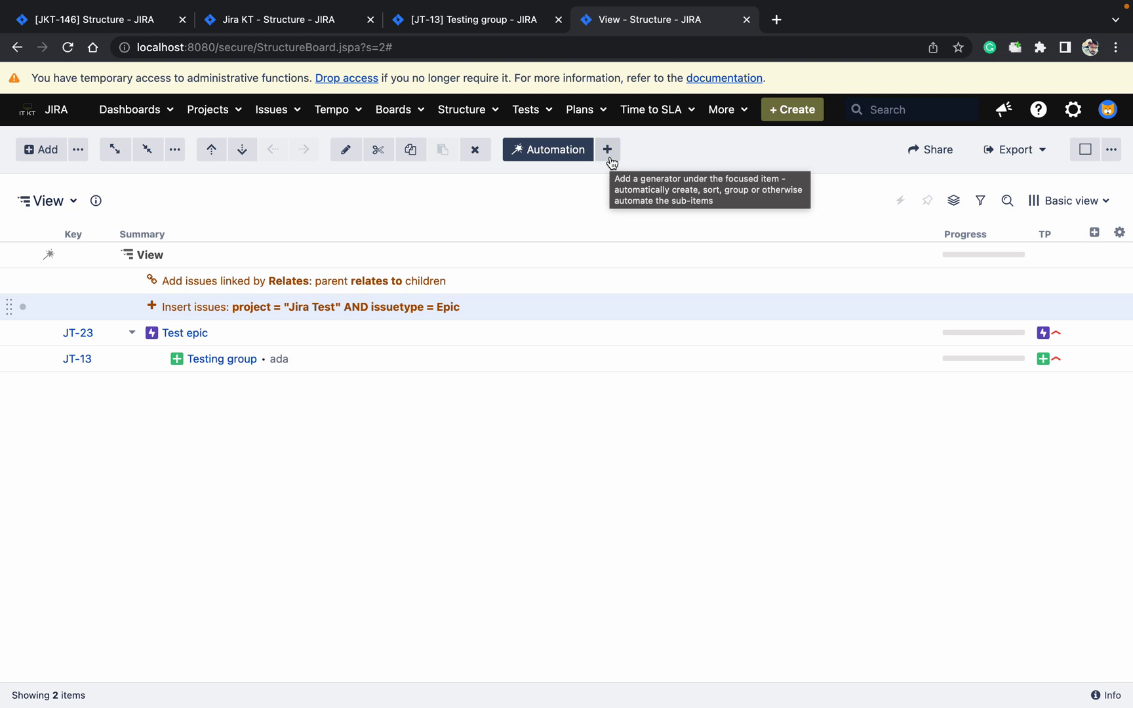
click(475, 257)
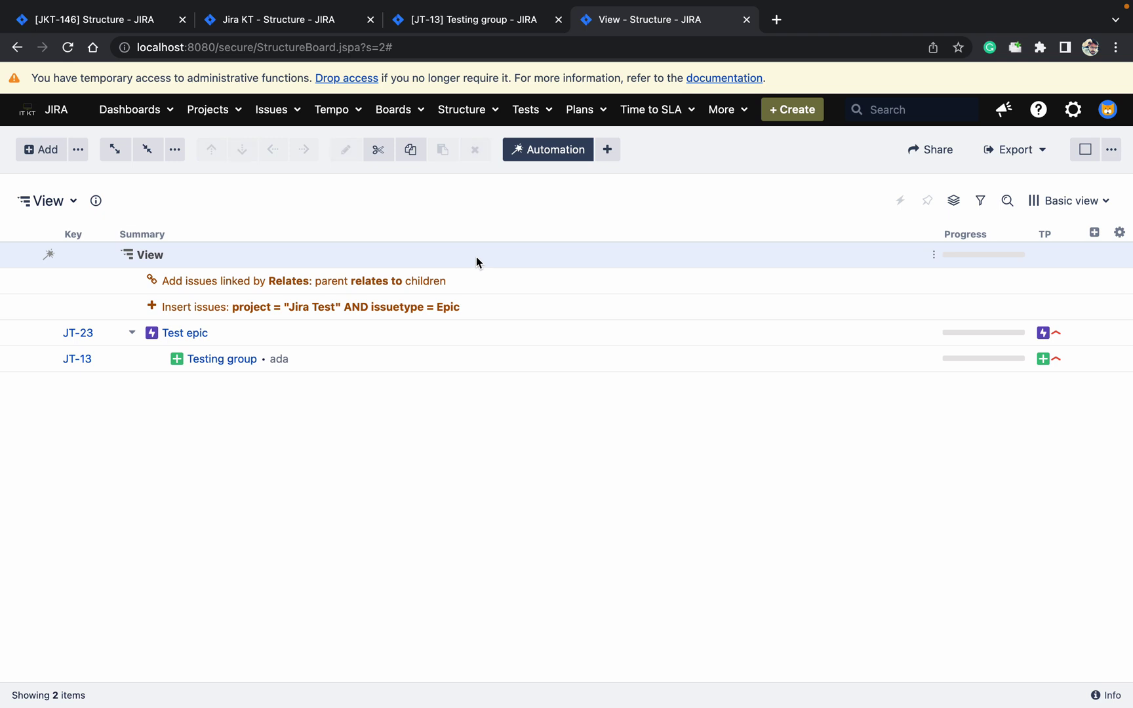
Step: Add an Extend with Sub-tasks generator to the View structure with extend levels All levels, and expand Testing group
click(608, 150)
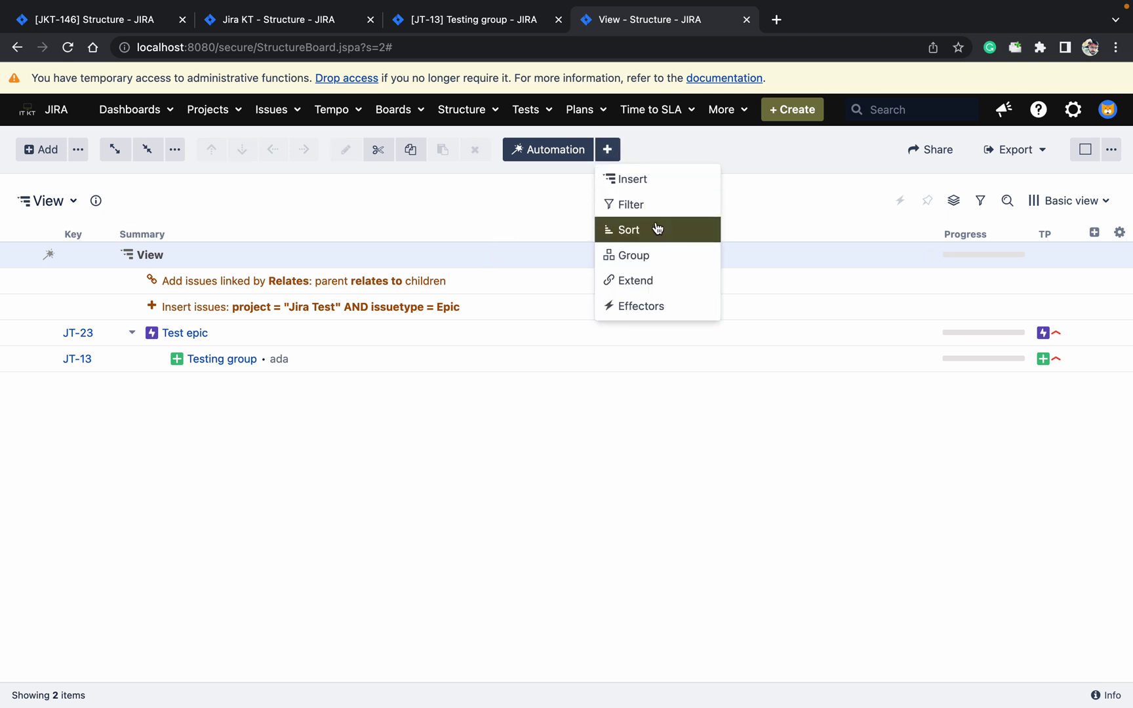
click(653, 282)
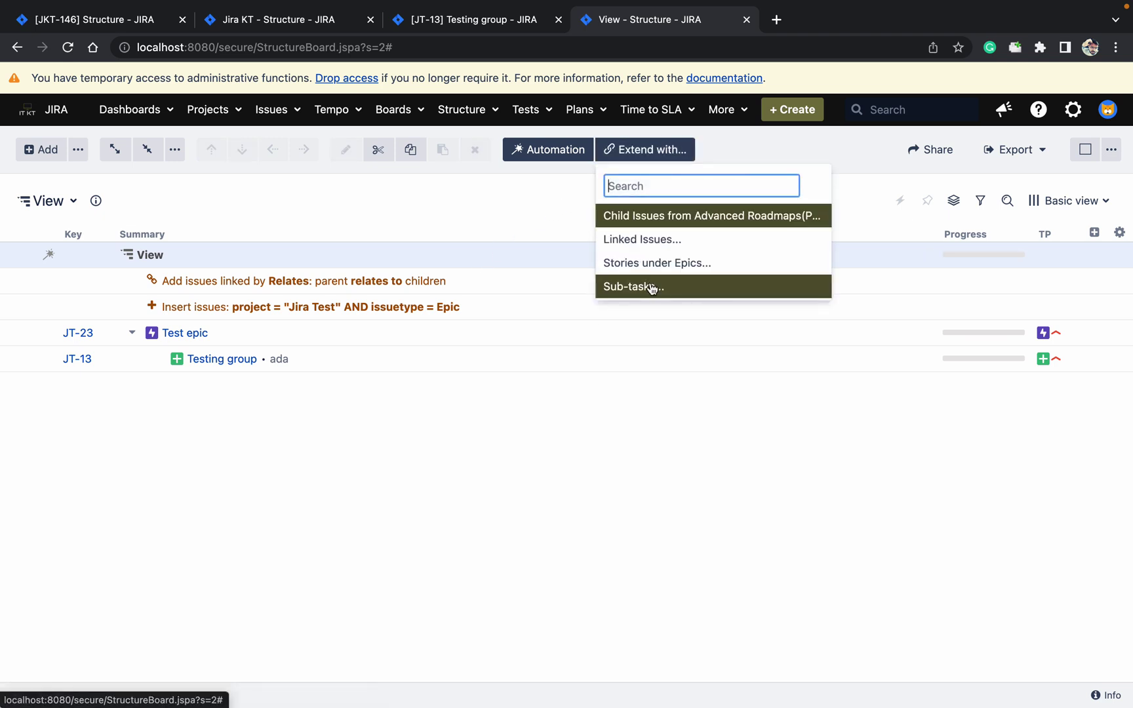
click(658, 289)
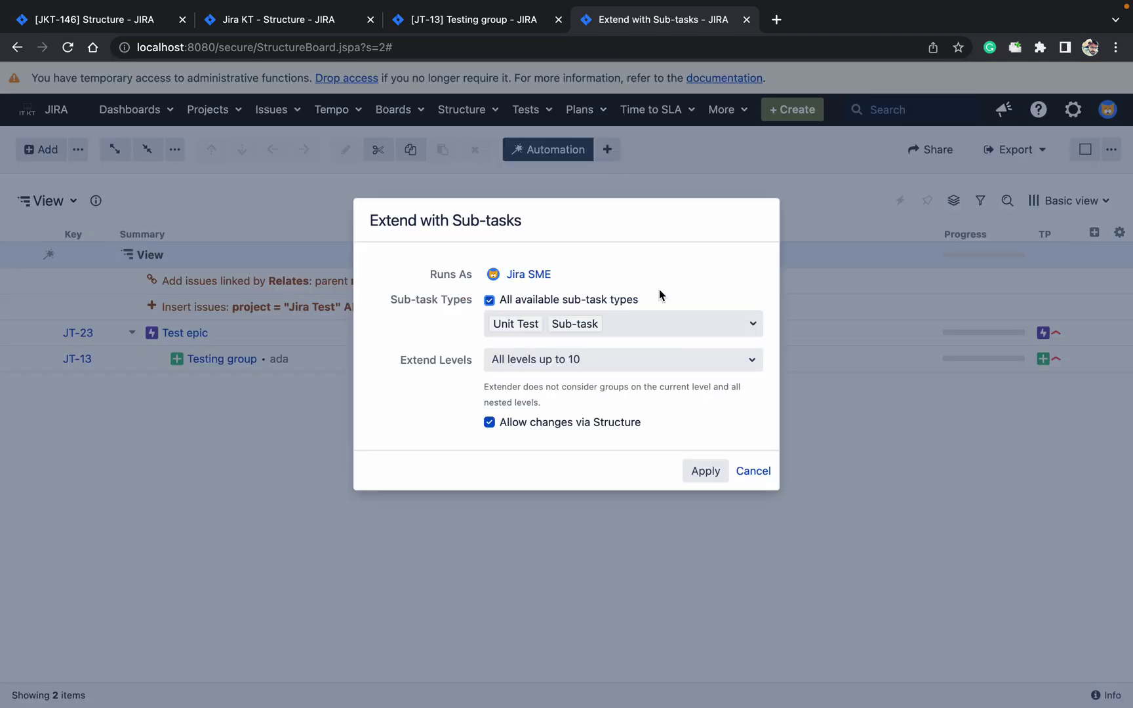
click(581, 359)
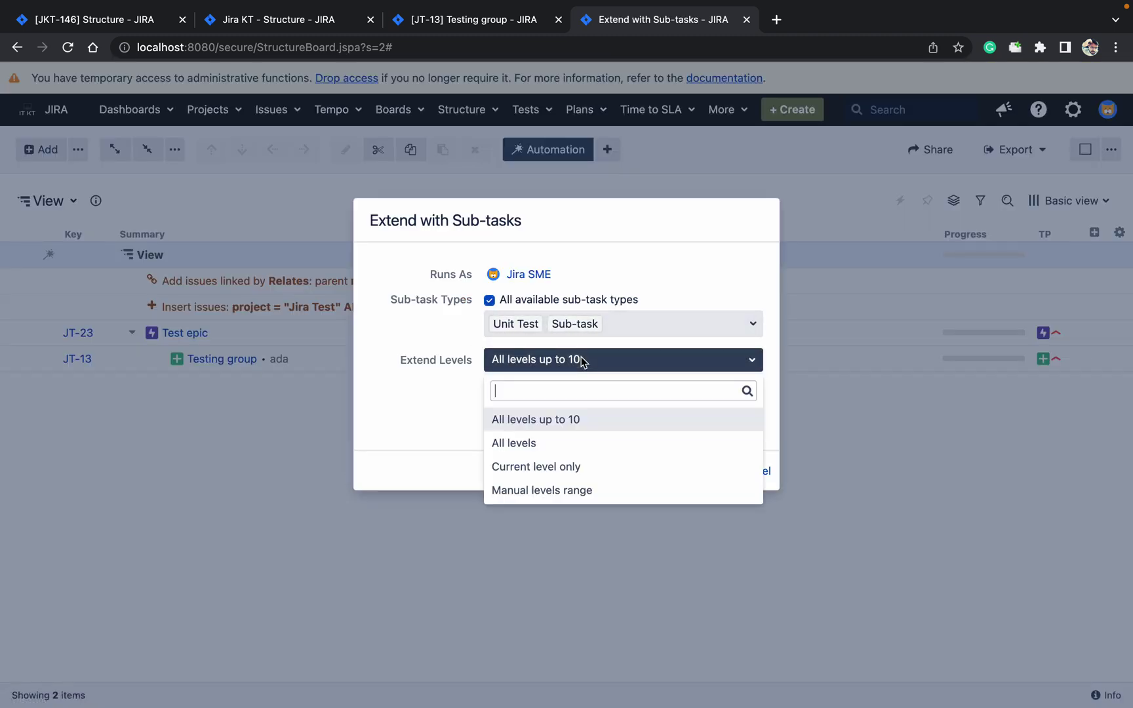
click(579, 444)
click(718, 430)
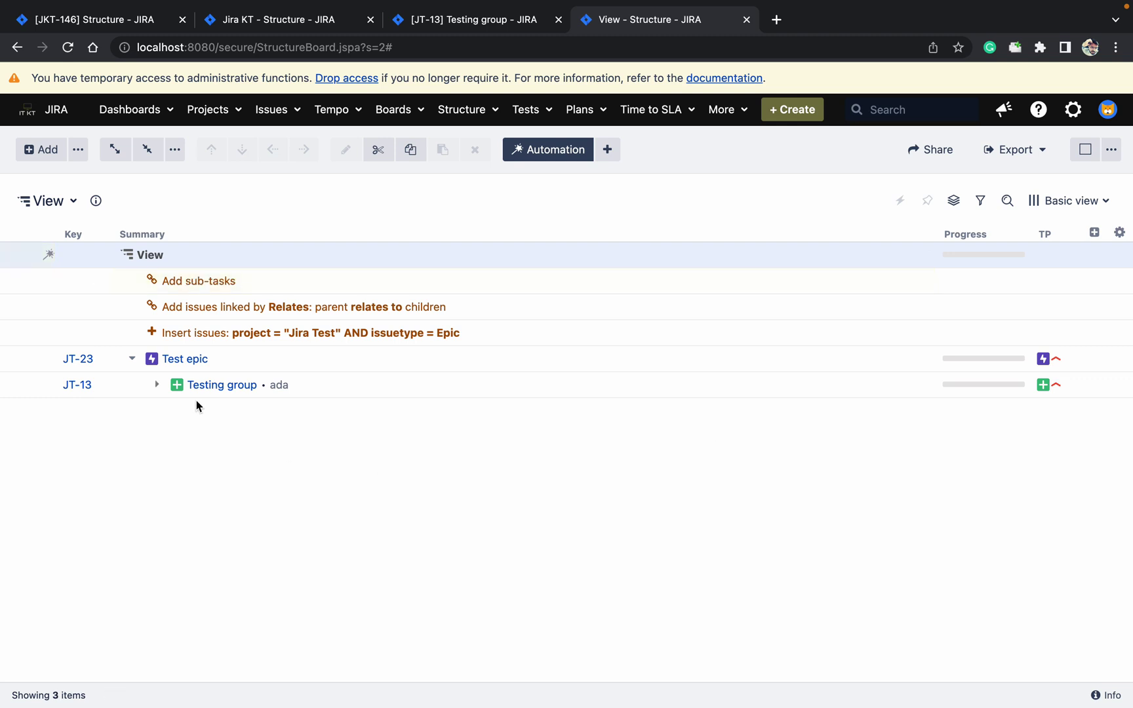
click(156, 384)
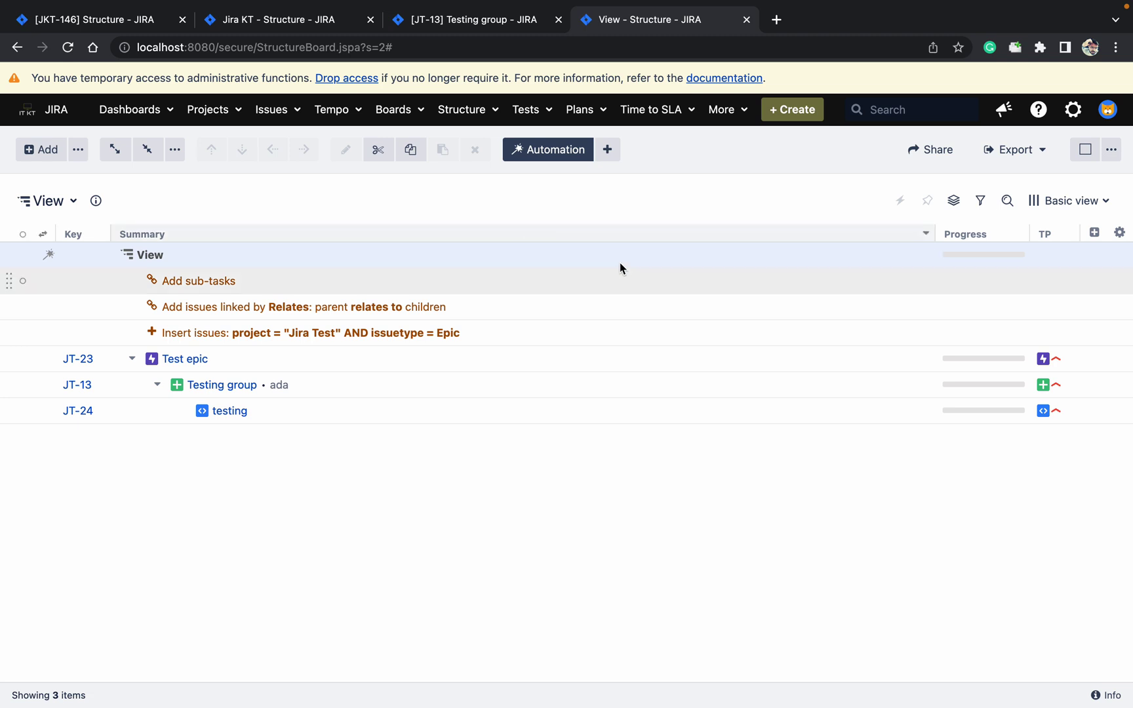
Step: Look through the Filter, Sort and Group generator options available for the View structure
click(612, 154)
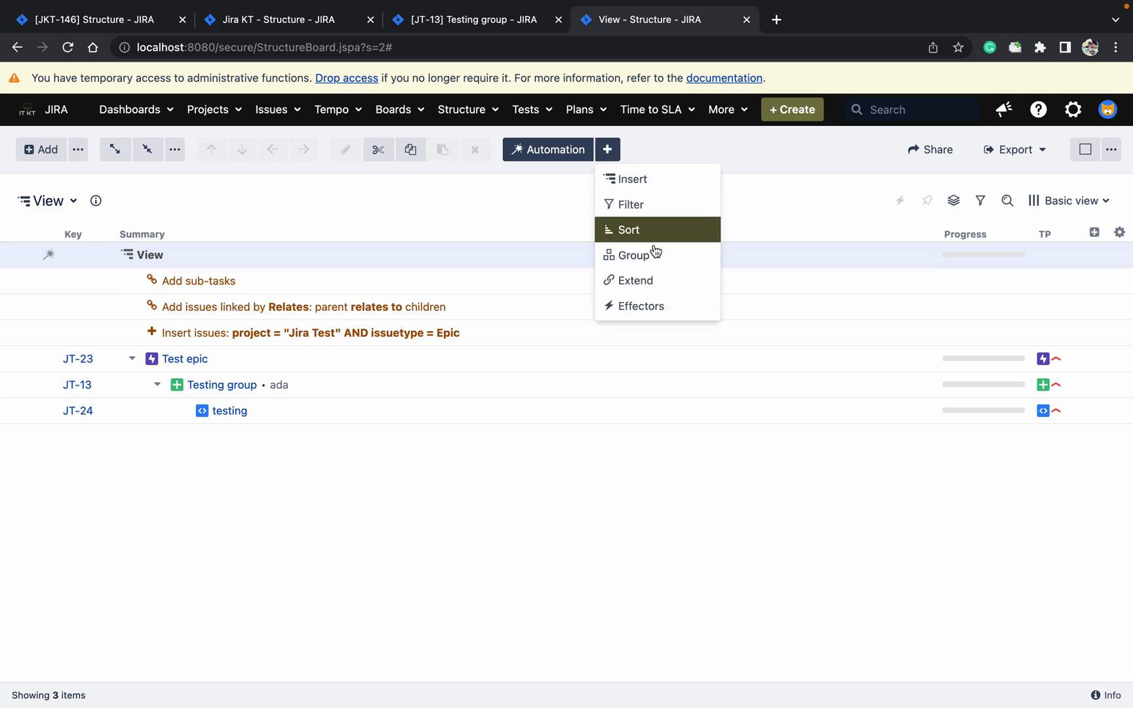
click(513, 213)
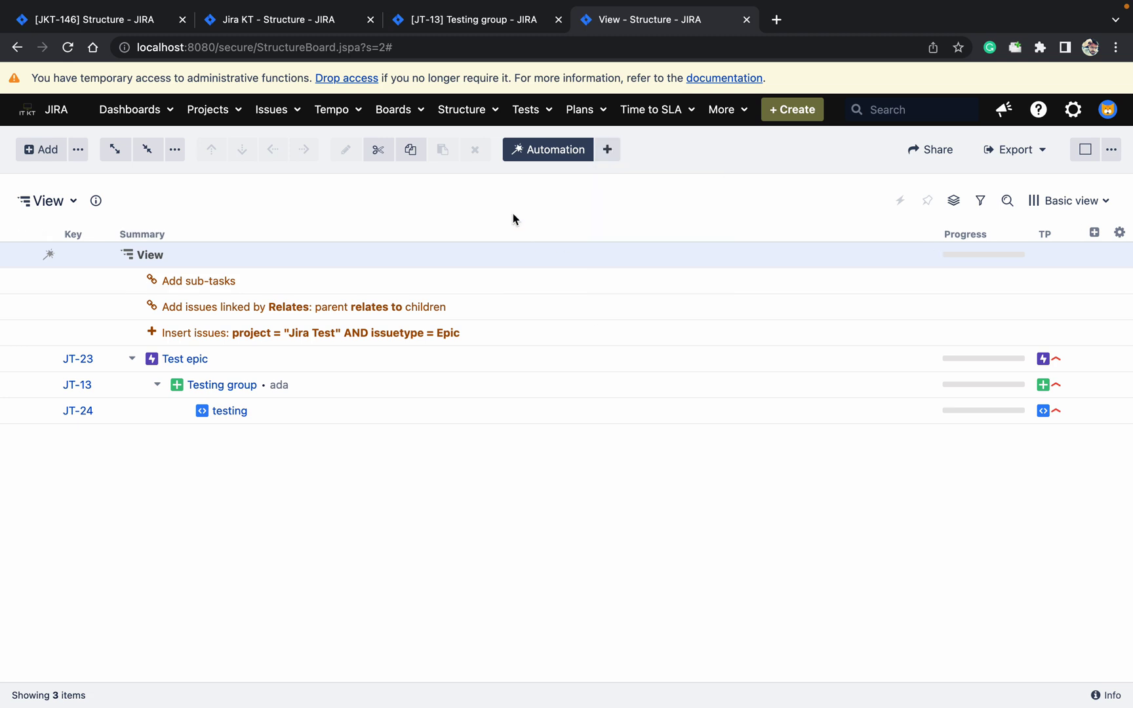
click(609, 150)
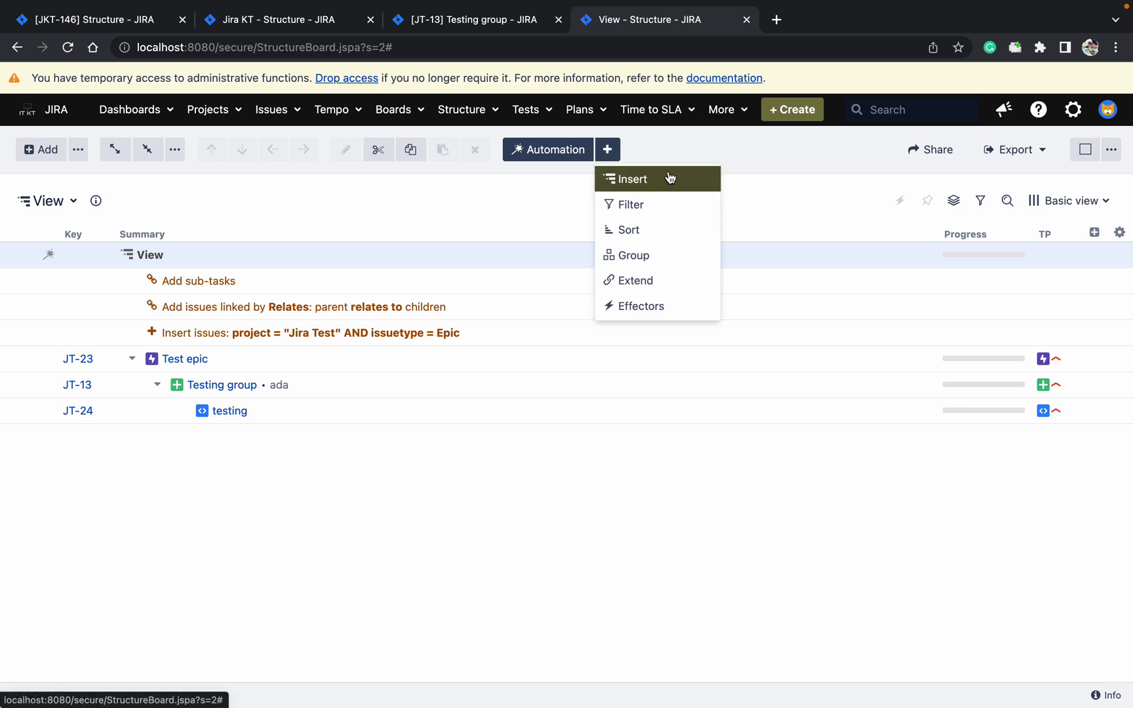
click(645, 204)
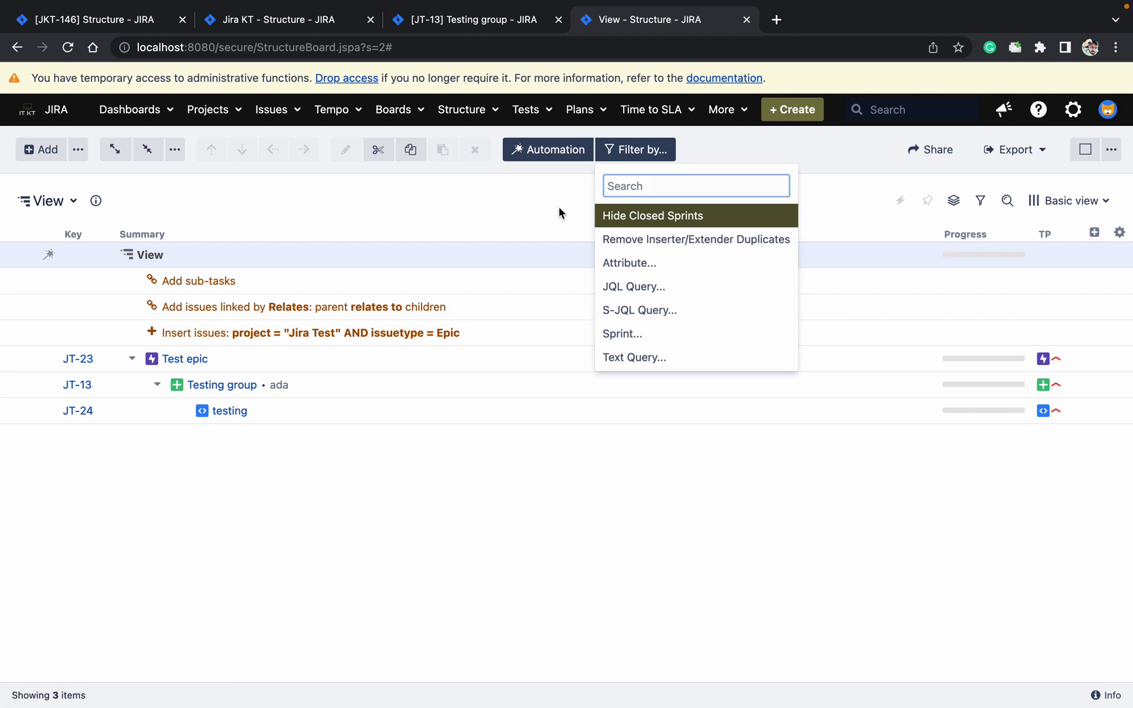
mouse_move(610, 159)
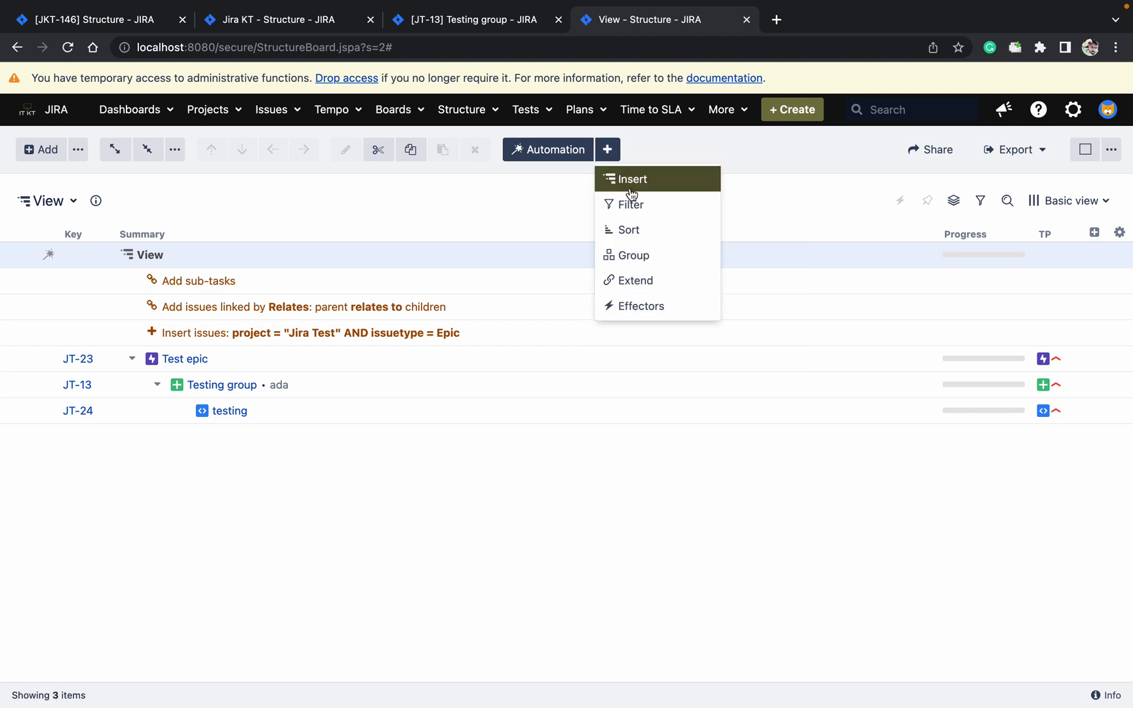
click(626, 230)
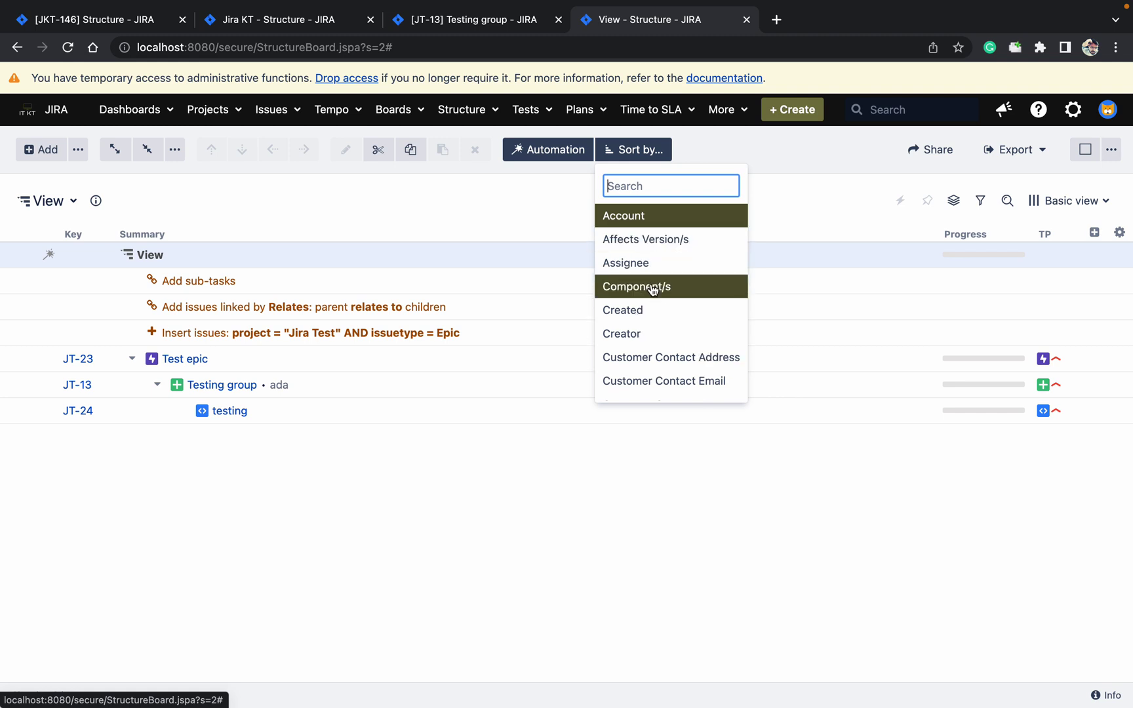
click(568, 234)
click(610, 150)
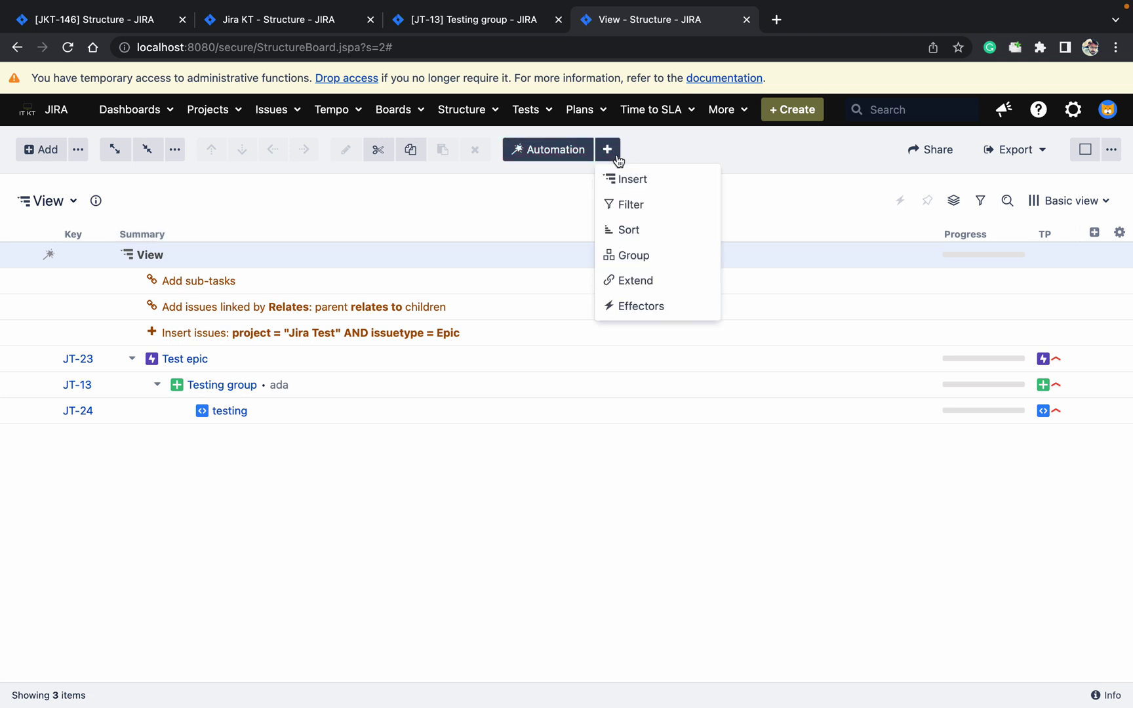
click(648, 256)
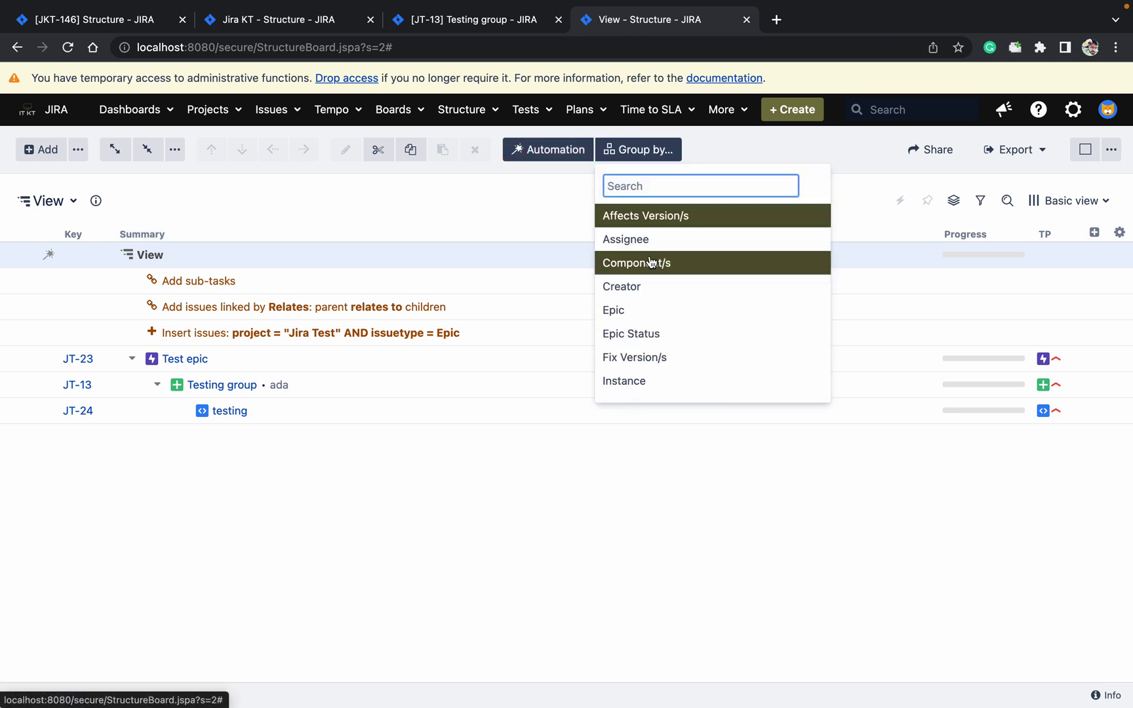
click(524, 220)
Step: Change the issue type in the insert generator's JQL query to Request and apply it
click(441, 331)
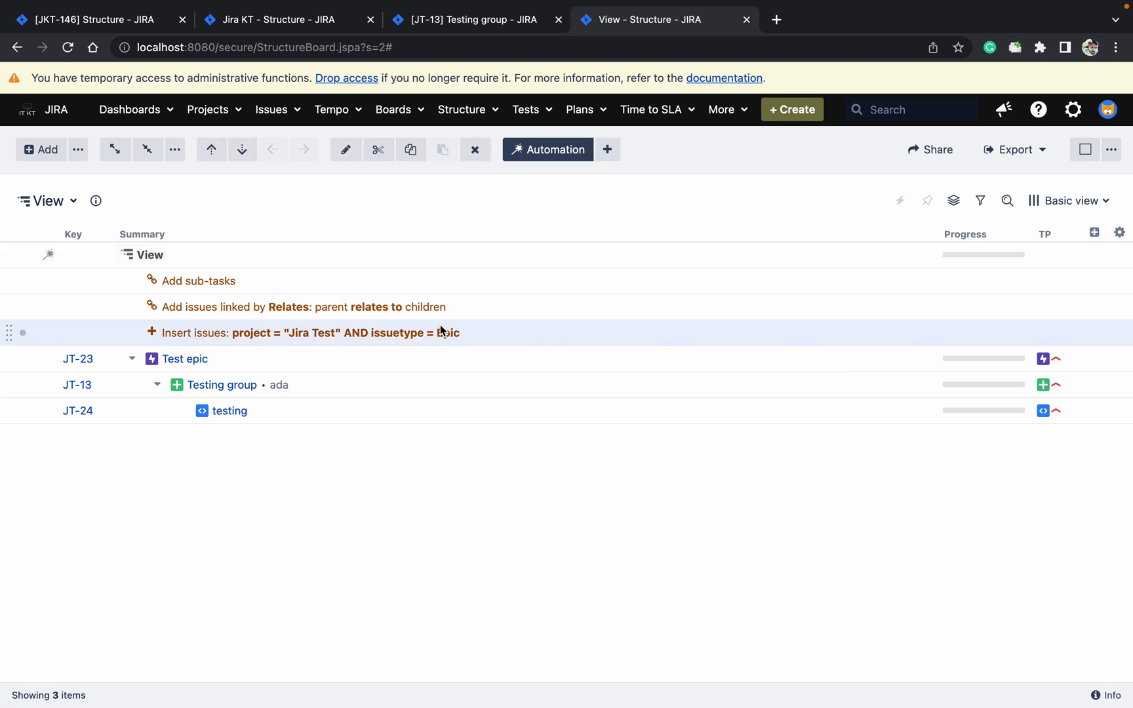
double_click(426, 332)
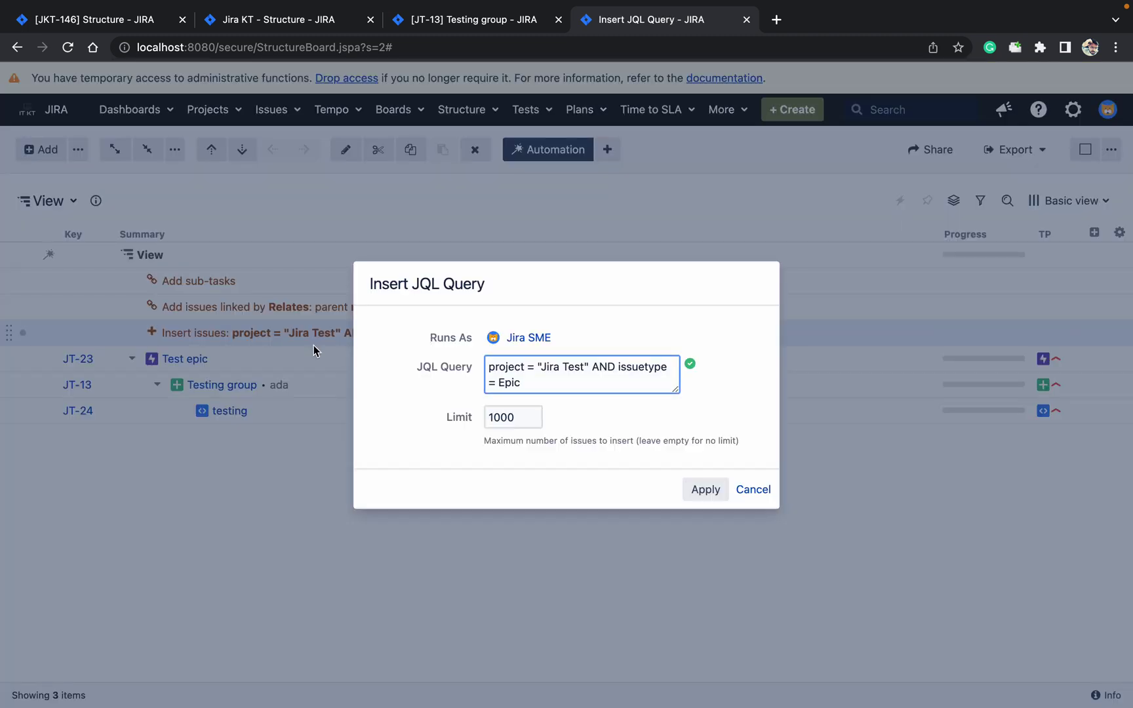
click(547, 386)
text(req)
key(Return)
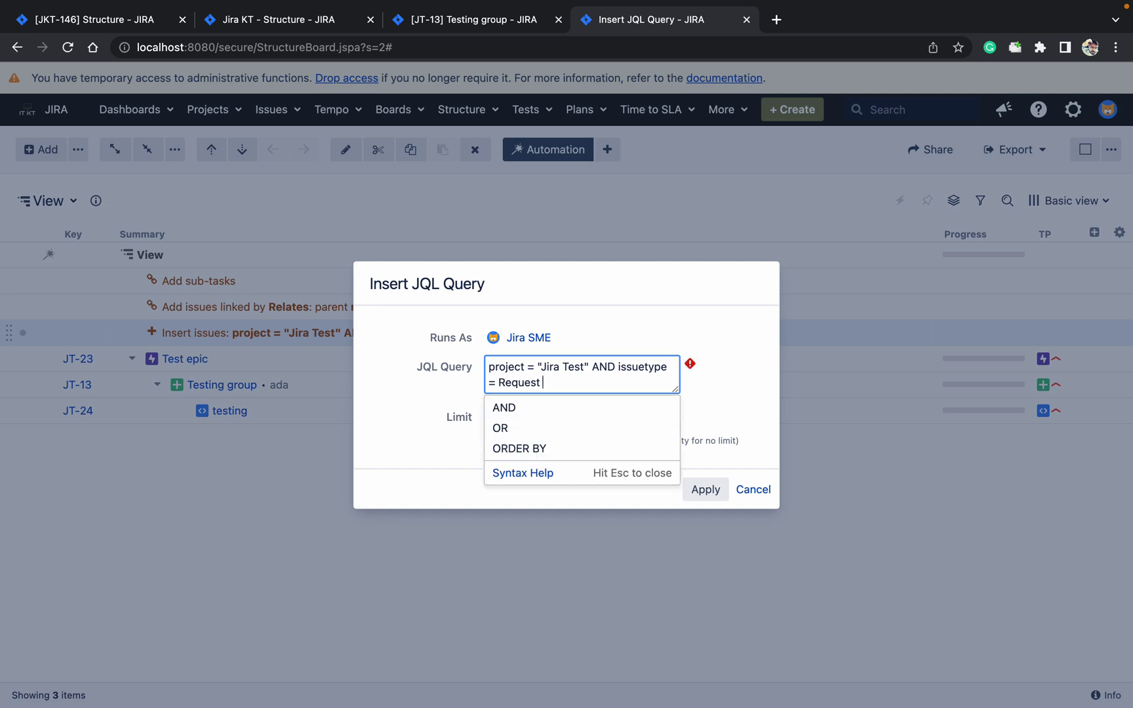
click(707, 494)
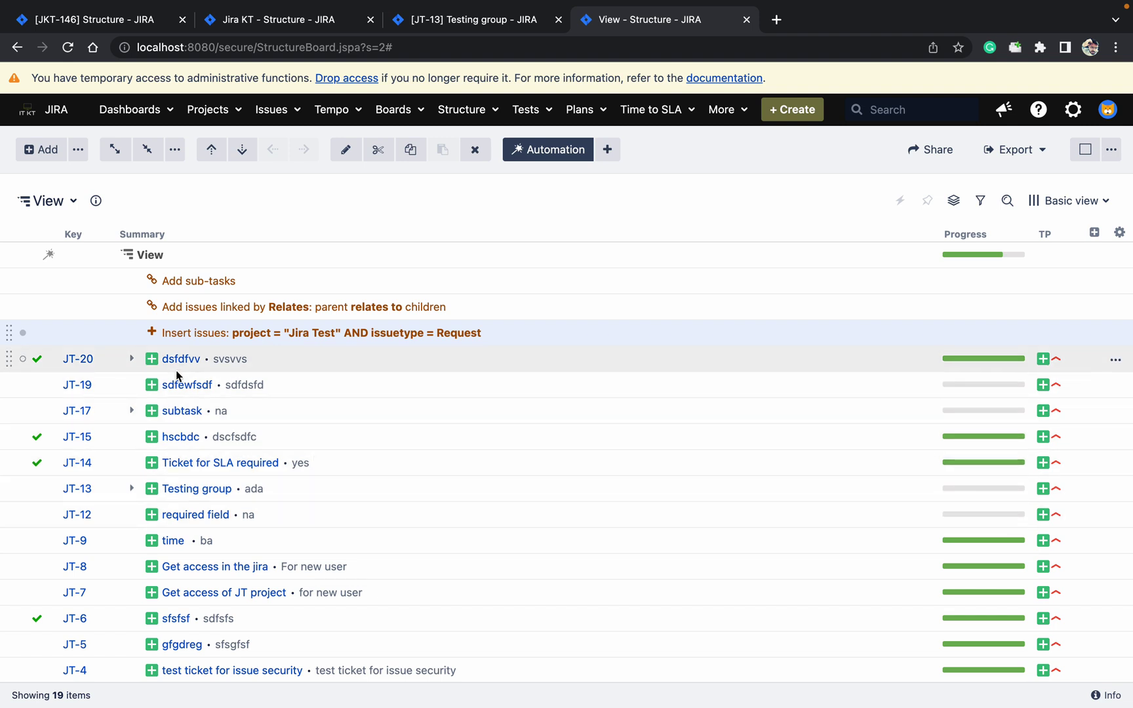
Step: Expand and collapse requests JT-20 and JT-17 to check for nested issues
click(131, 363)
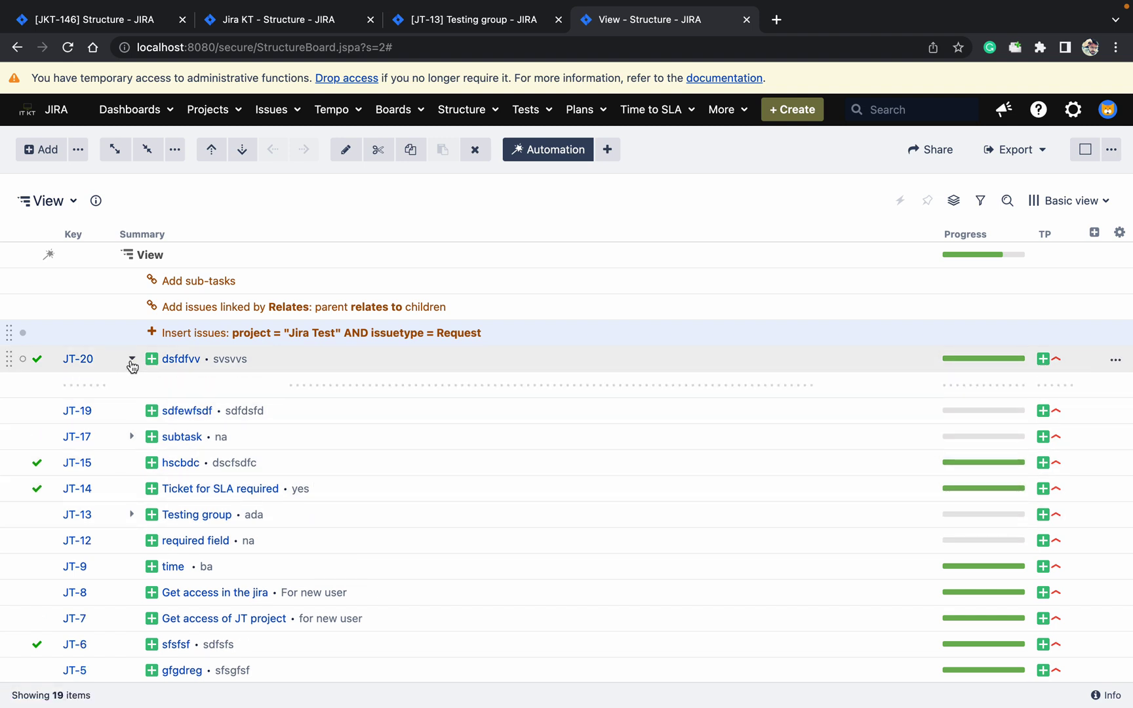
click(130, 363)
click(132, 410)
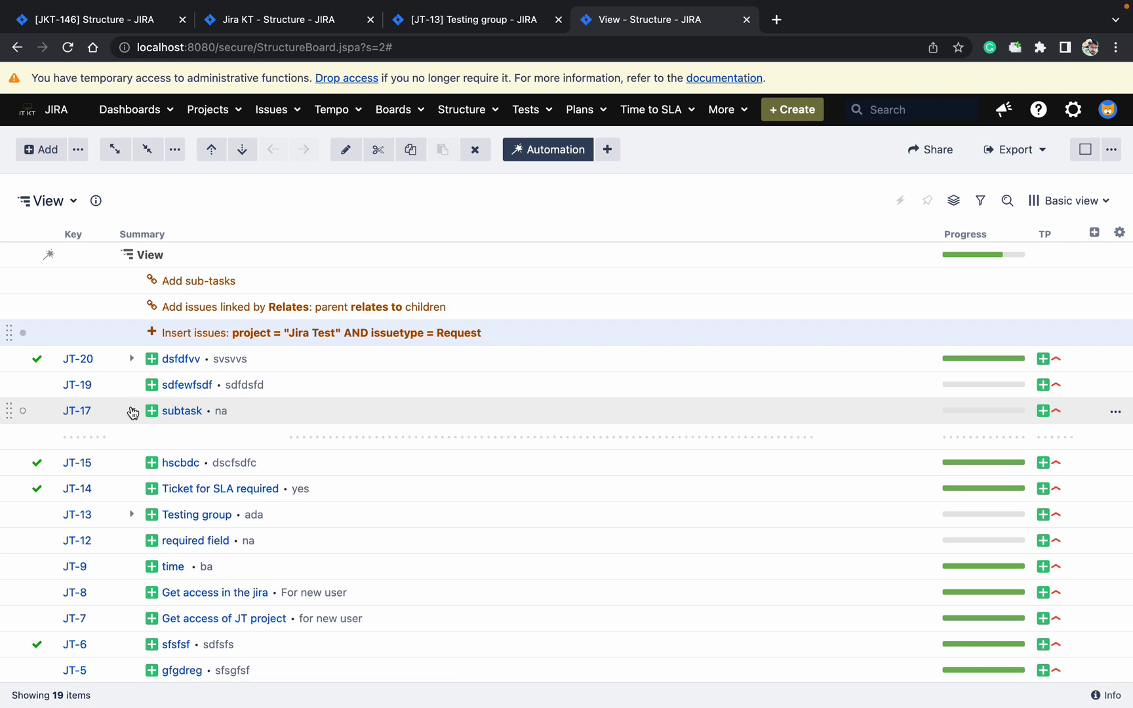
click(132, 410)
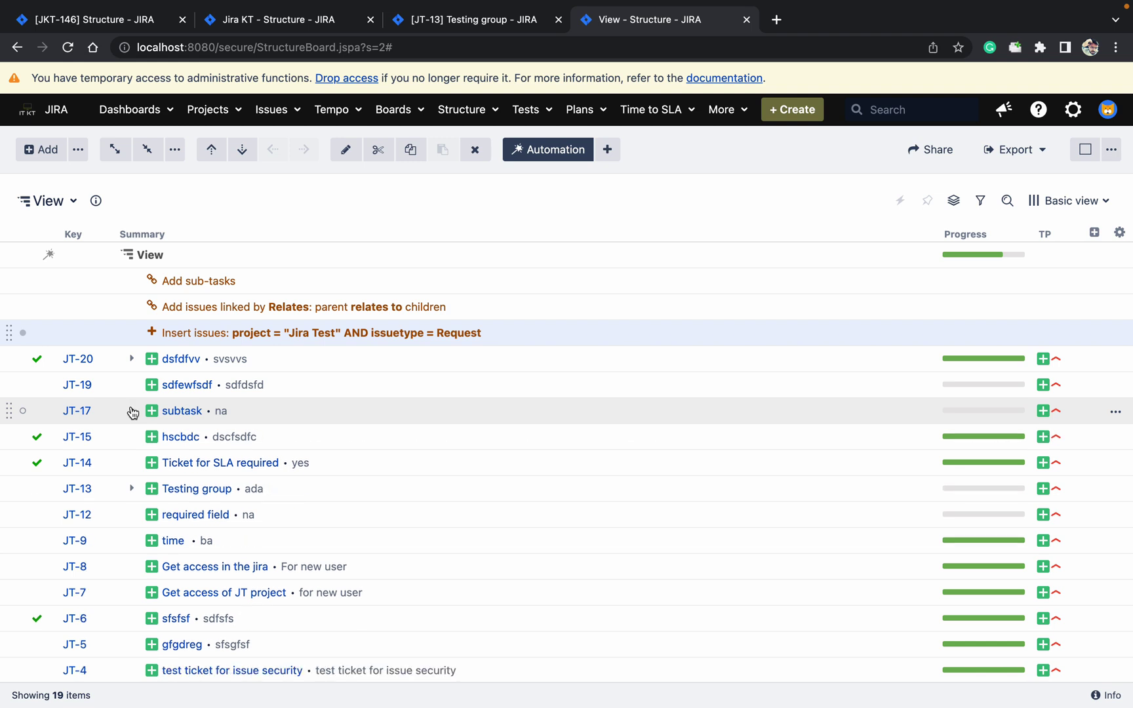
Step: Open the requests JT-15 and JT-14 in separate new browser tabs
right_click(179, 437)
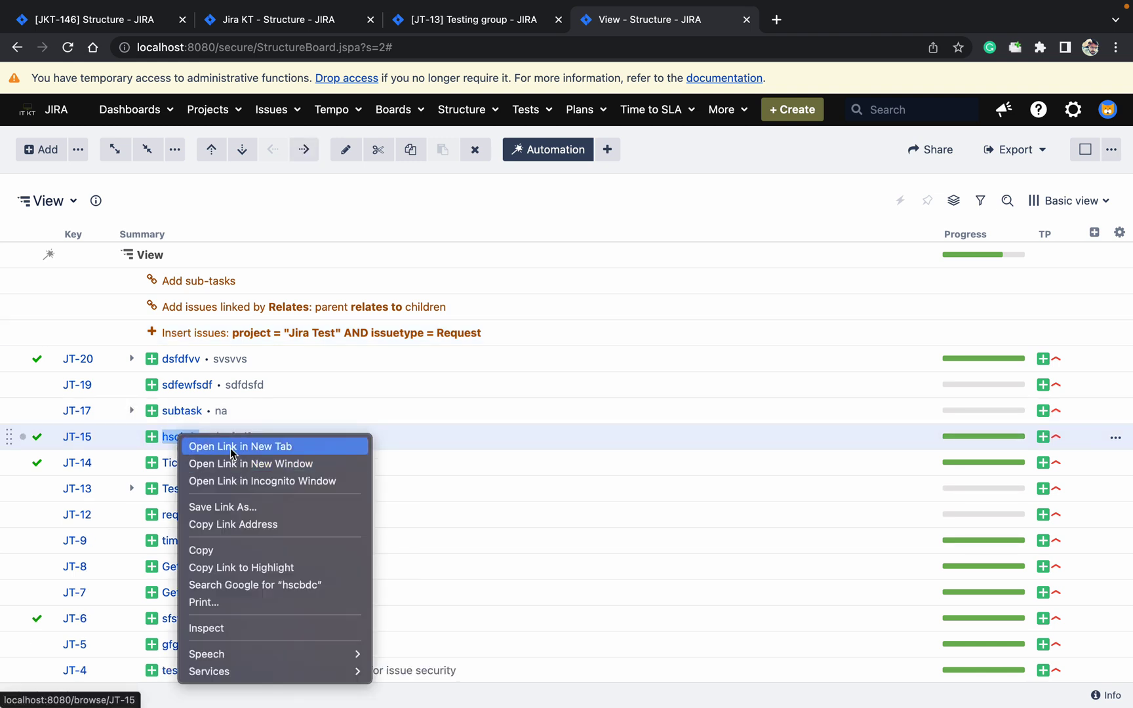
click(216, 446)
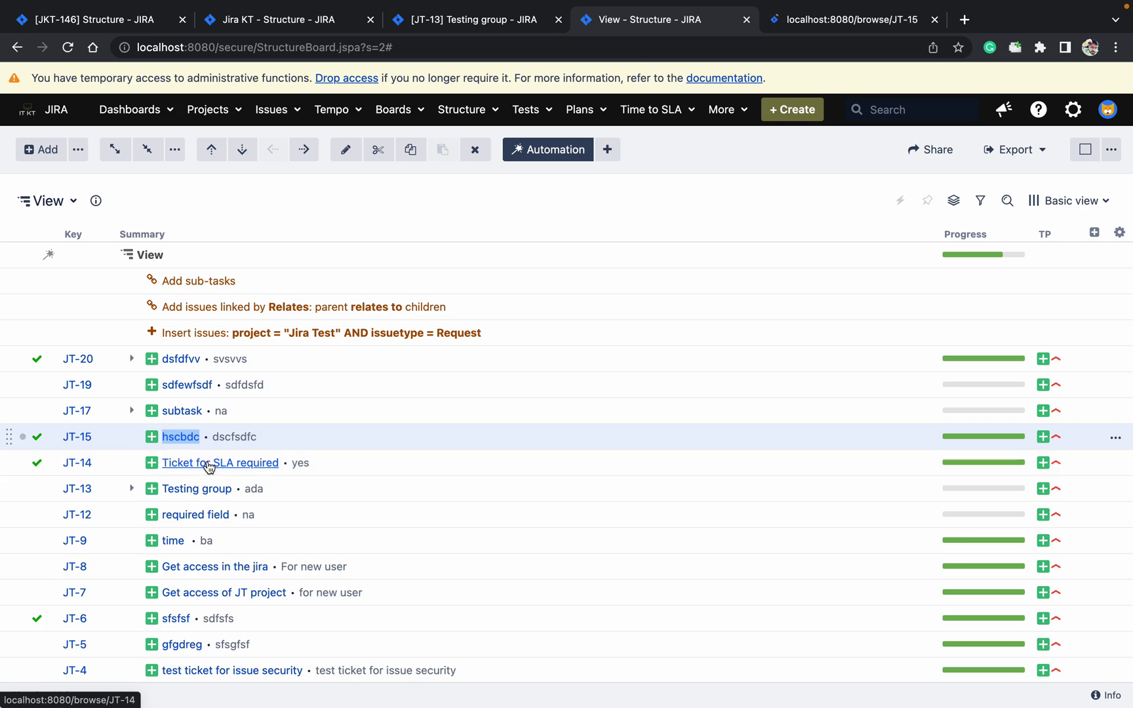
super+click(209, 465)
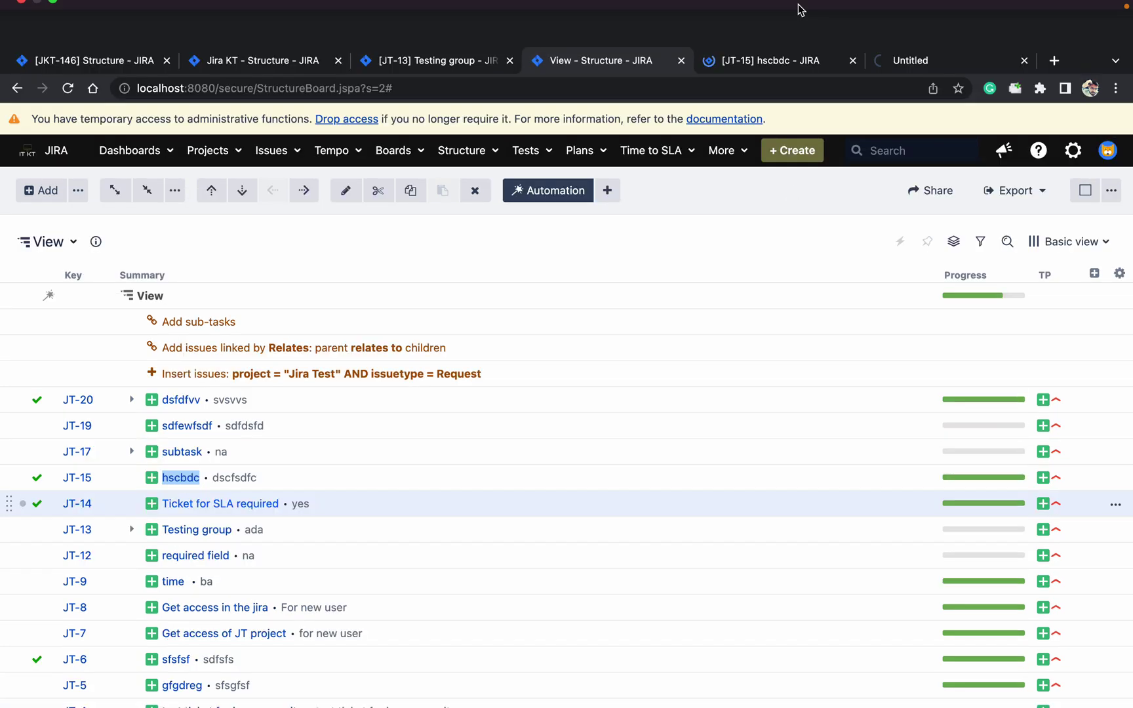
Step: Set the assignee of issue JT-15 to Jira KT and save the change
click(791, 63)
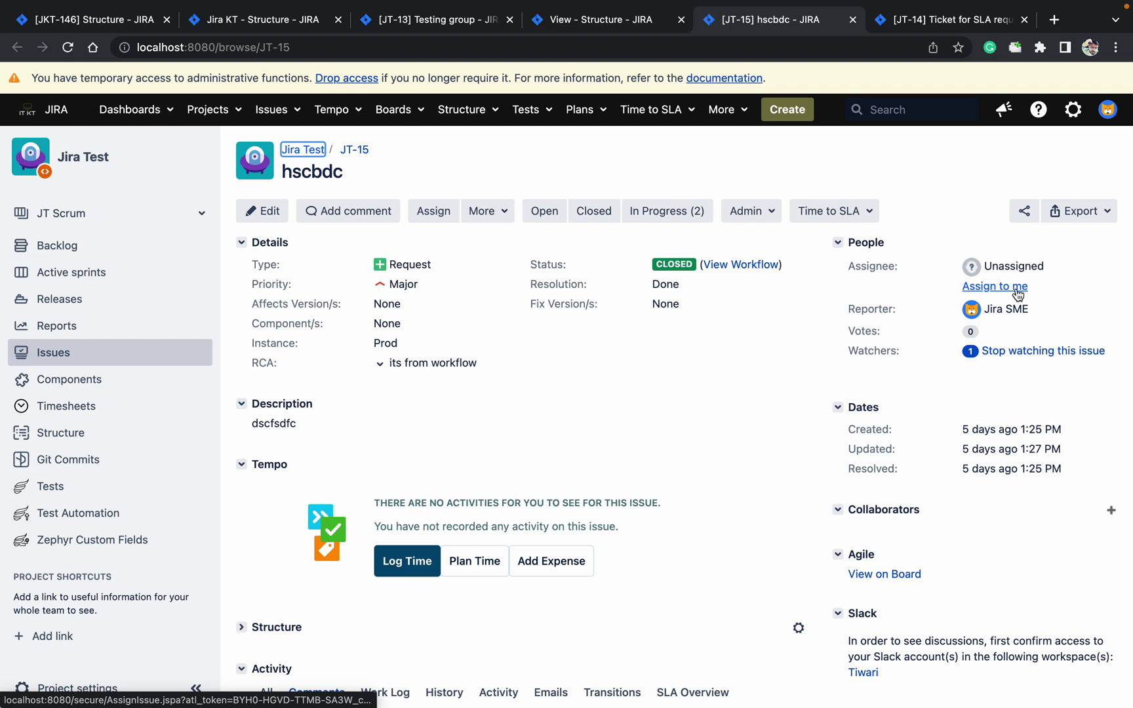
click(1056, 266)
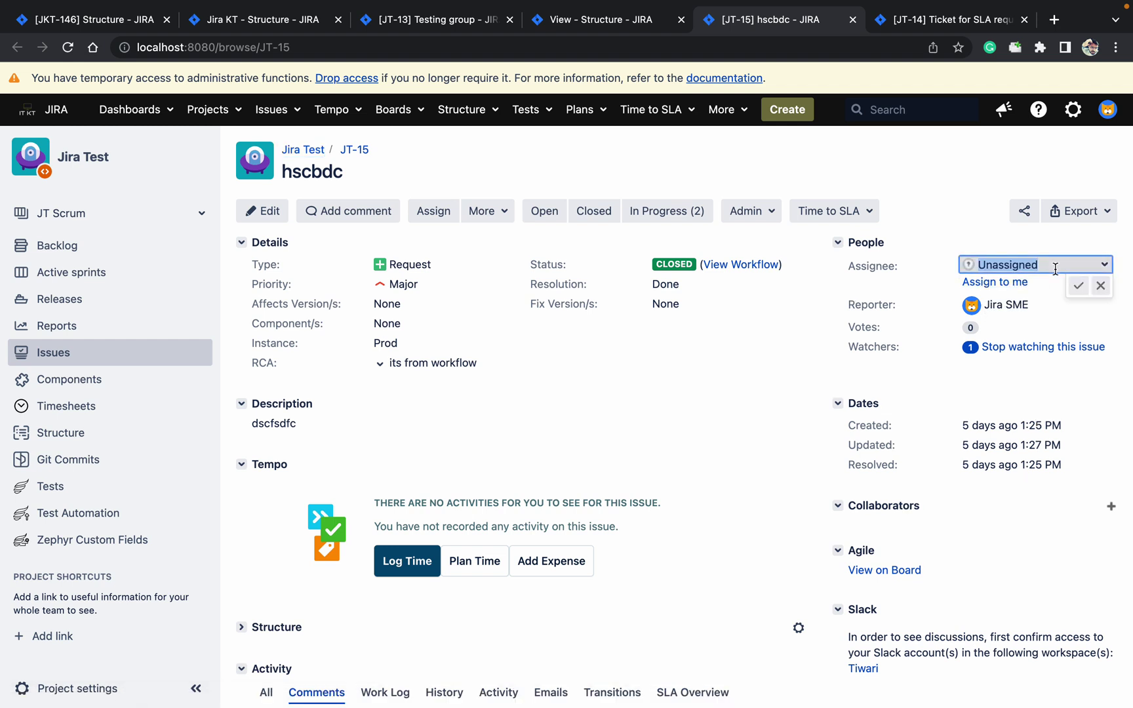
text(jira)
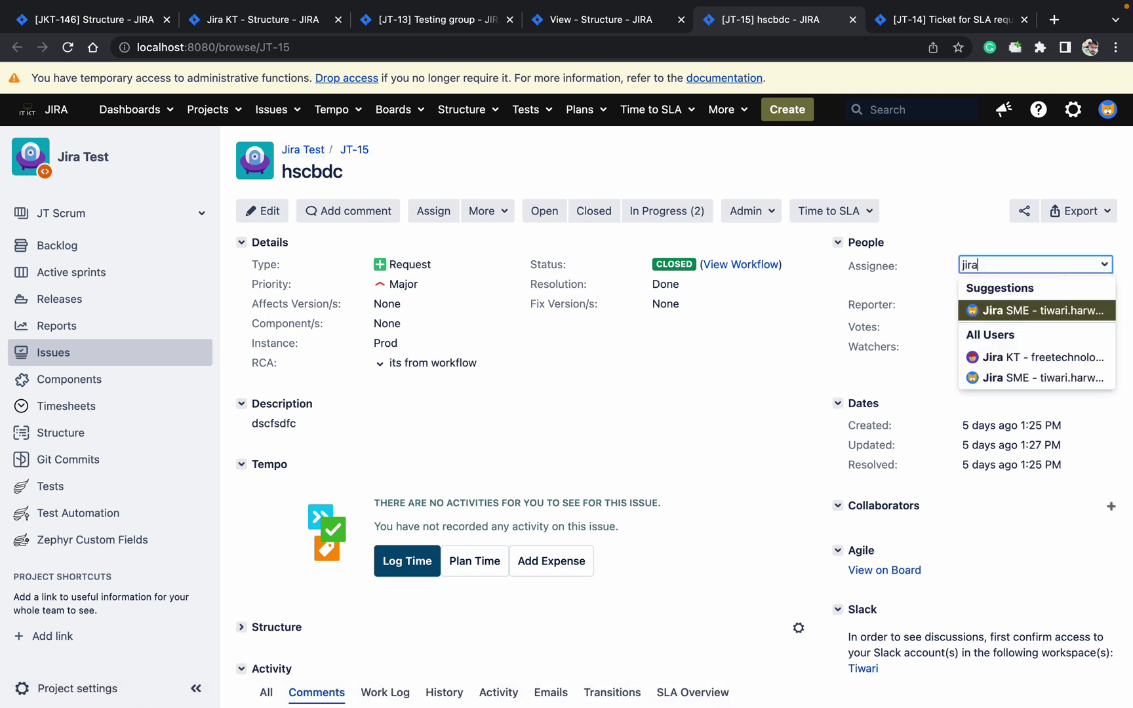
click(1081, 357)
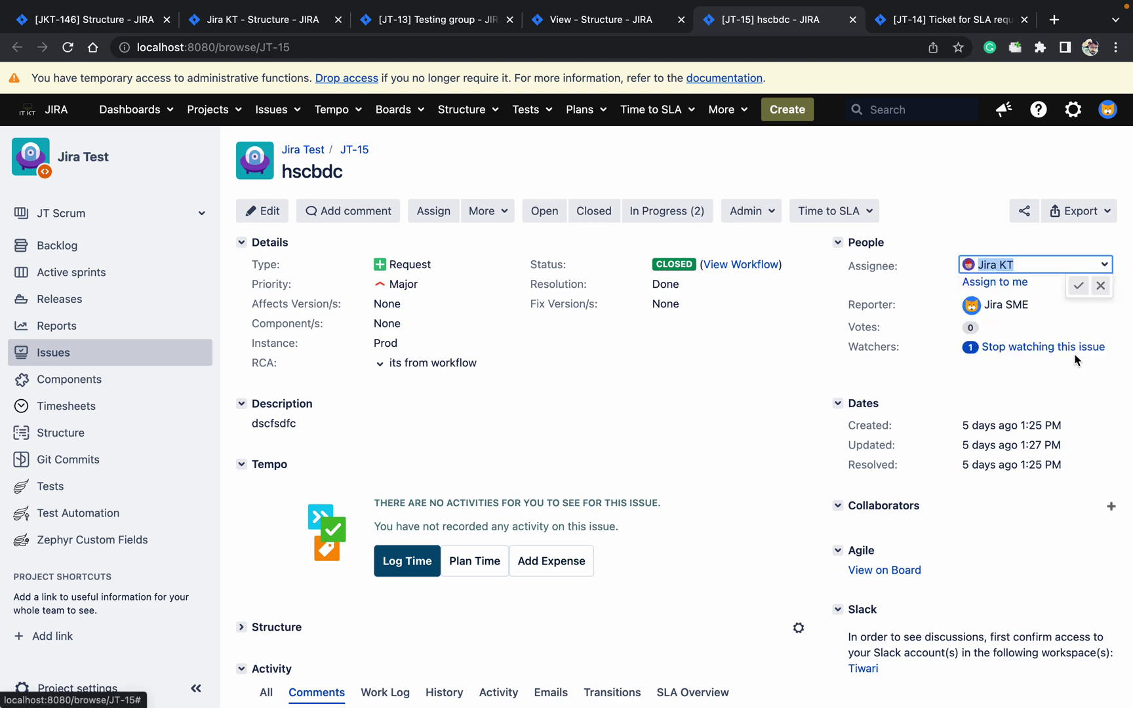
click(1079, 286)
Step: Set the assignee of issue JT-14, Ticket for SLA required, to Jira KT
click(964, 21)
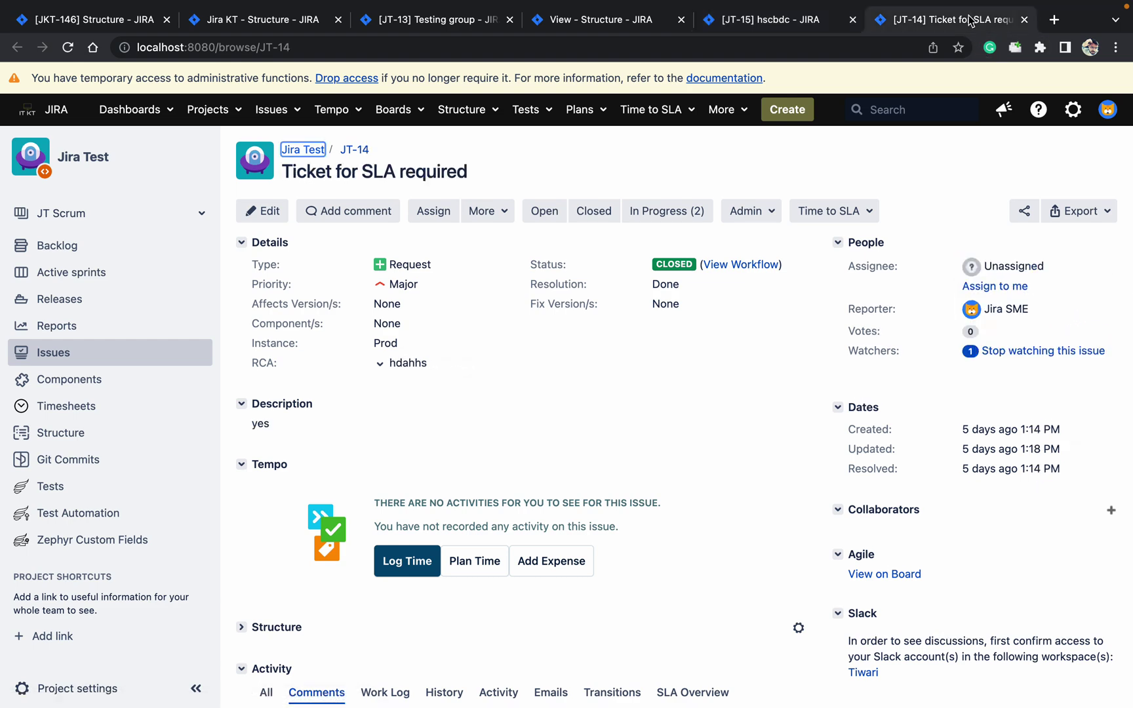
click(1059, 266)
text(jira)
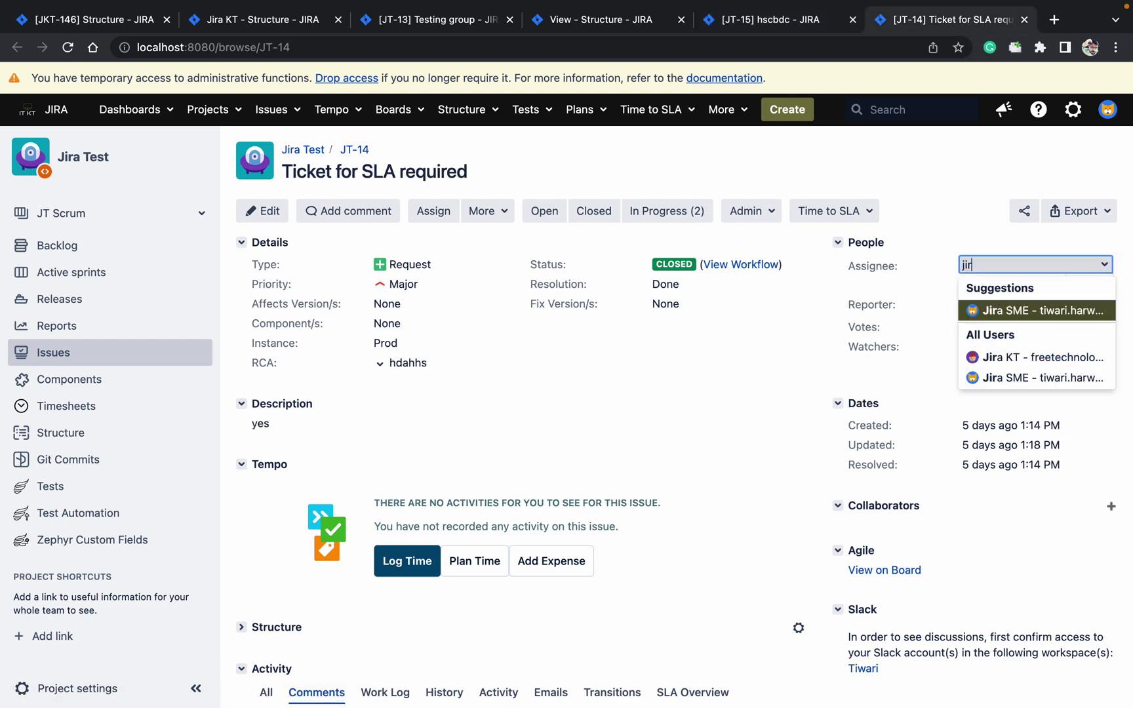
key(Down)
key(Down)
key(Up)
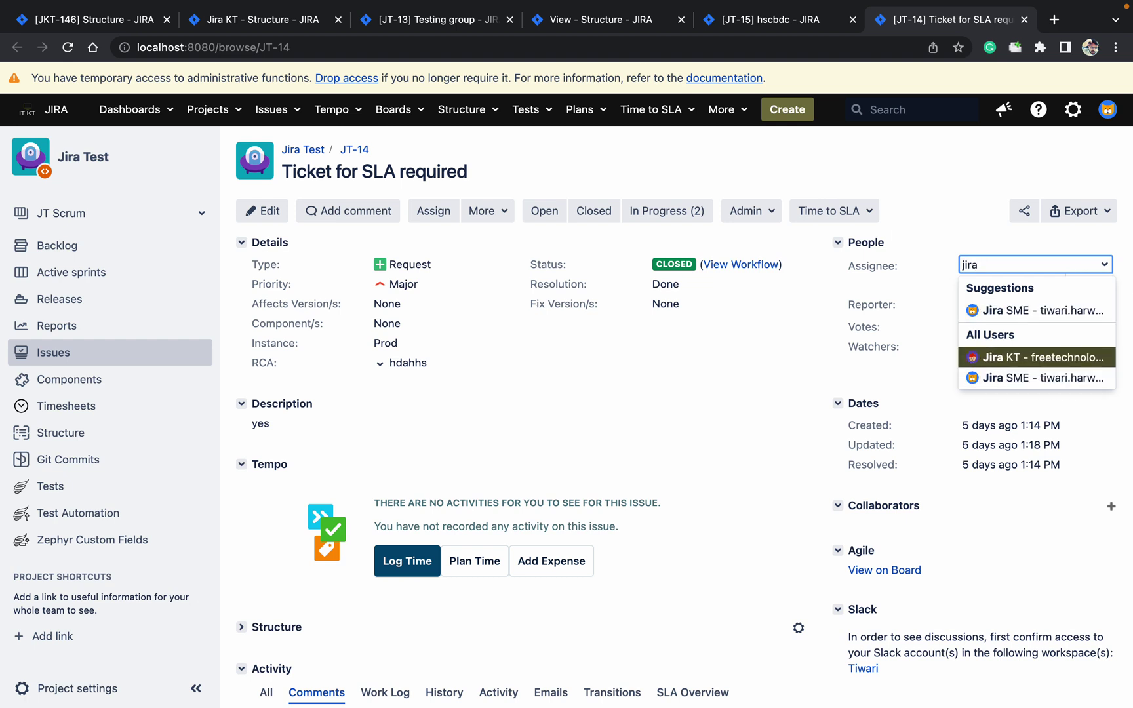
key(Return)
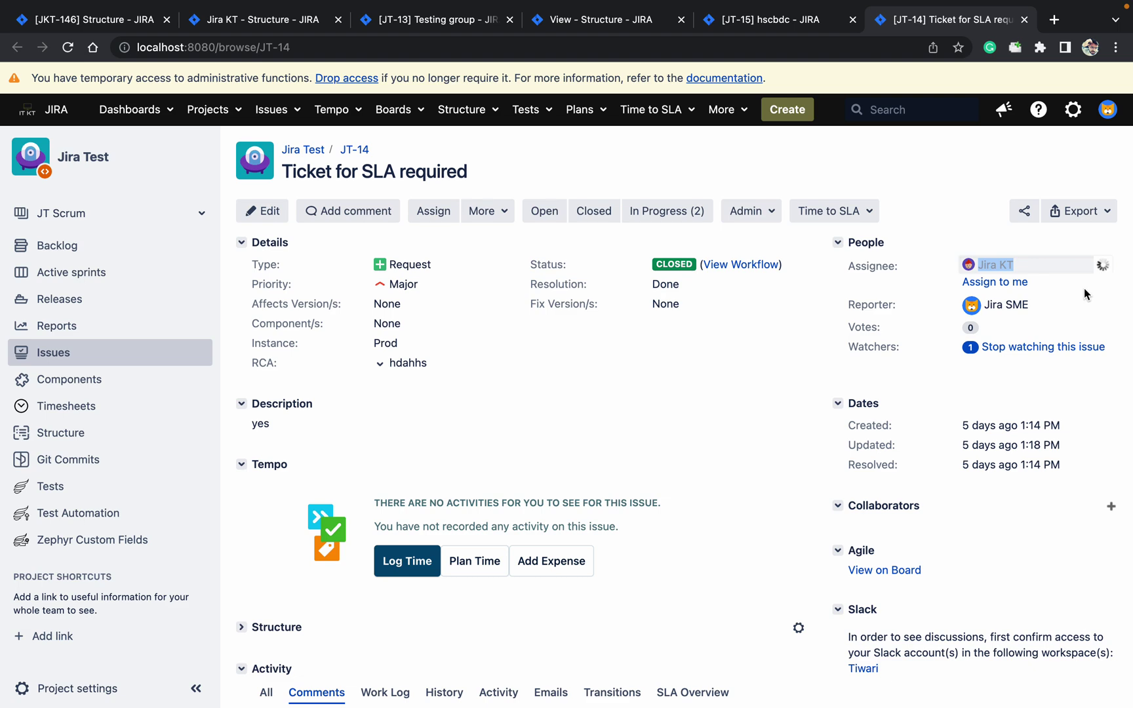
Step: Return to the View structure and add an automation generator that sorts its issues by Assignee
click(619, 30)
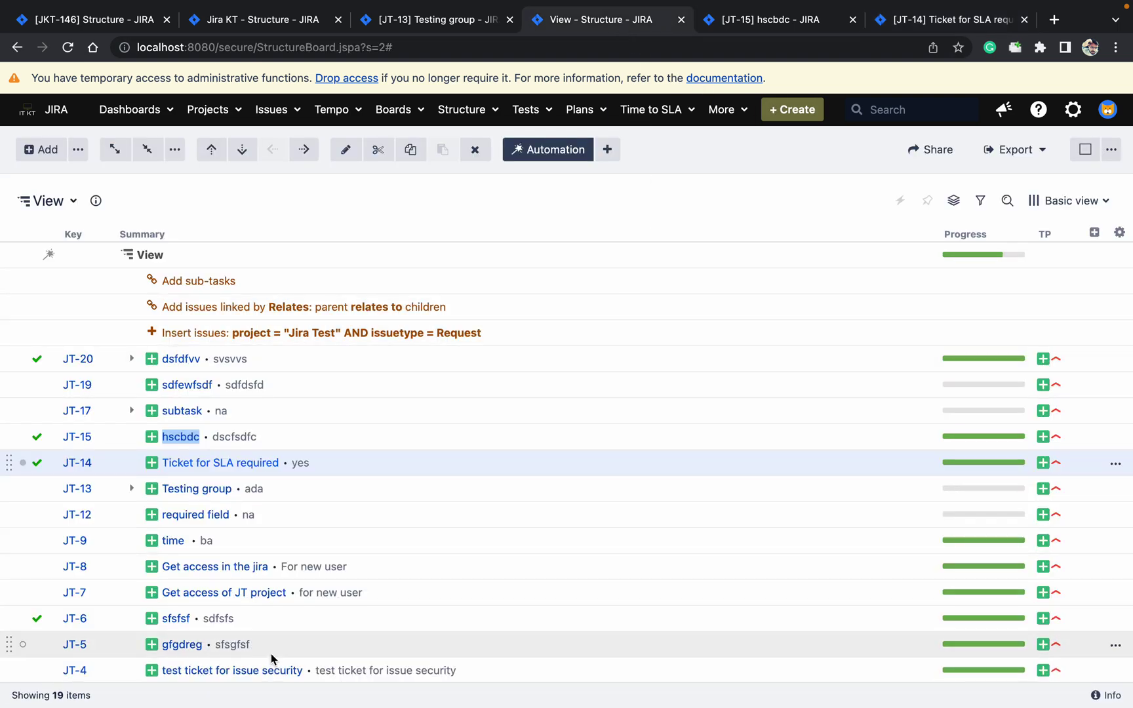
click(613, 153)
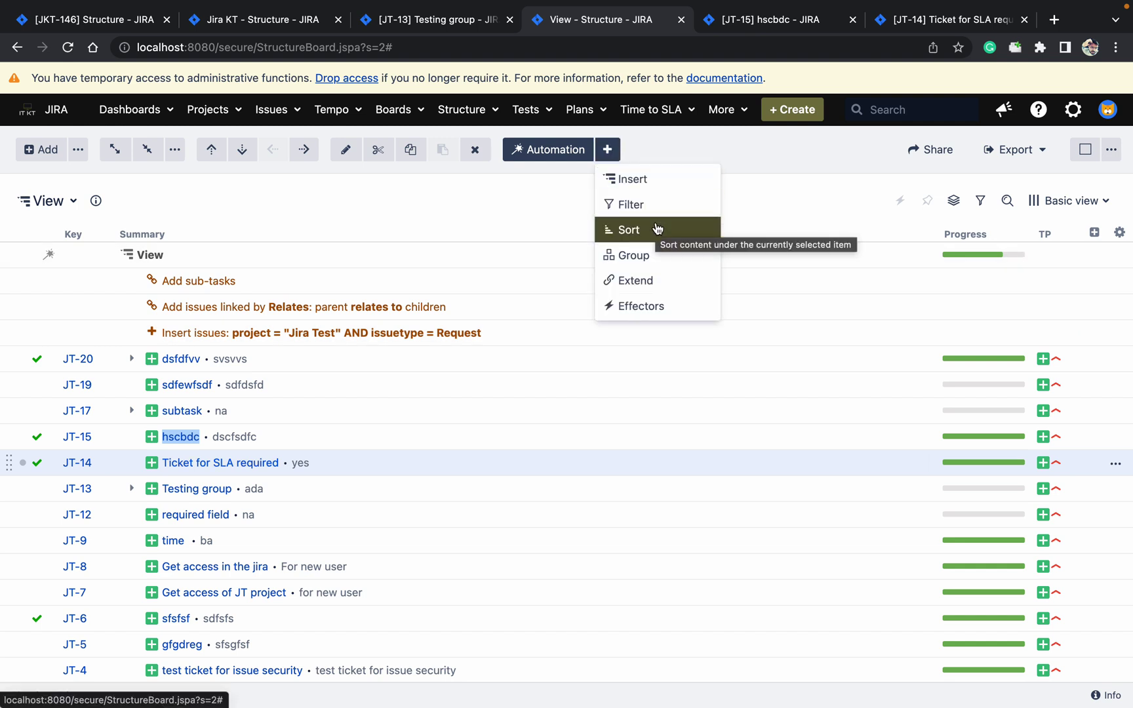
click(368, 247)
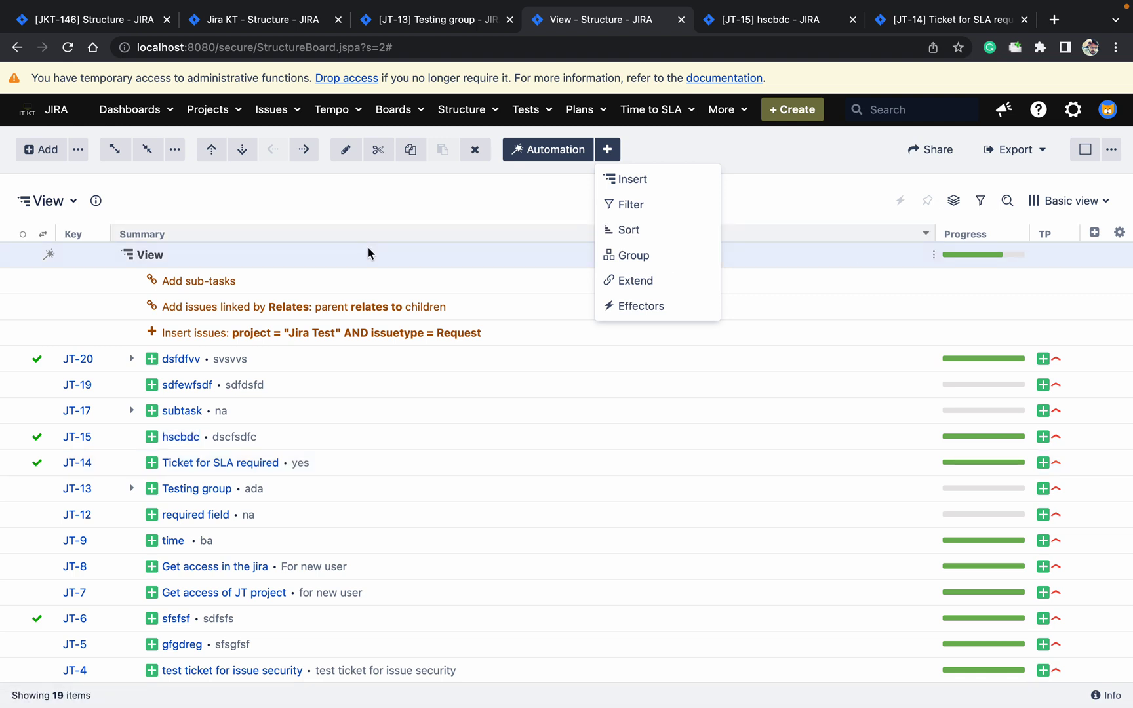
click(622, 152)
click(658, 229)
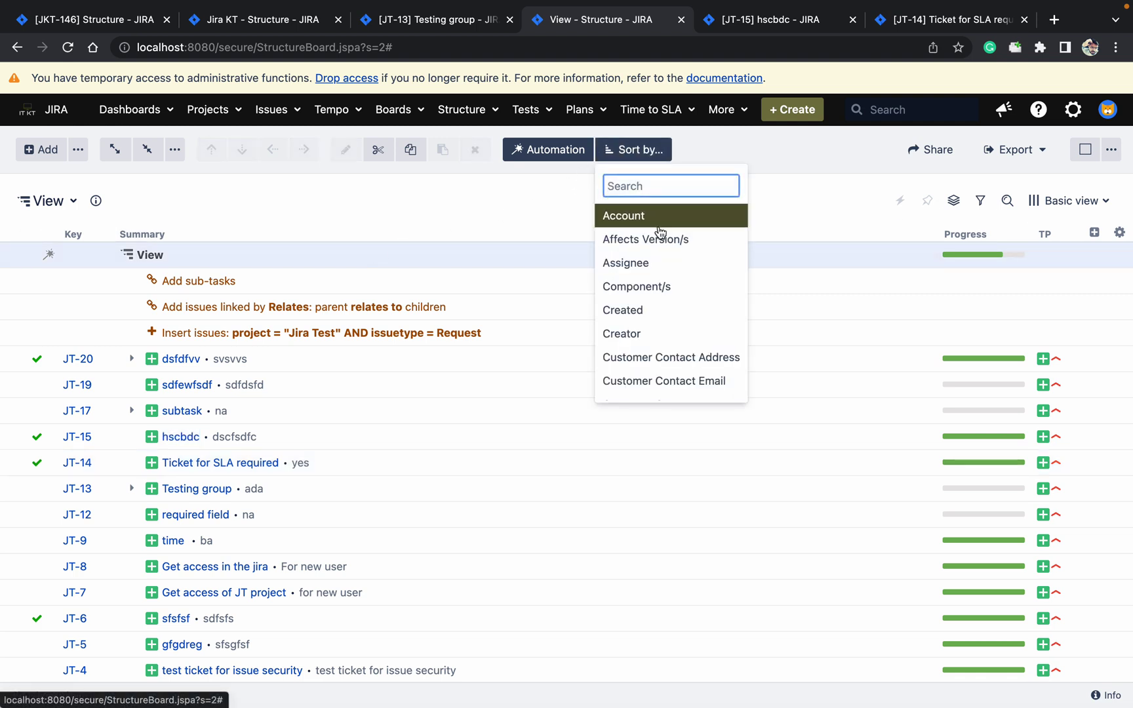
click(646, 262)
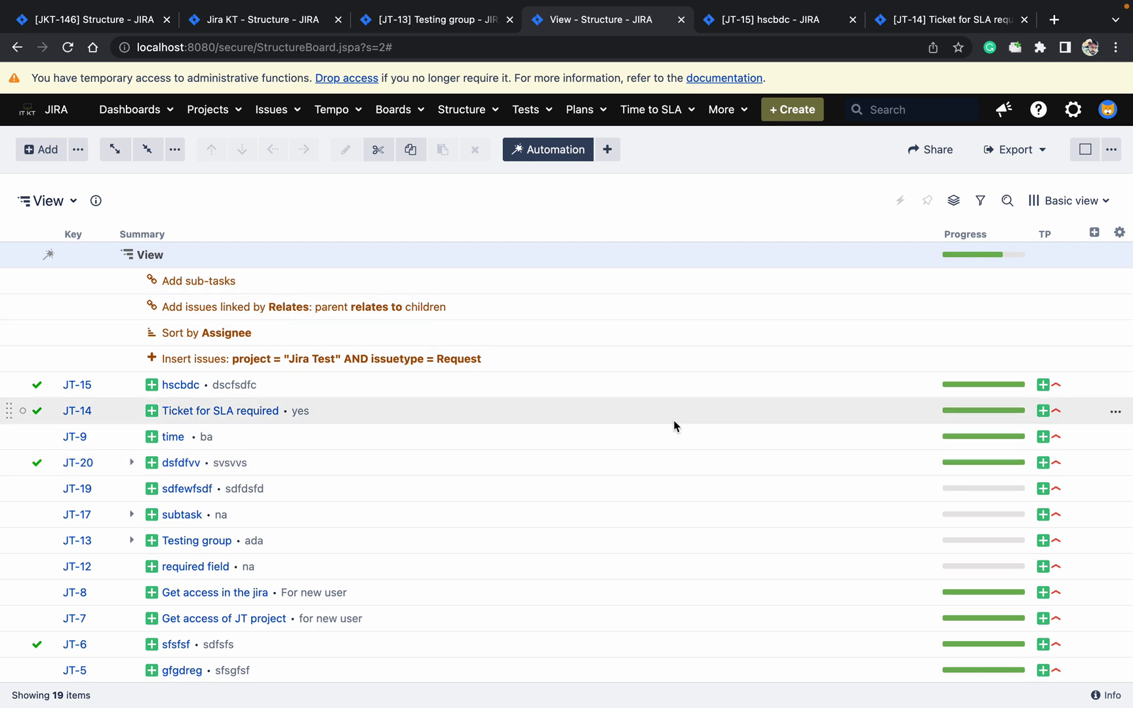
Step: Add an Assignee column to the View structure
click(1095, 233)
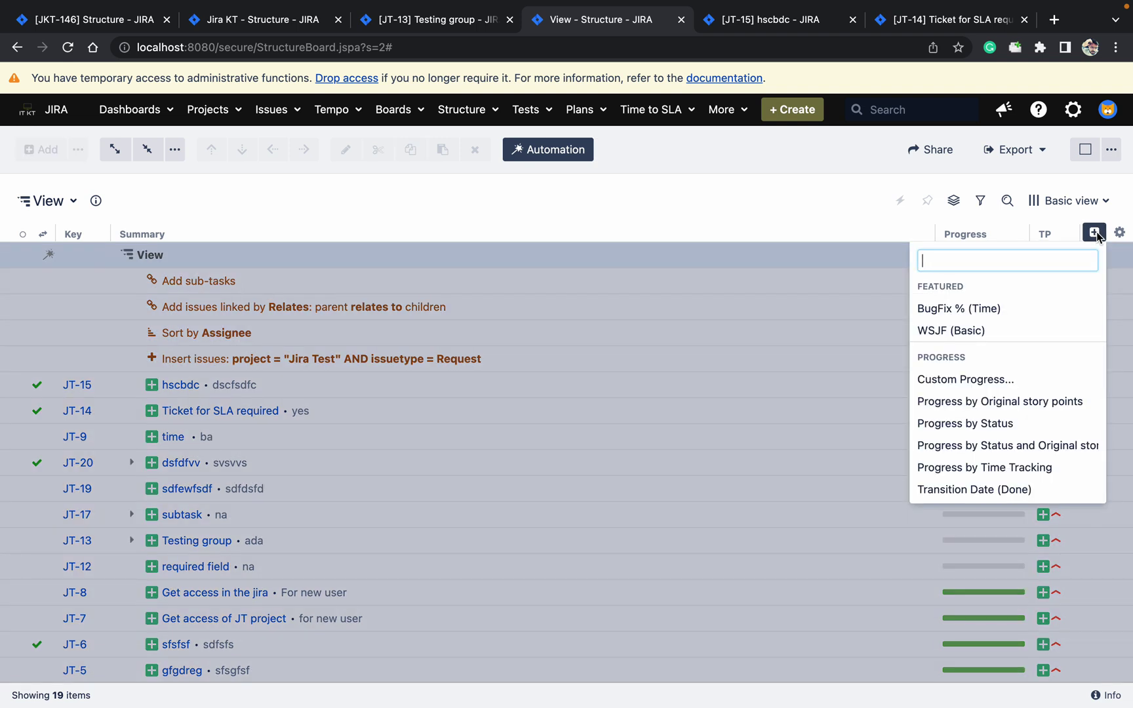
text(a)
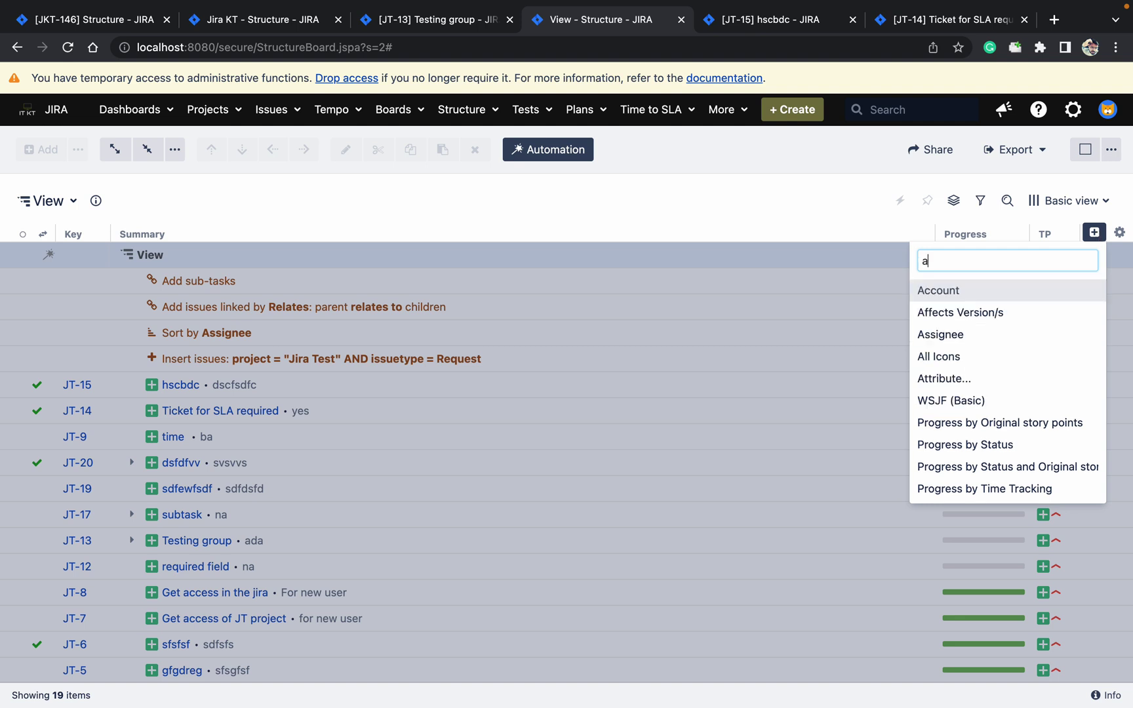
text(ss)
click(1085, 295)
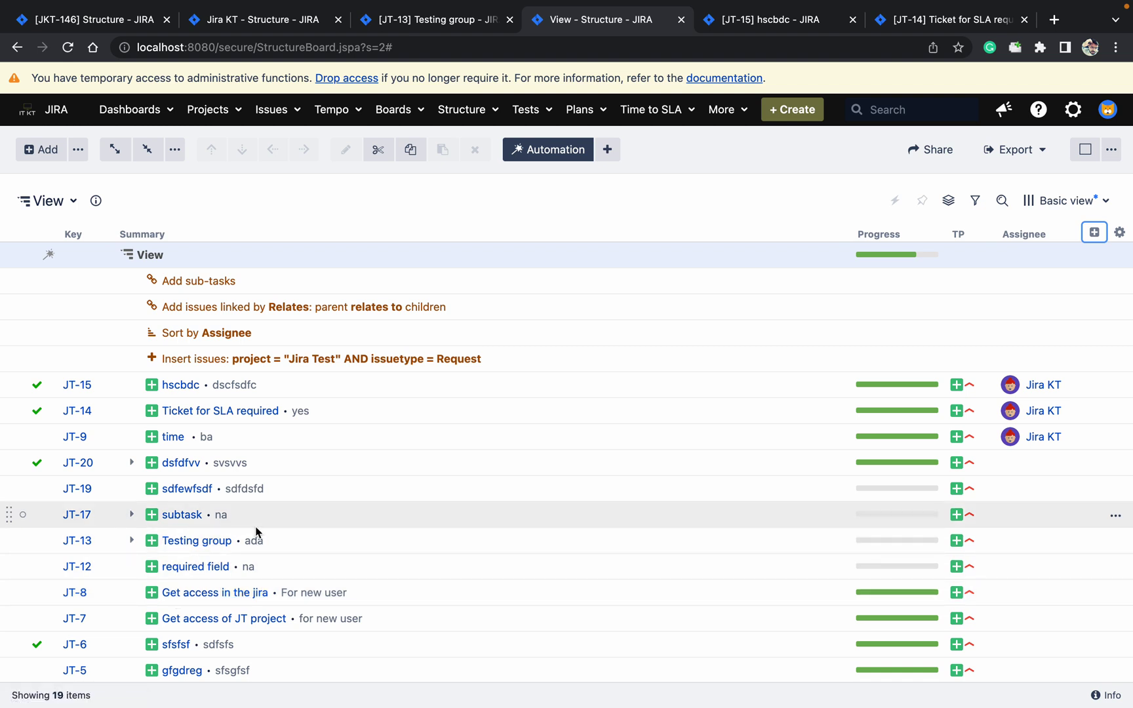
Step: Open requests JT-12 and JT-8 in new browser tabs to assign both to yourself, and hide the automation generators back in the View structure
super+click(218, 567)
super+click(266, 593)
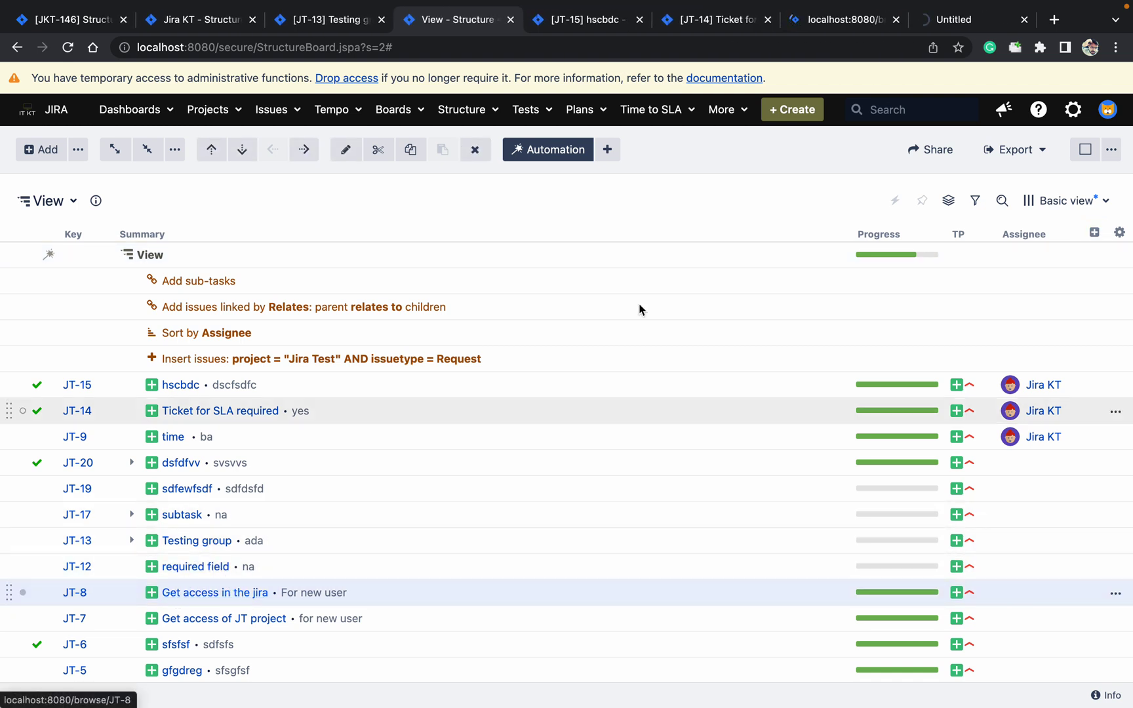
click(851, 25)
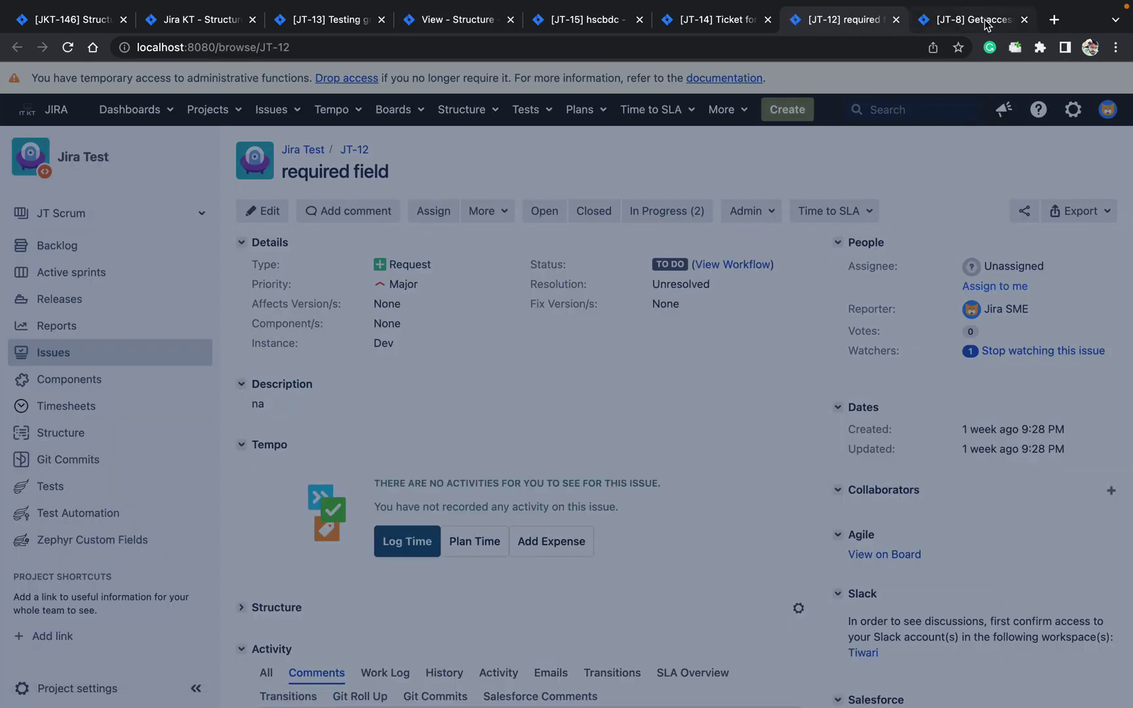
click(983, 21)
click(995, 286)
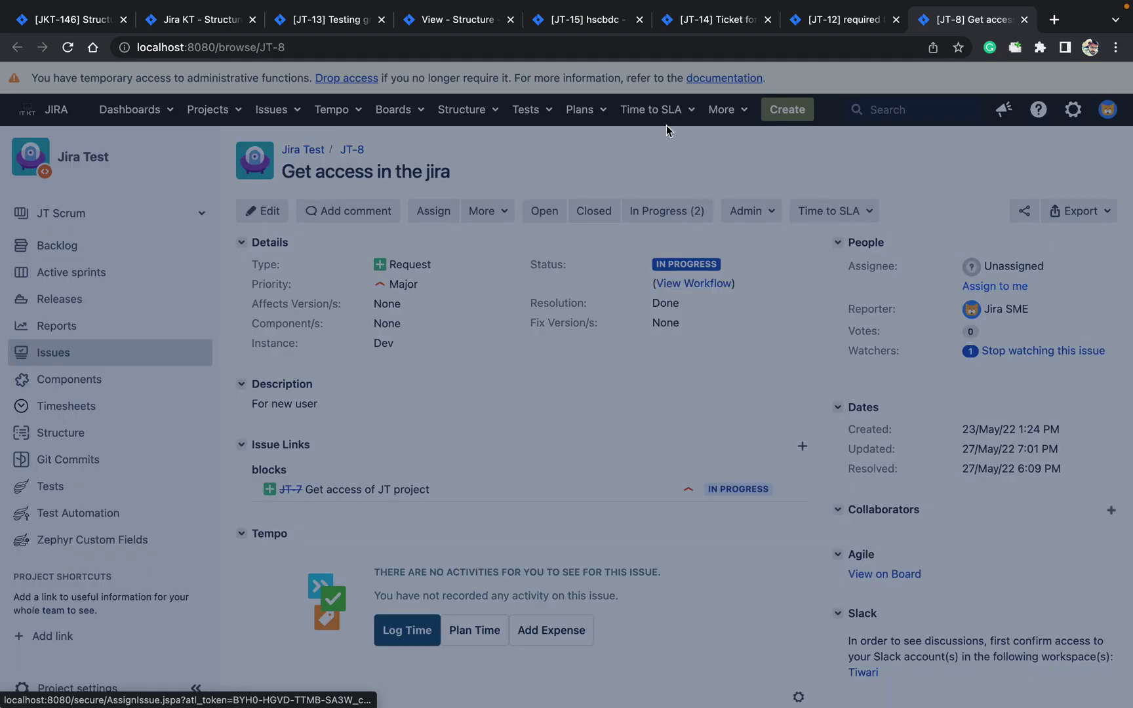
click(473, 20)
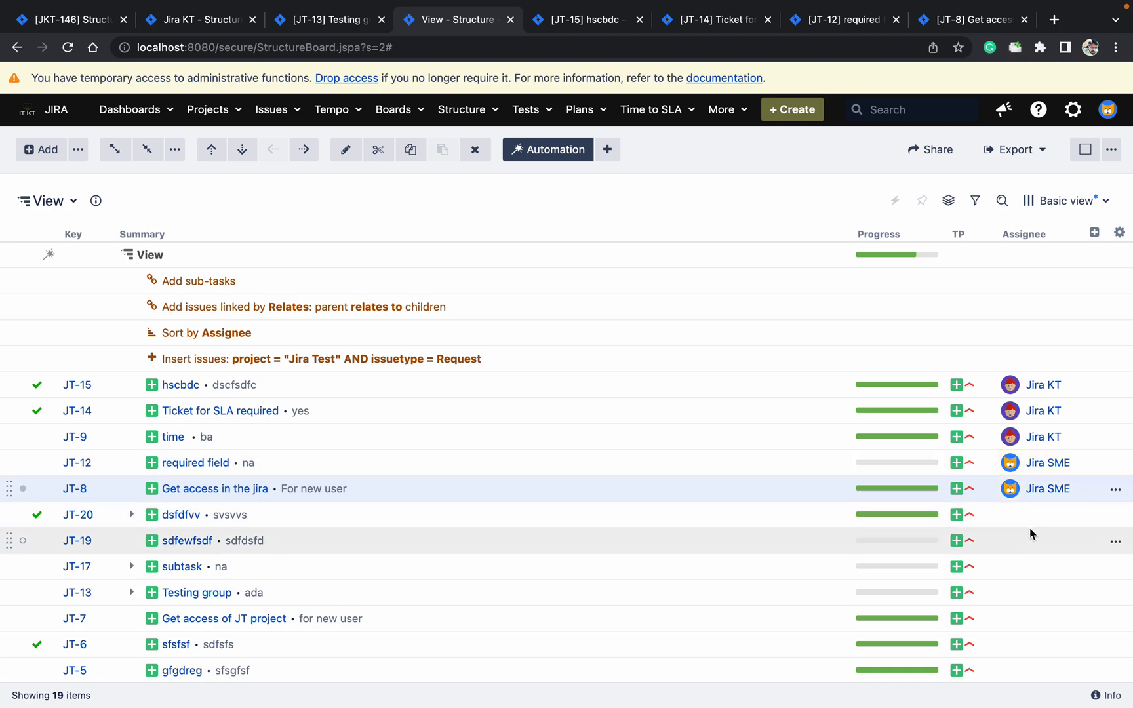
click(555, 158)
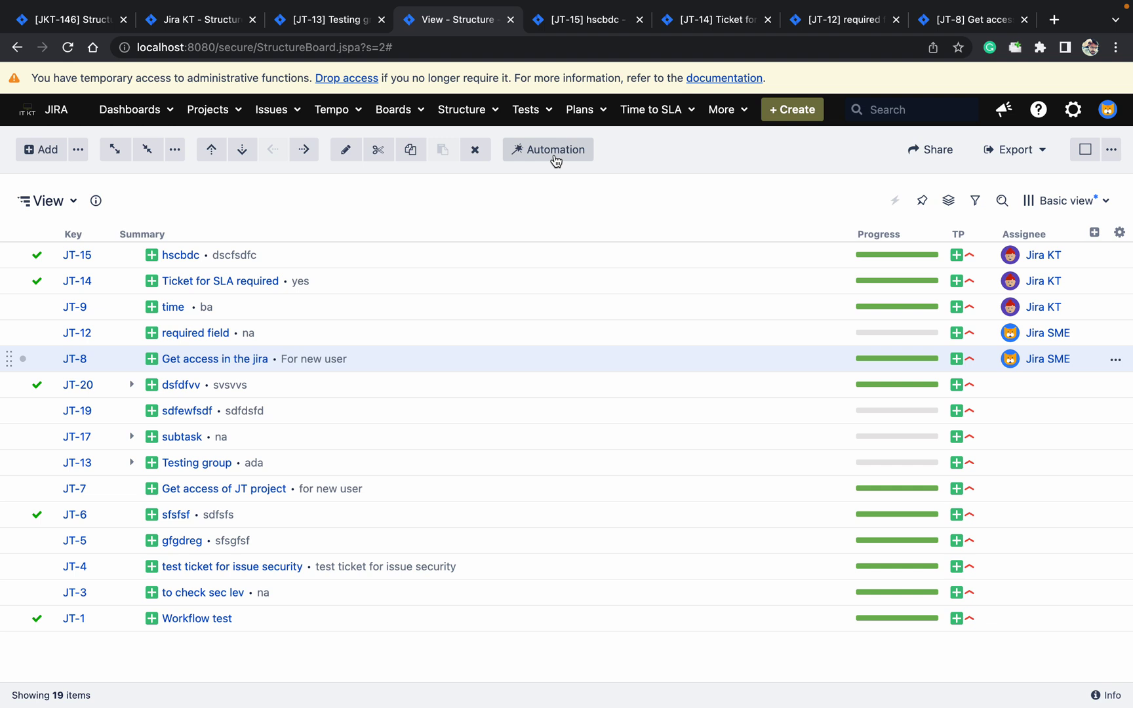
Step: Assign request JT-6 to yourself from a new browser tab and show the View structure's automation generators again
super+click(182, 521)
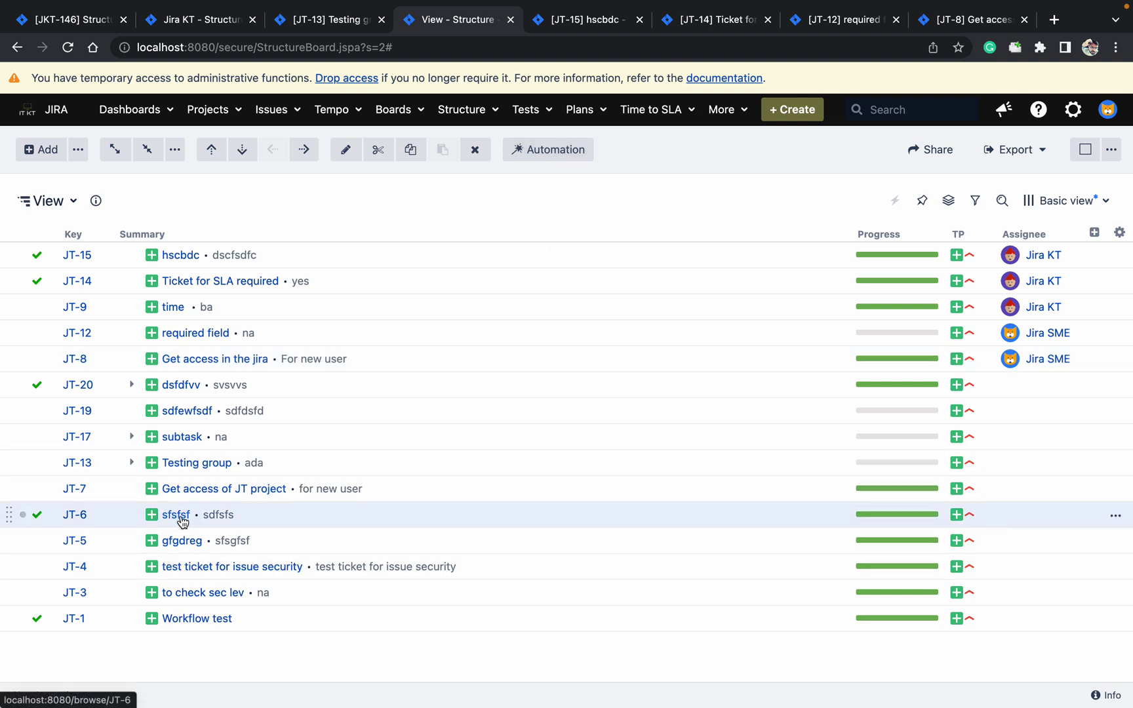
click(985, 25)
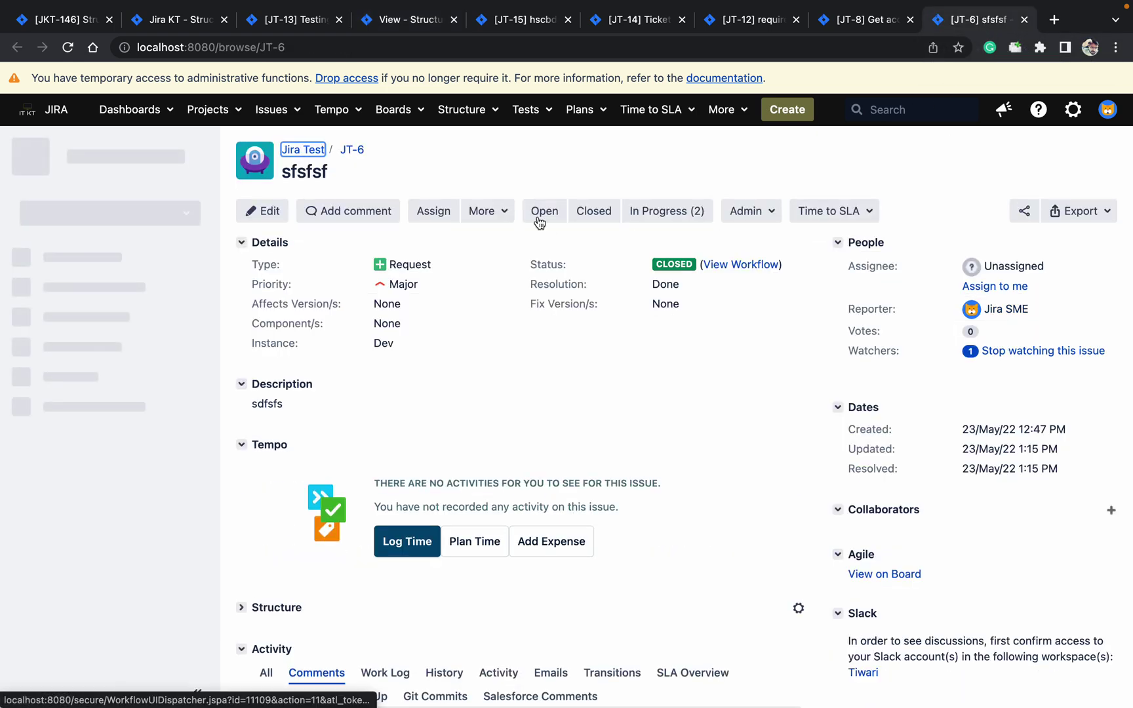
click(1009, 289)
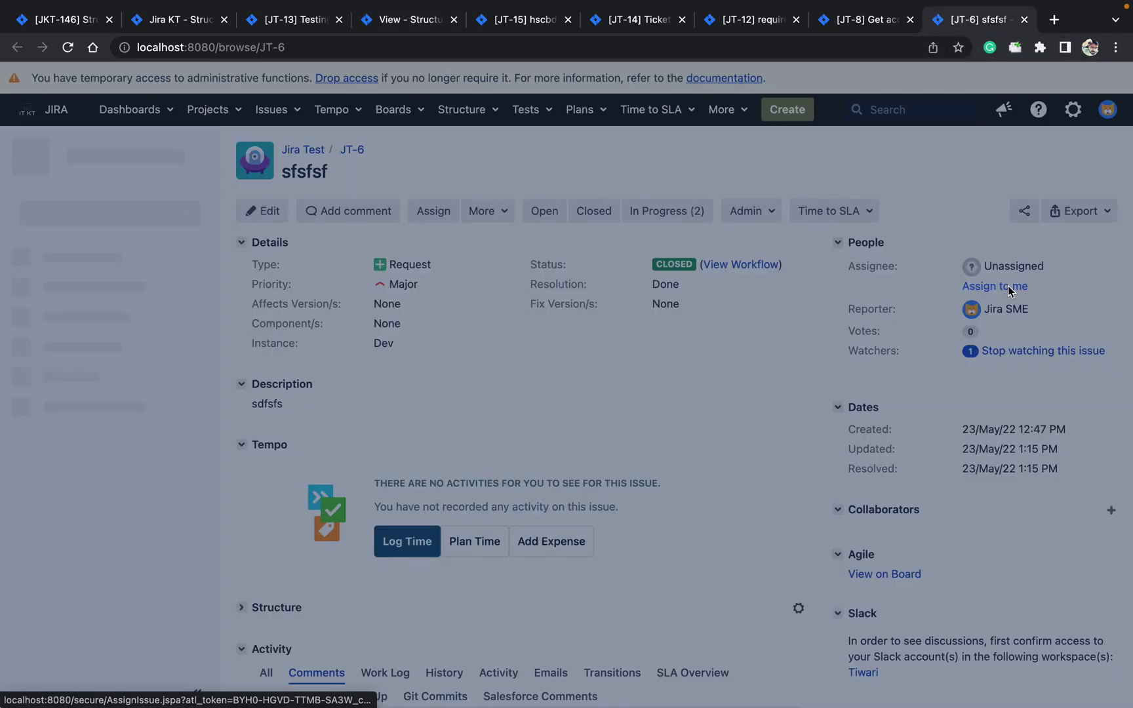
click(406, 29)
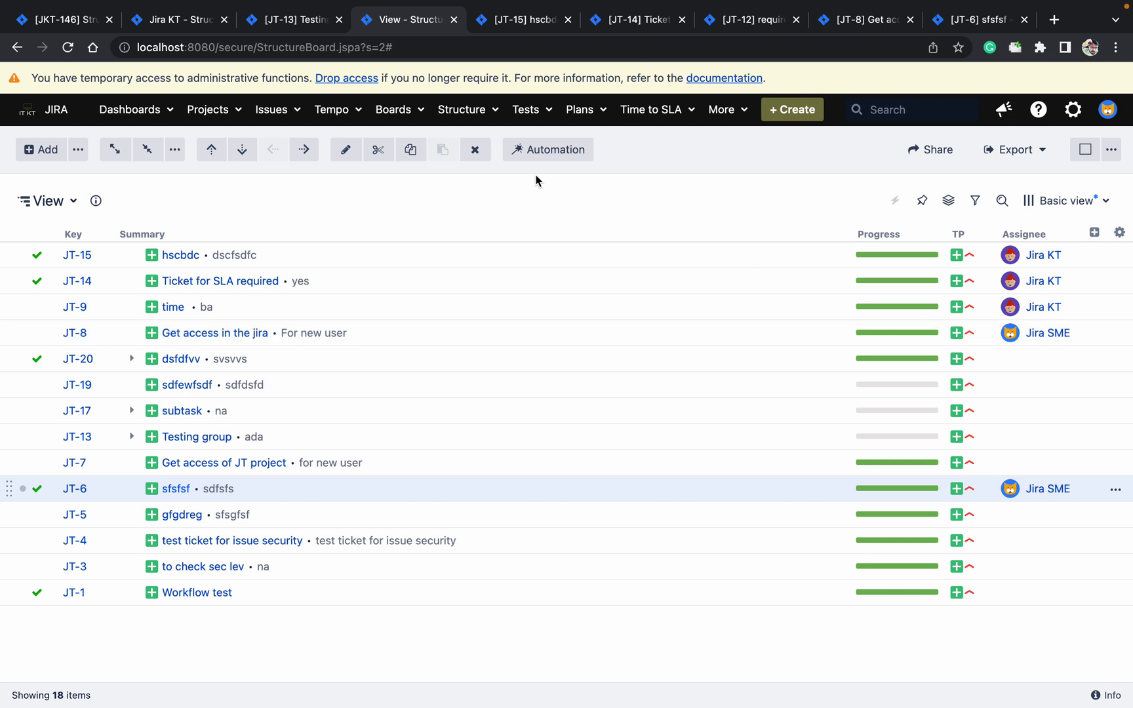
click(563, 157)
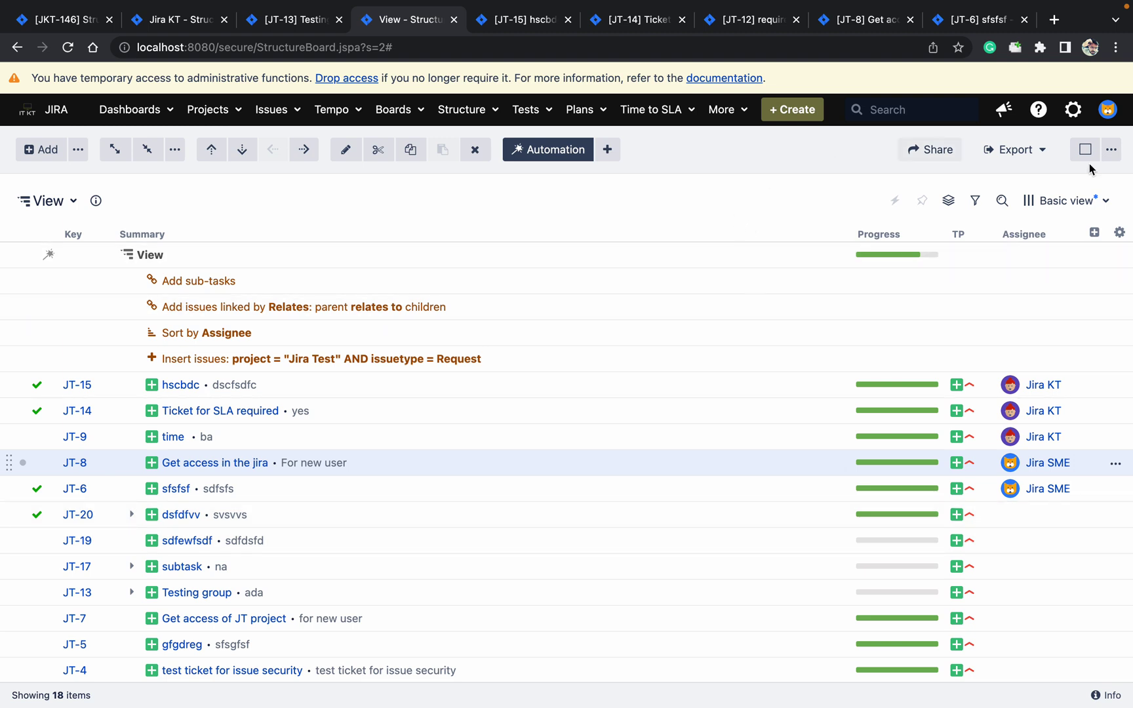
Step: Check the issue page of request JT-15, close the opened issue tabs and return to the View structure
click(1095, 233)
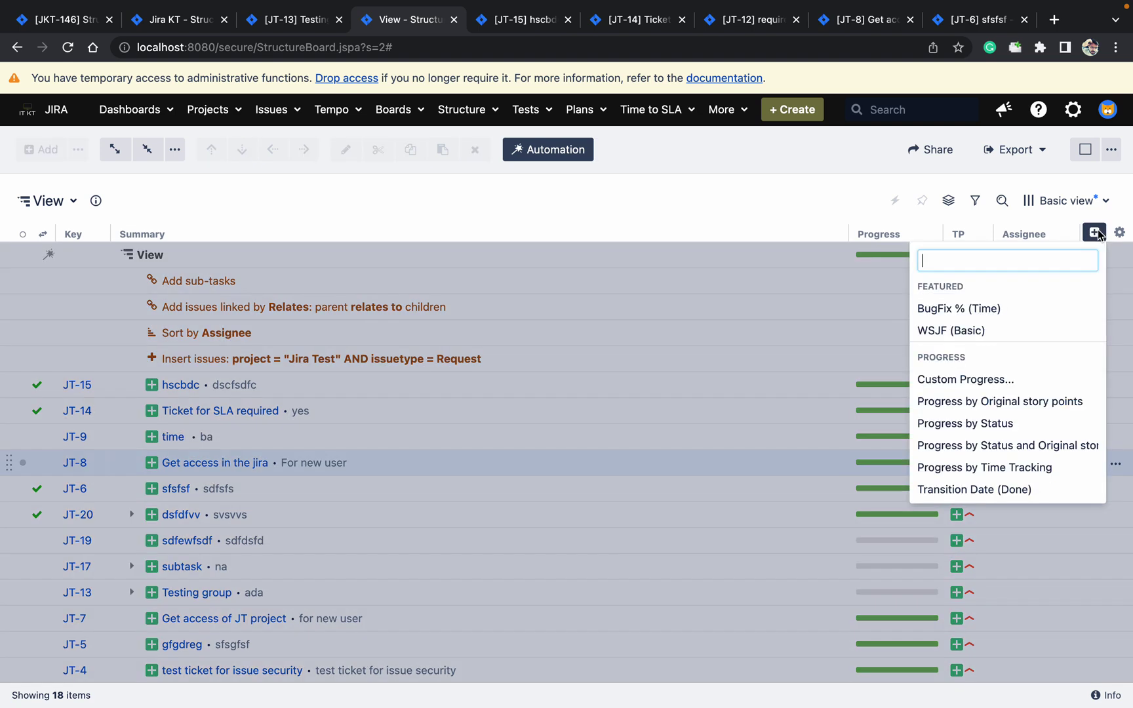
click(831, 176)
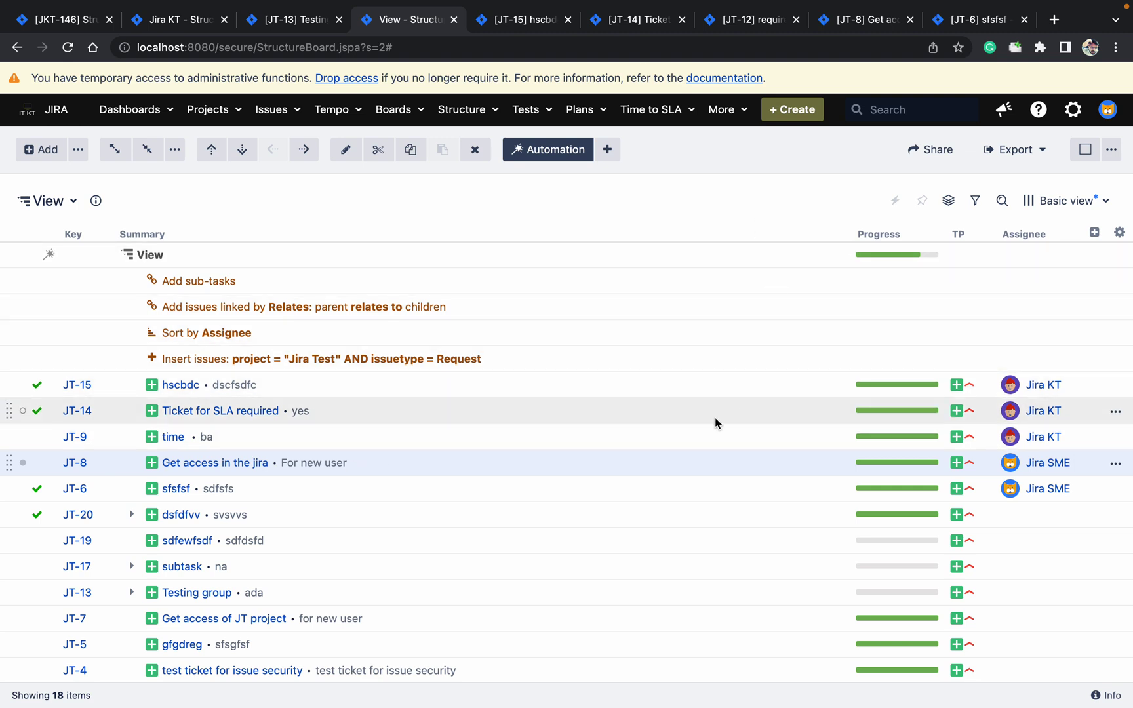
click(529, 23)
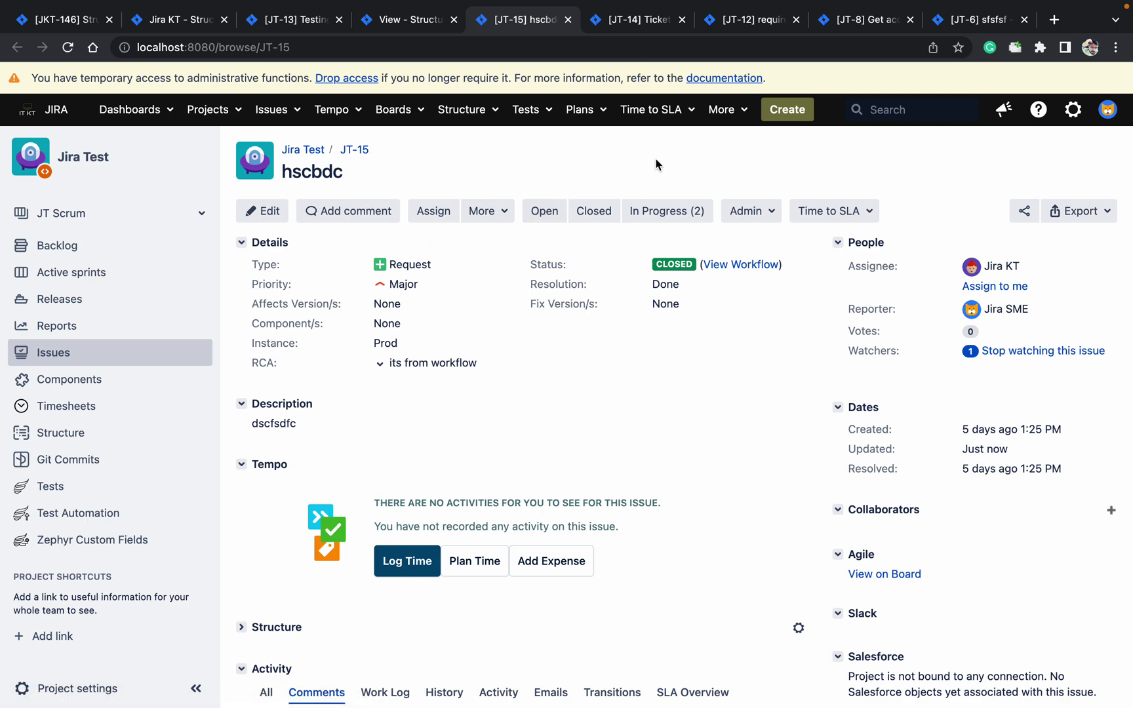
click(806, 10)
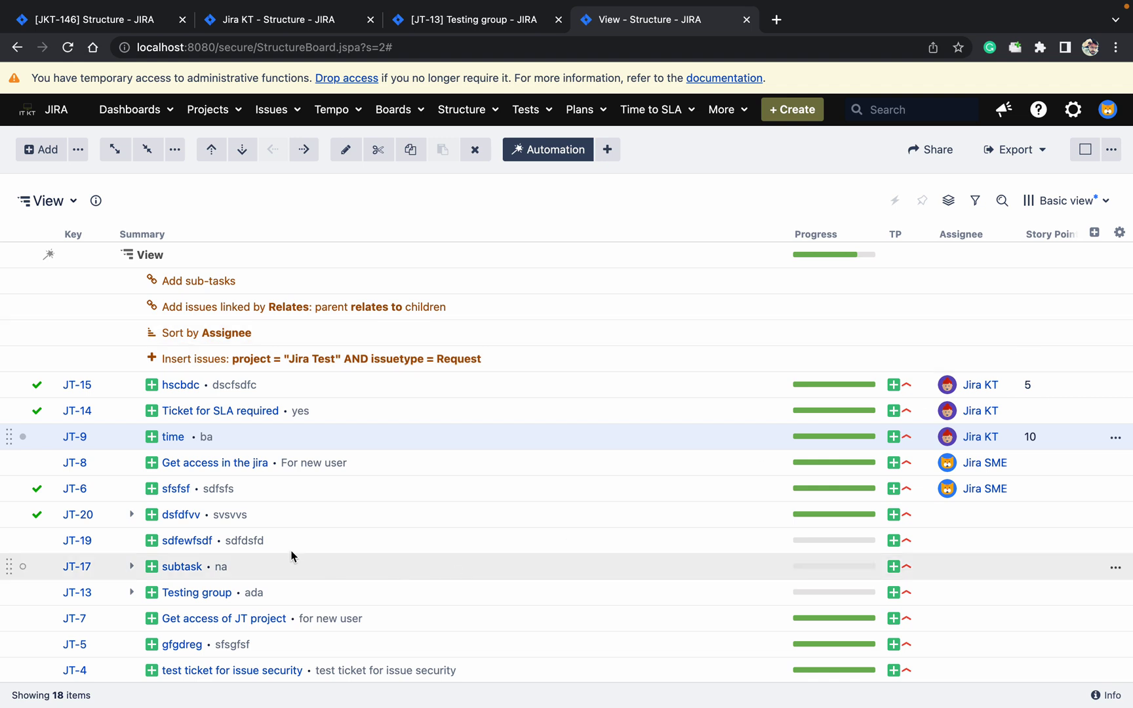
Step: Expand request JT-20 and add the Σ Story Points column to the View structure
click(132, 516)
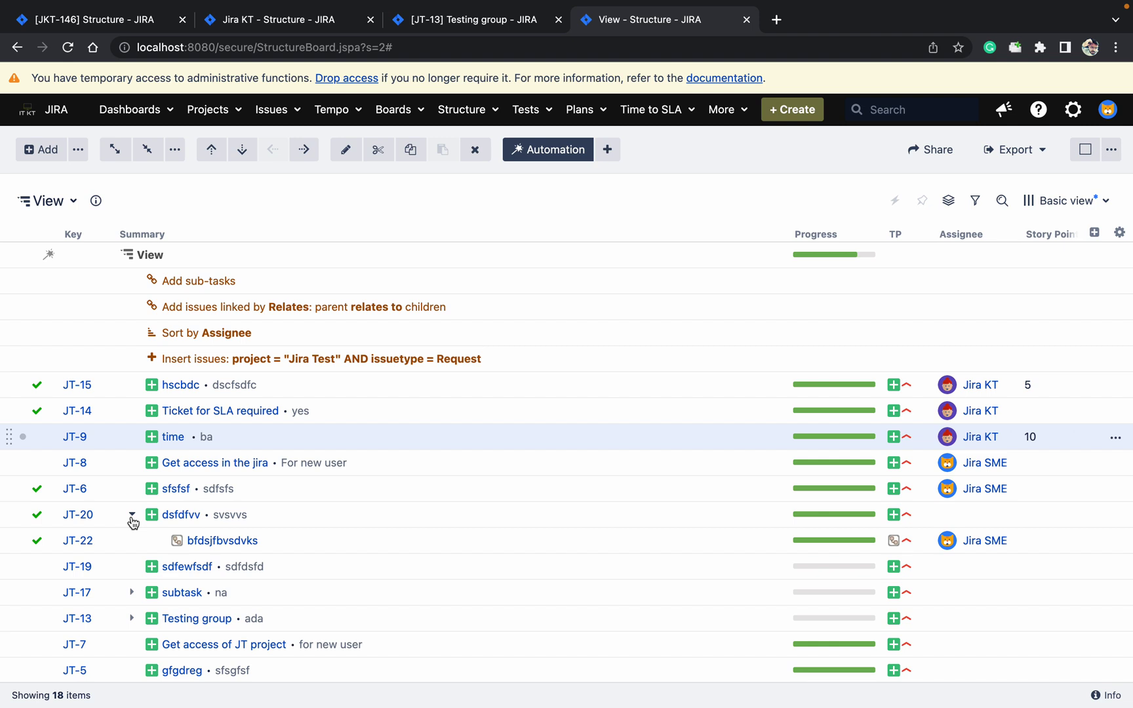
click(1094, 233)
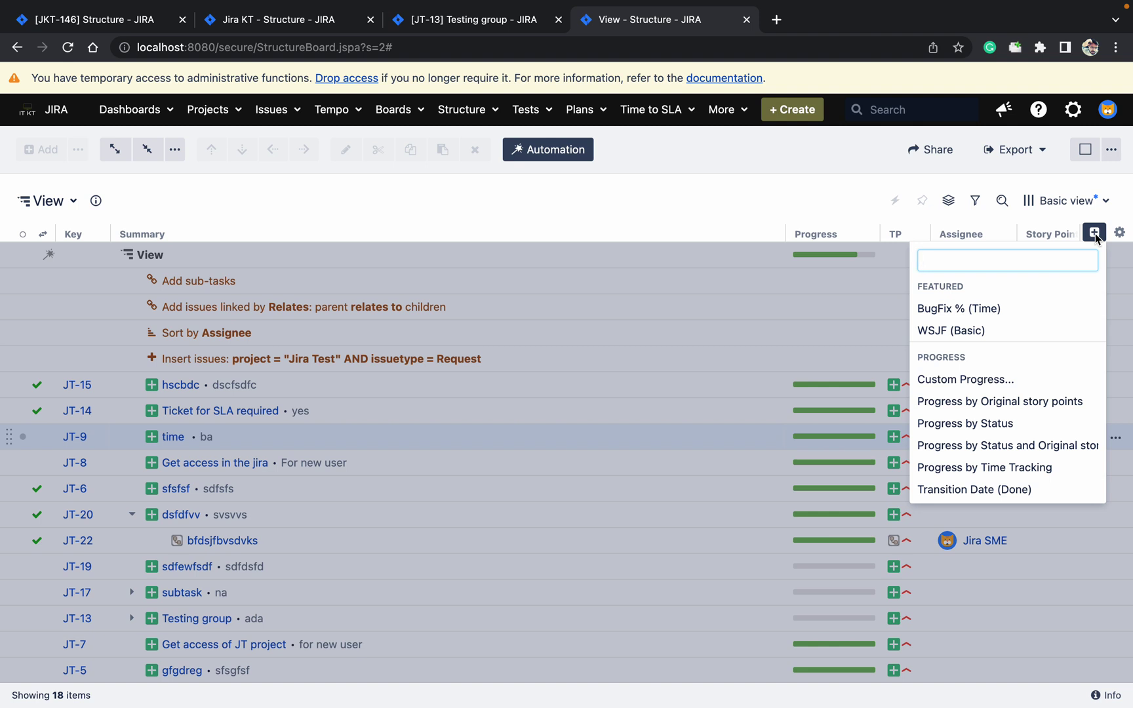
text(stor)
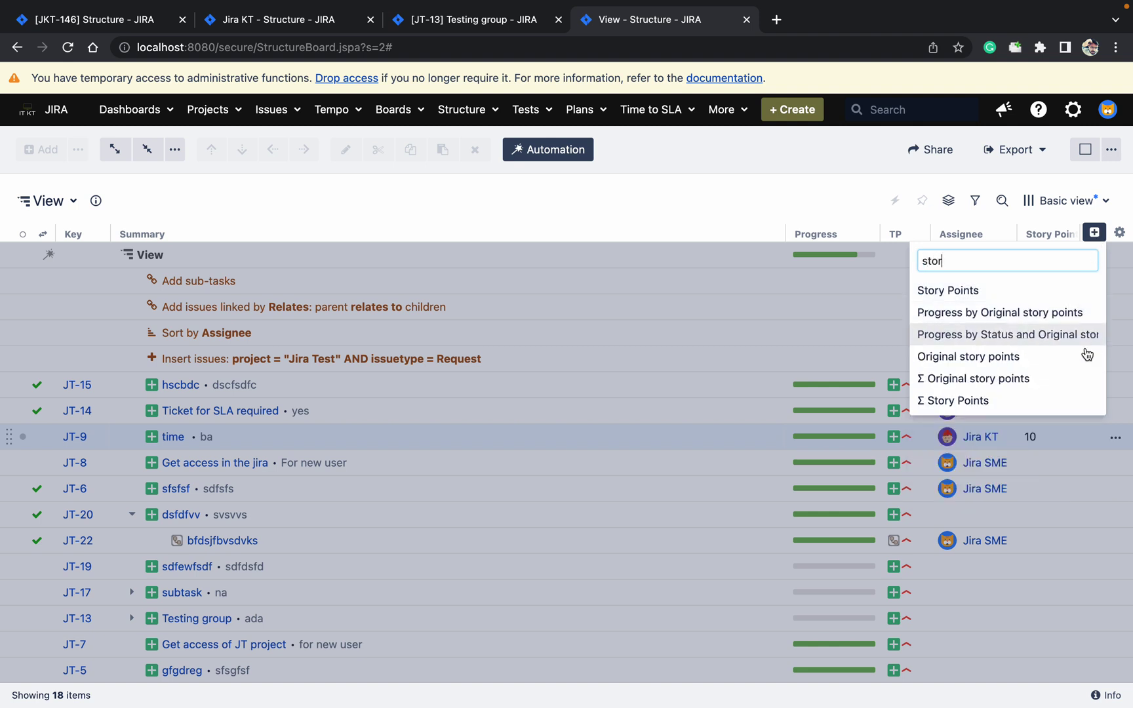
click(998, 399)
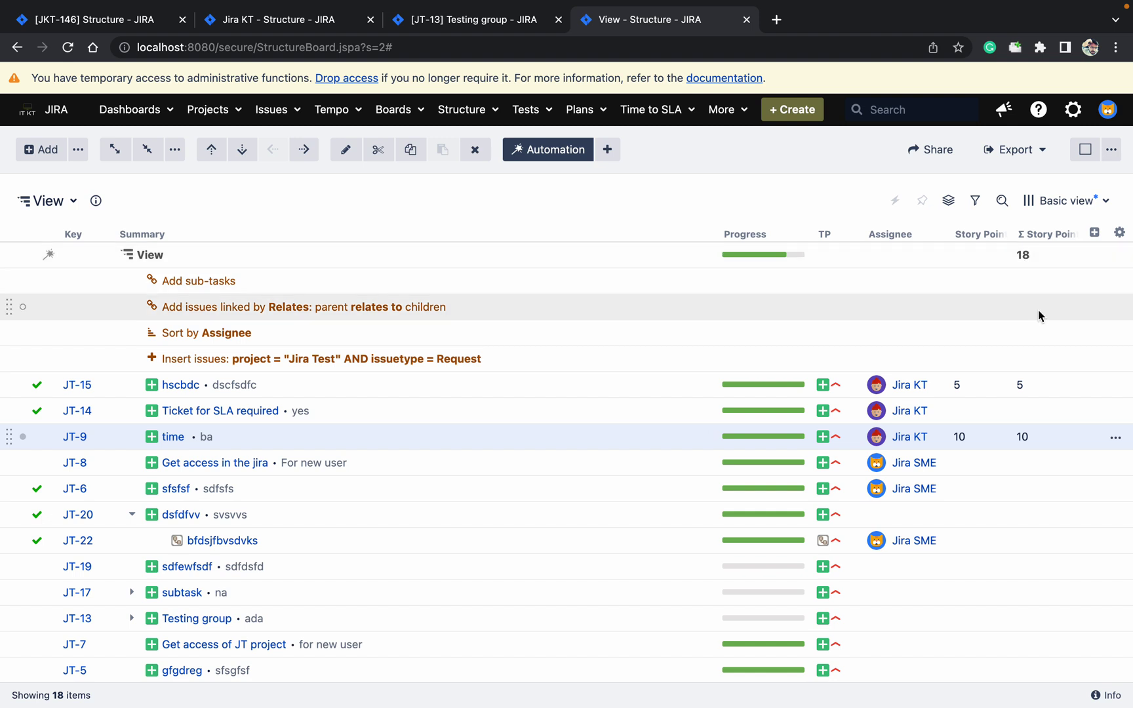
Step: Go through all rows of the View structure to compare their story points with the summed story points
key(Down)
key(Down)
key(Down)
key(Down)
key(Down)
key(Down)
key(Down)
key(Down)
key(Down)
key(Down)
key(Down)
key(Down)
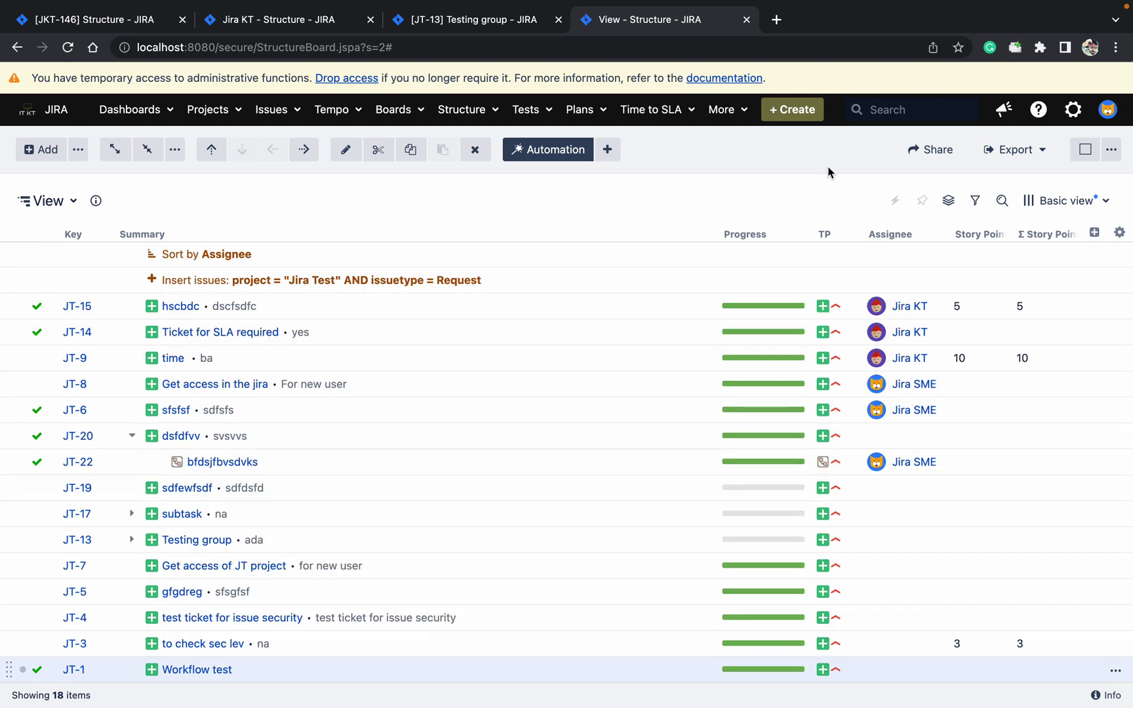
key(Up)
key(Up)
key(Down)
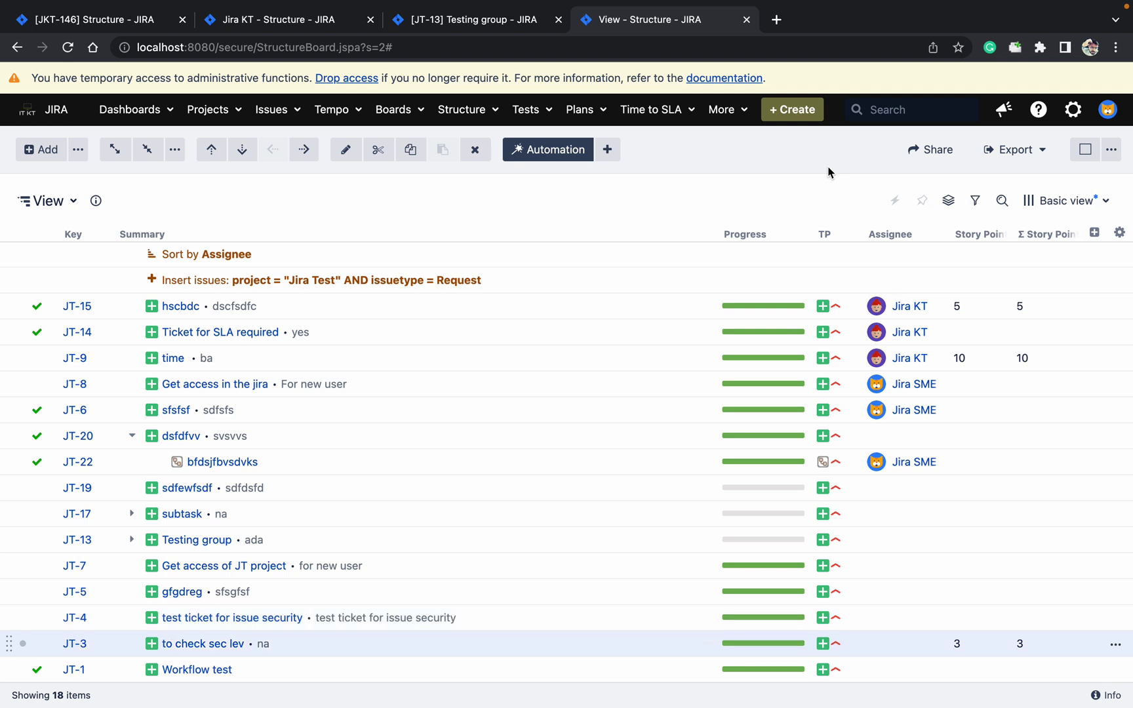
key(Up)
key(Up)
key(Up)
key(Up)
key(Up)
key(Up)
key(Up)
key(Up)
key(Up)
key(Up)
key(Up)
key(Up)
key(Up)
key(Up)
key(Up)
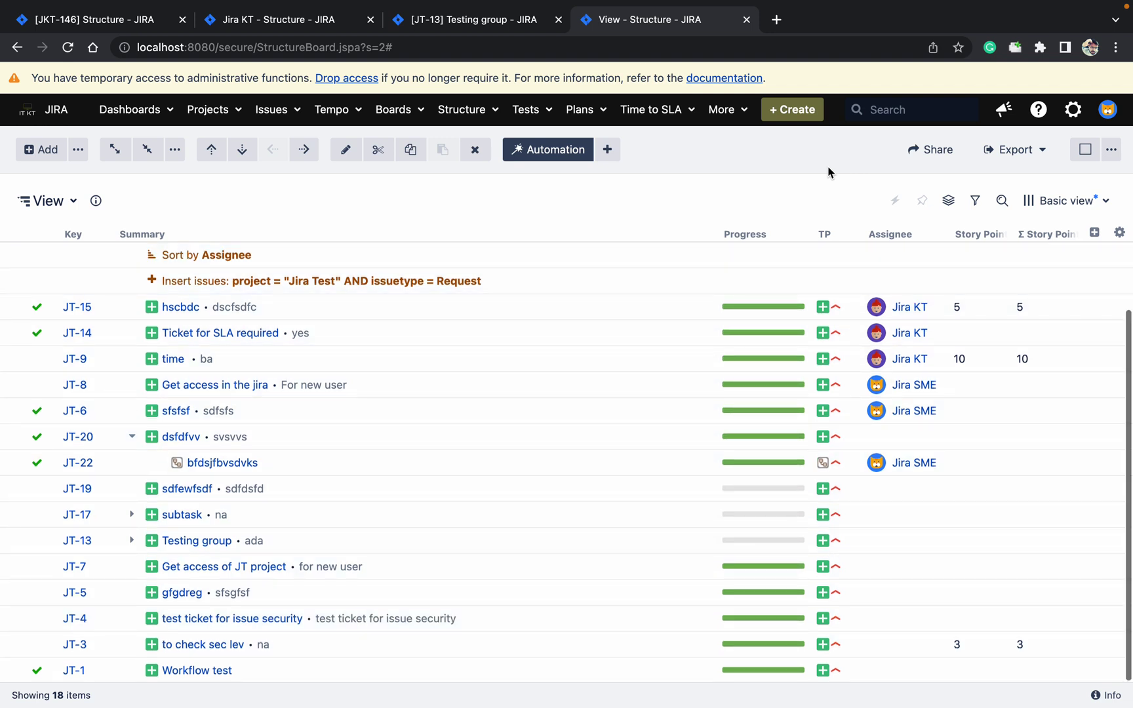
key(Up)
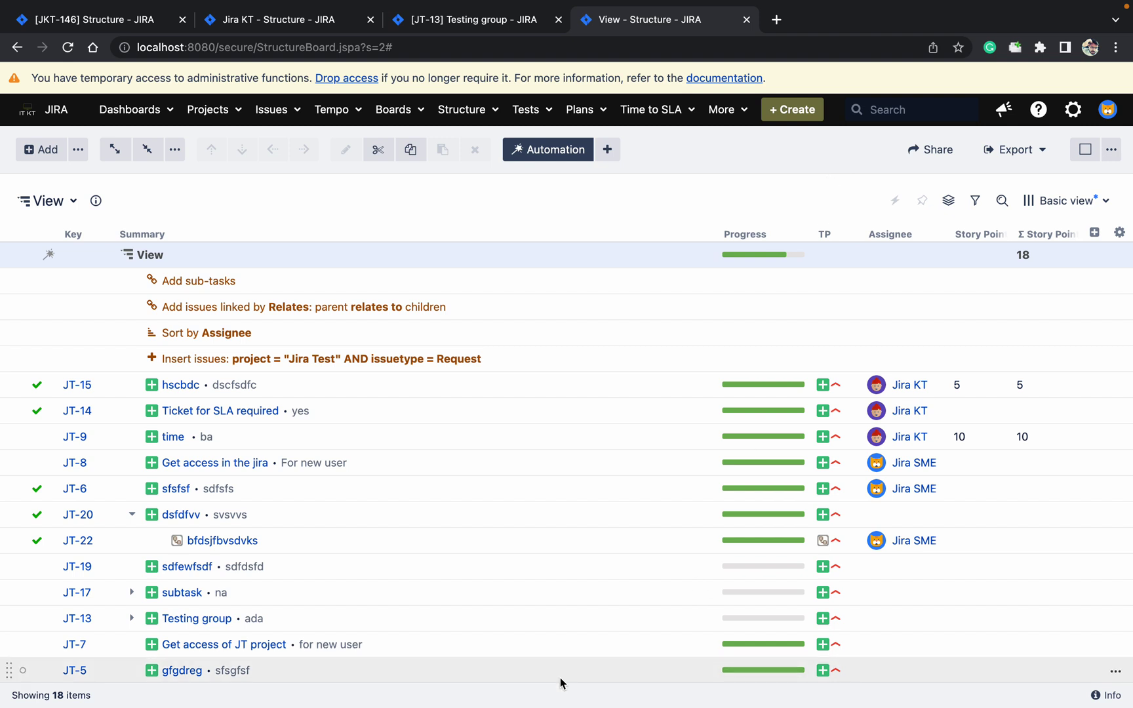
Step: Set the story points of request JT-5 to 100 on its issue page and return to the View structure
super+click(194, 675)
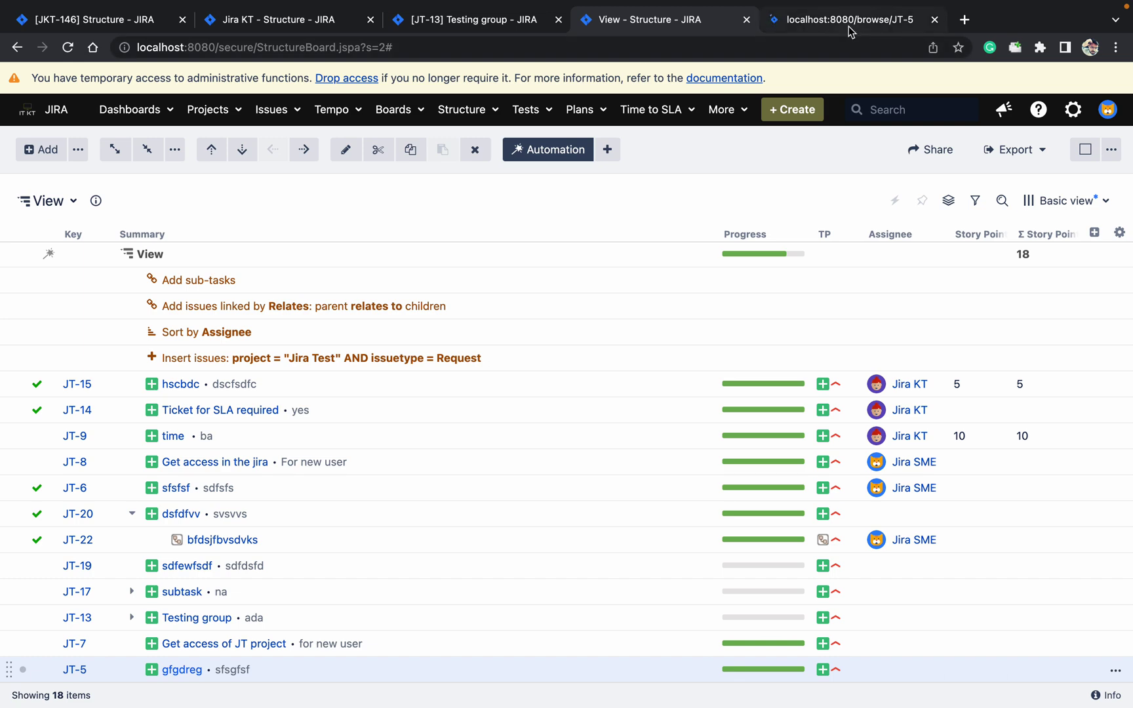
click(849, 27)
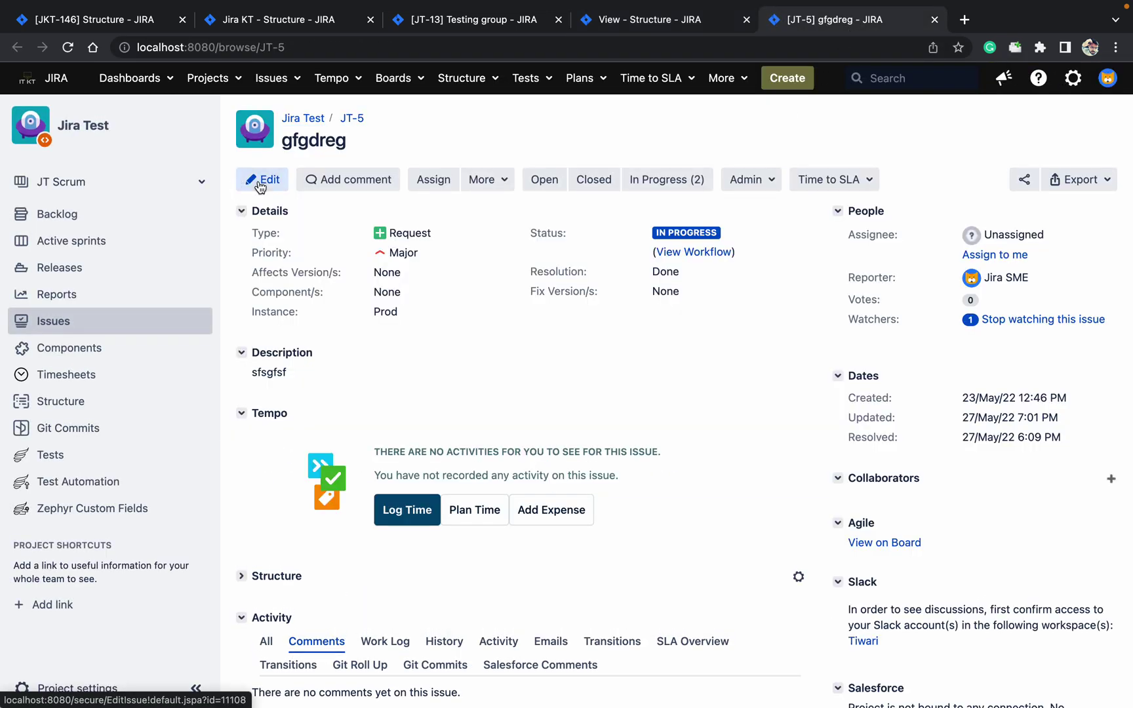
click(258, 180)
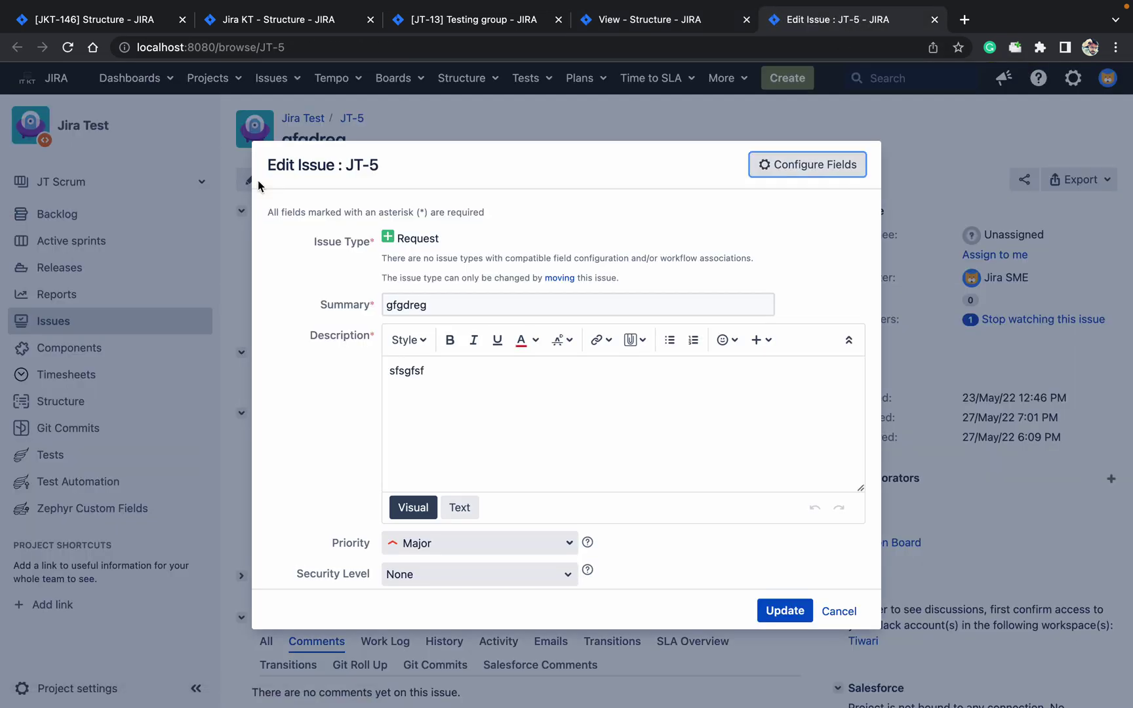
scroll(258, 180, down, 5)
scroll(257, 181, down, 5)
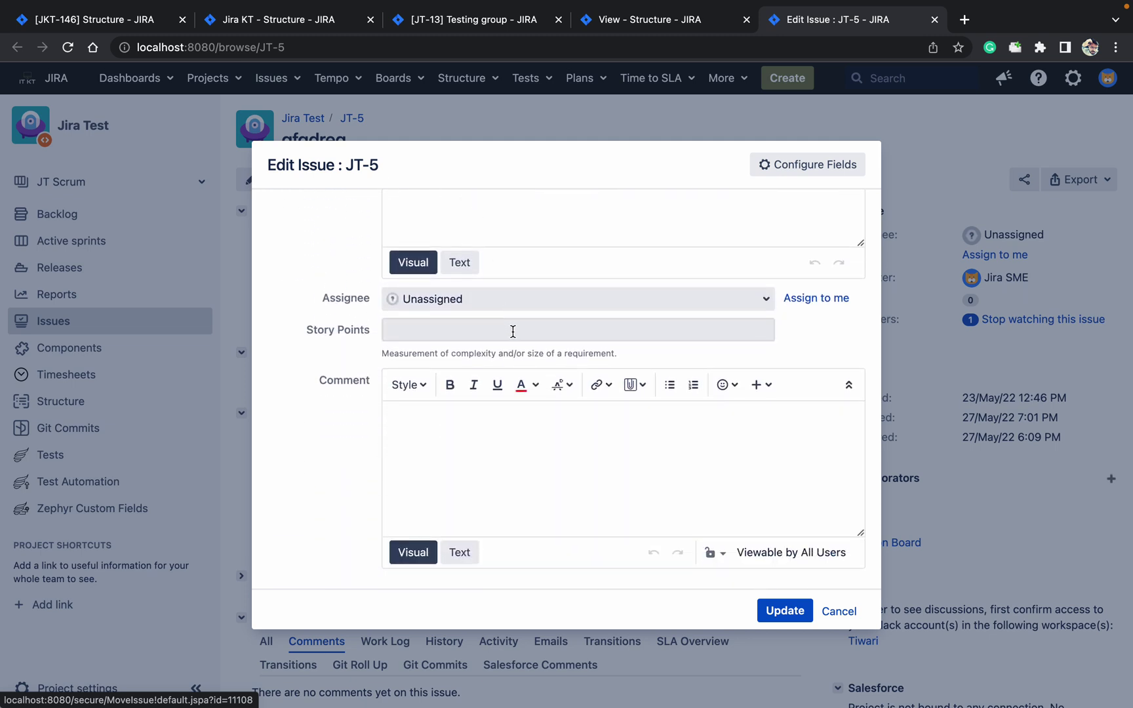
click(513, 332)
text(100)
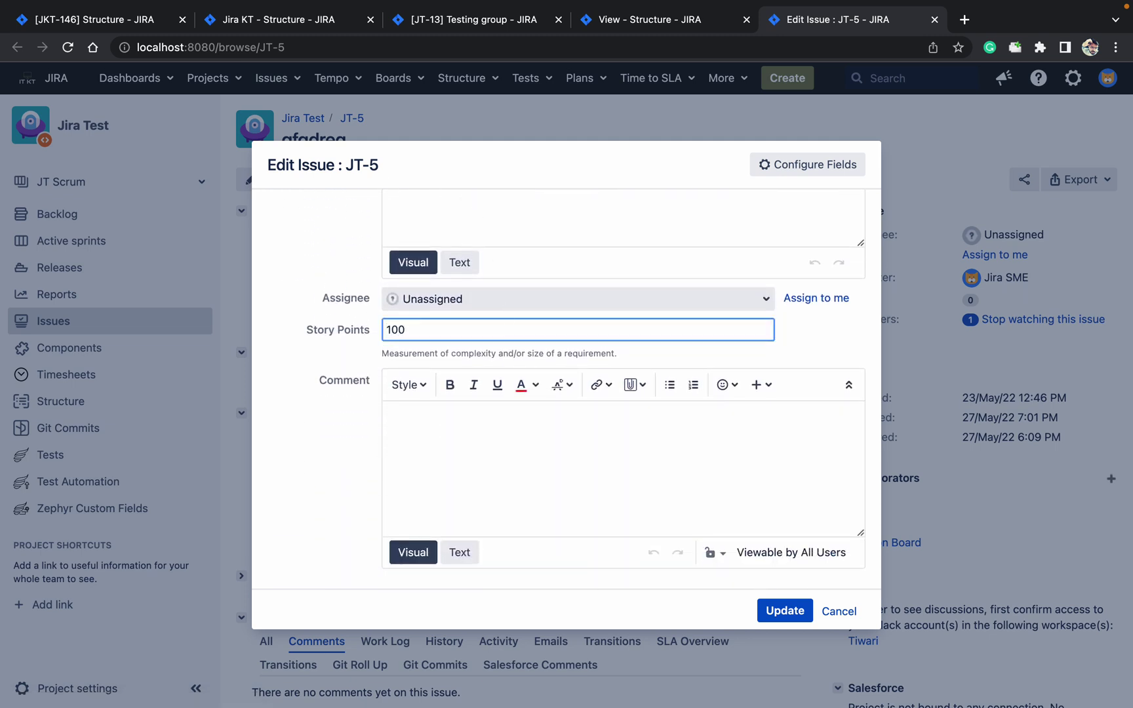
key(Return)
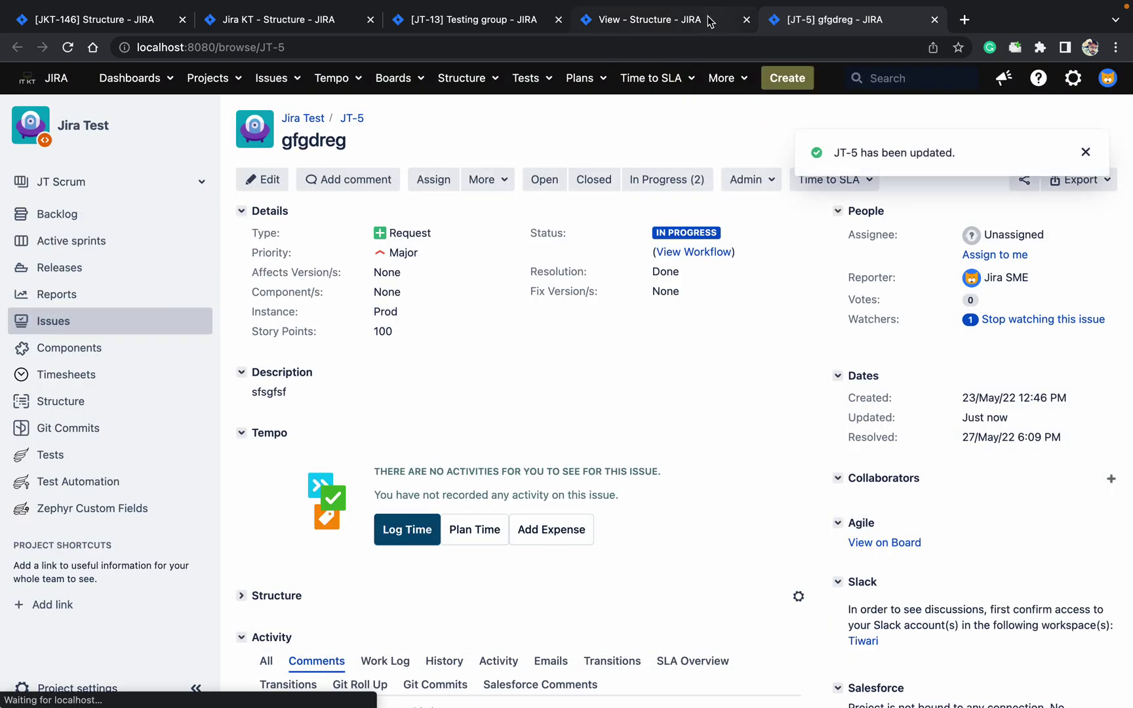
click(707, 17)
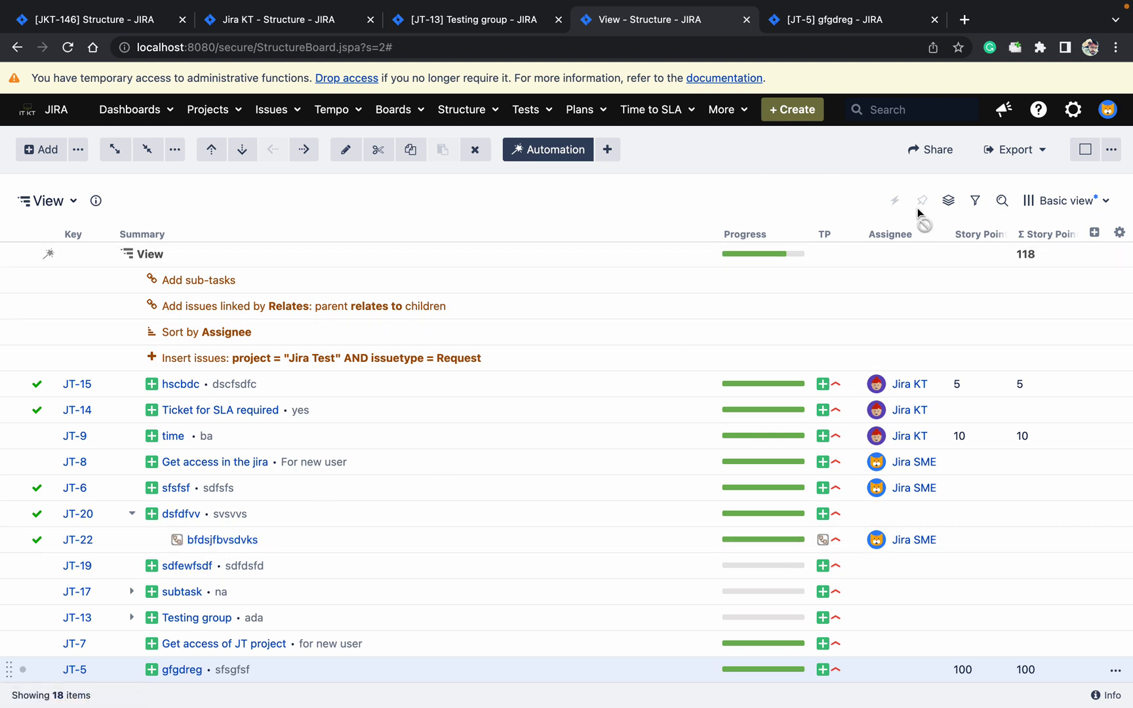
Step: Switch the View structure through the Issue Details and Planning column views, ending on the Tracking view
click(1120, 233)
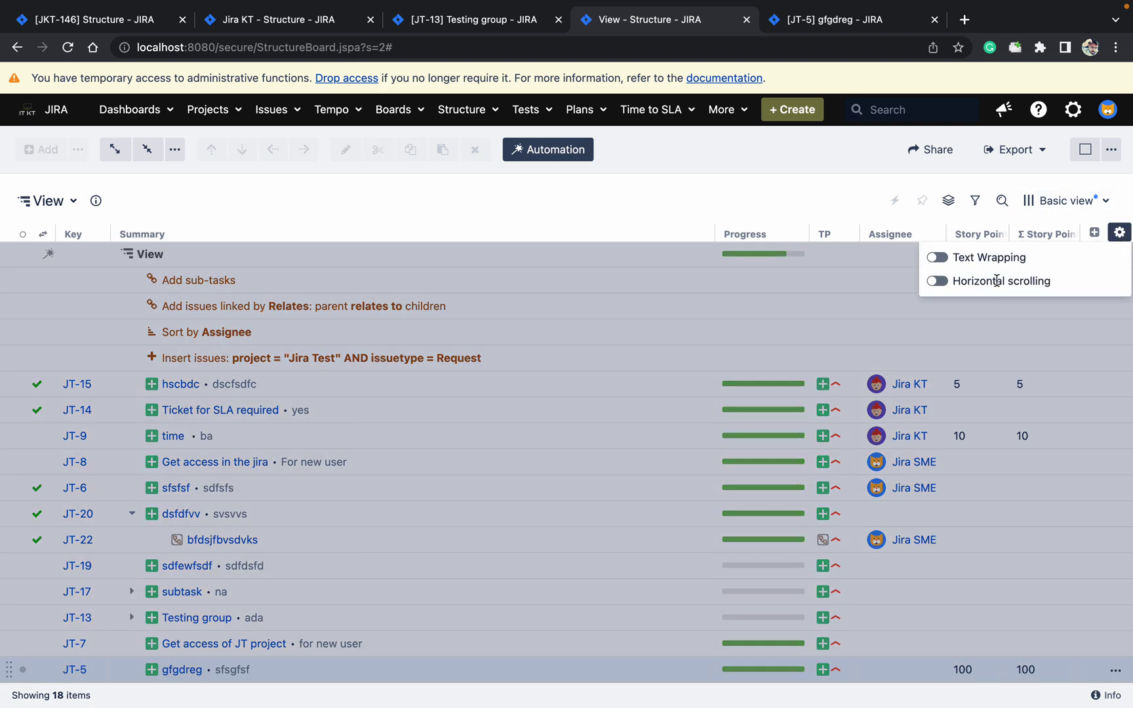
click(801, 194)
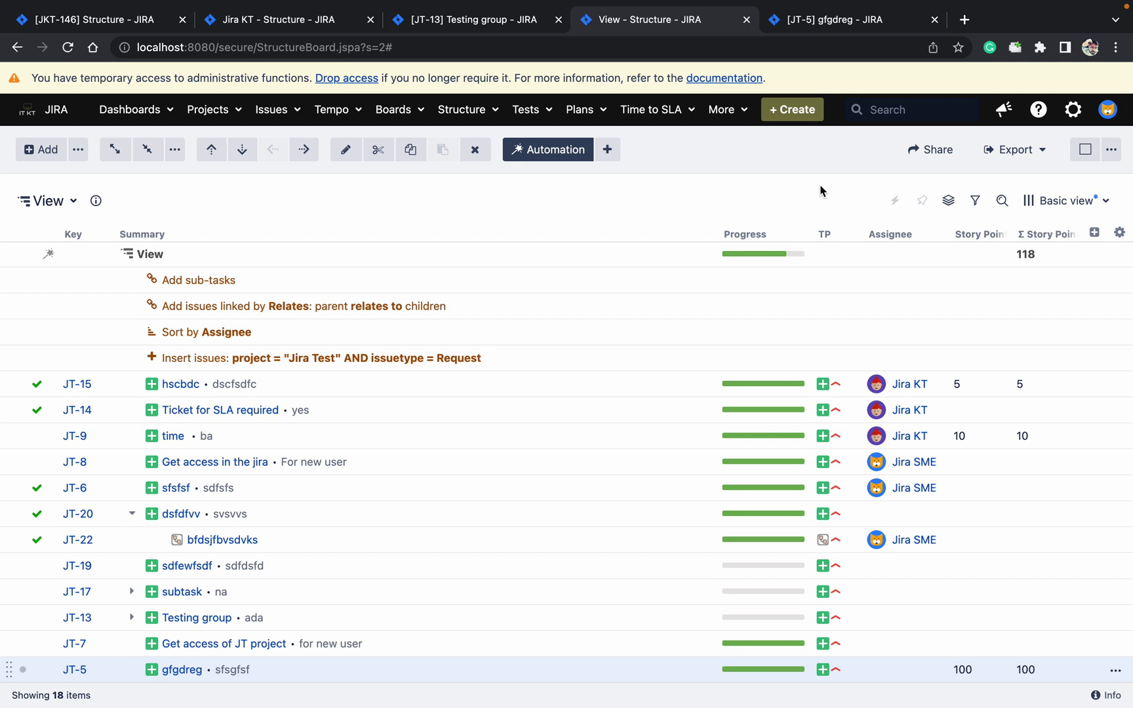
click(1106, 201)
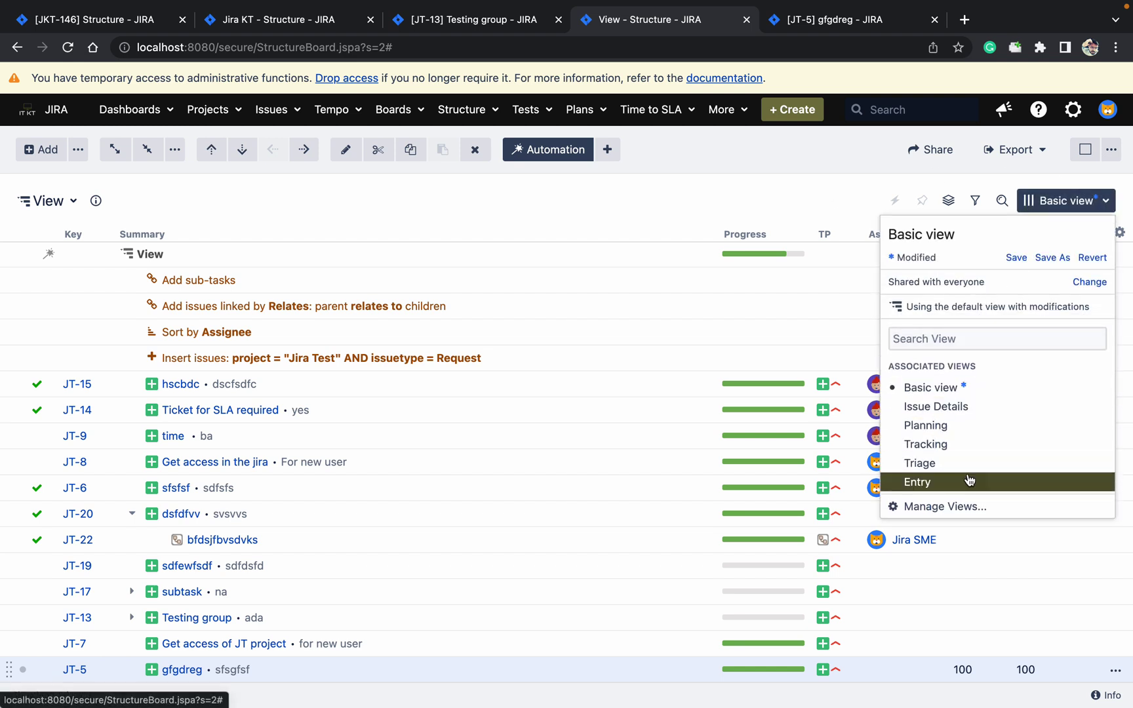
click(957, 407)
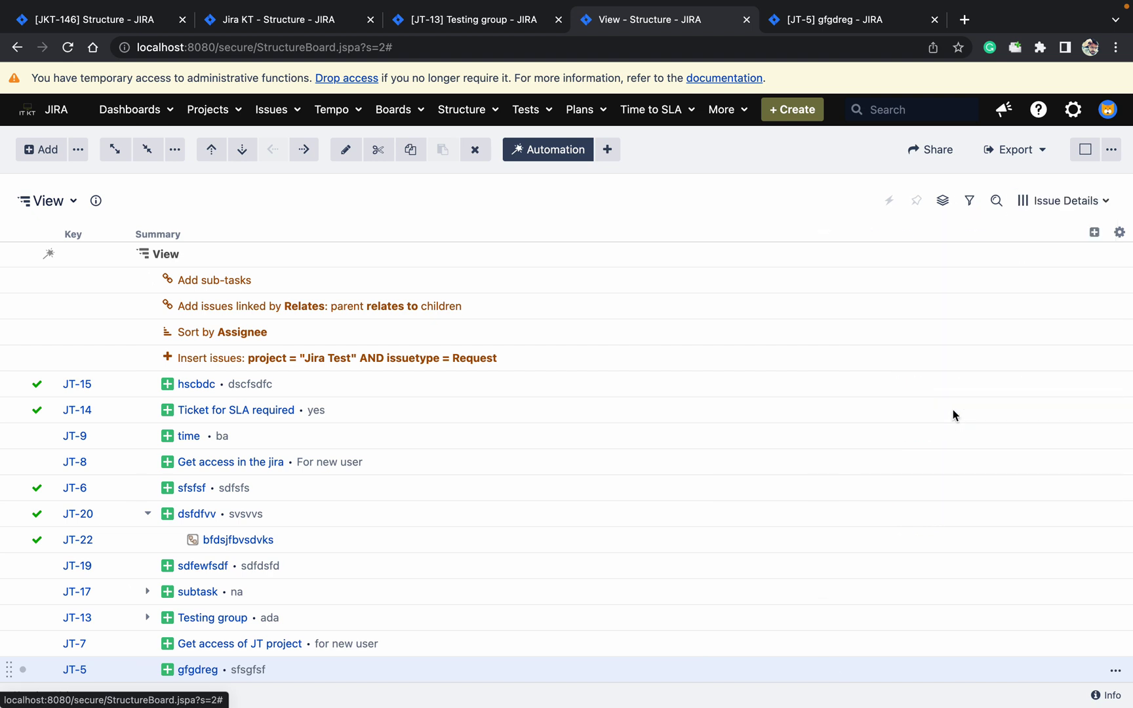
click(1106, 208)
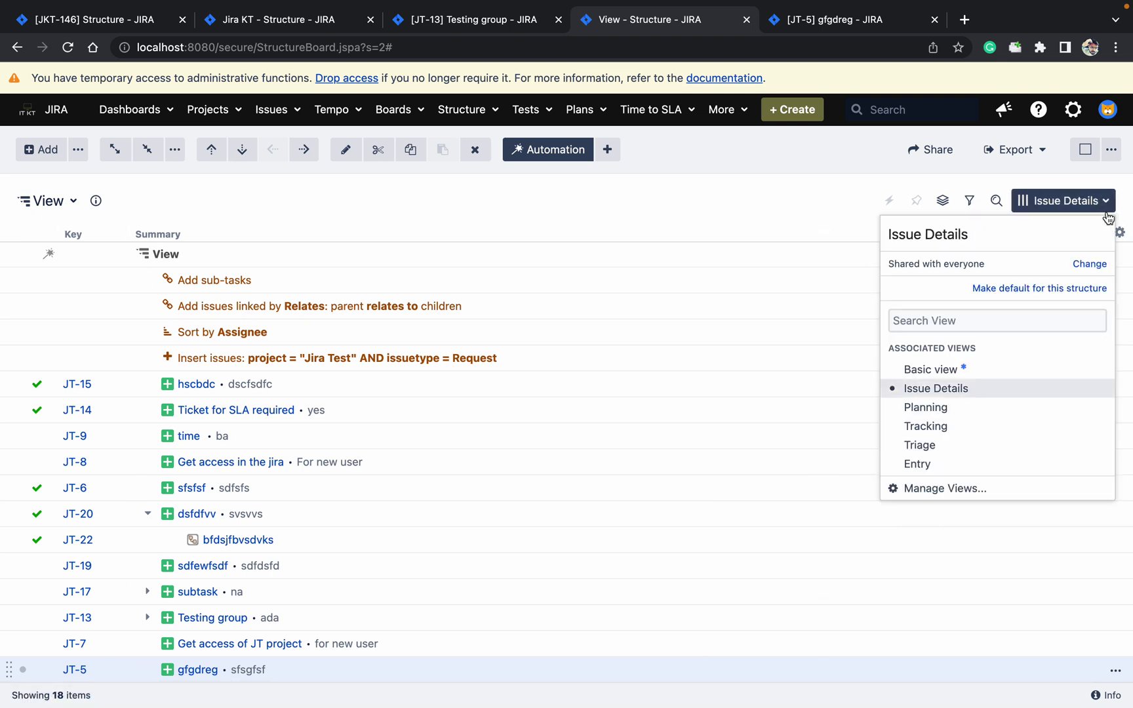
click(1009, 407)
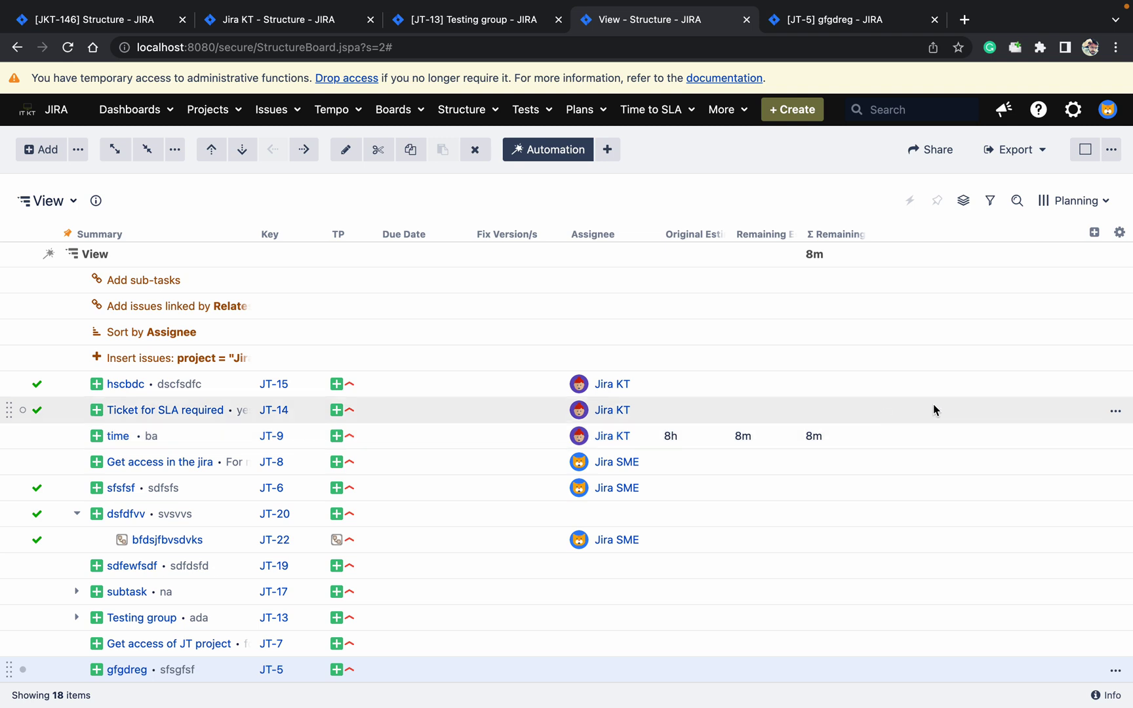
click(1101, 202)
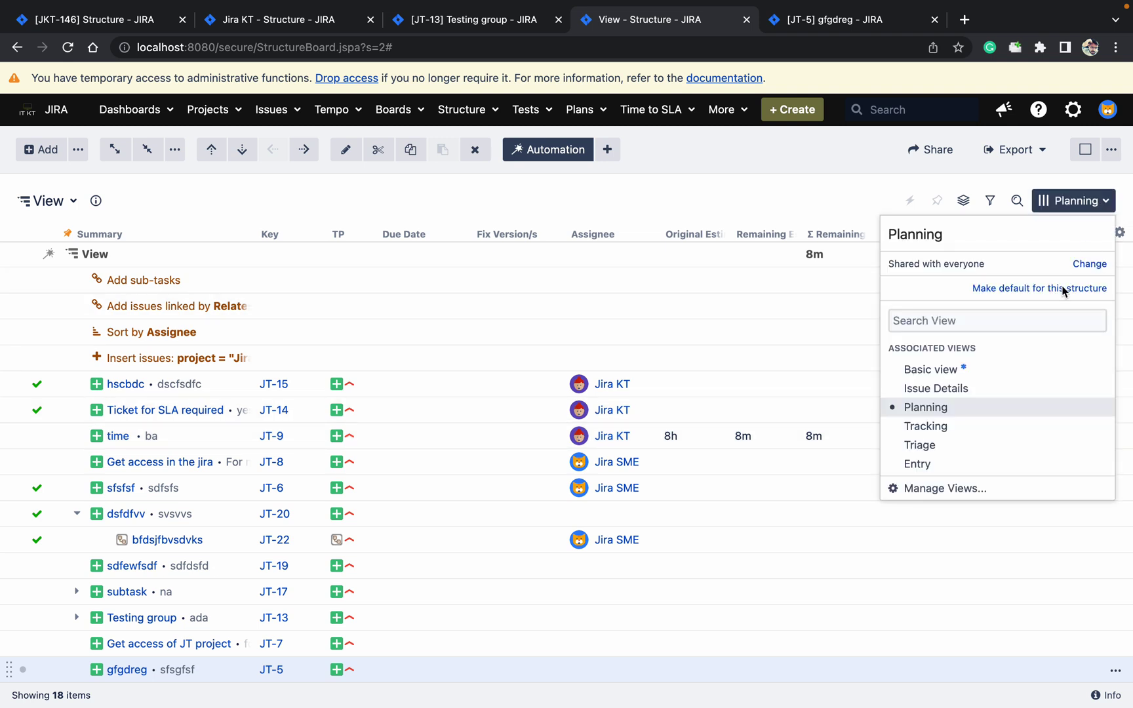
click(977, 428)
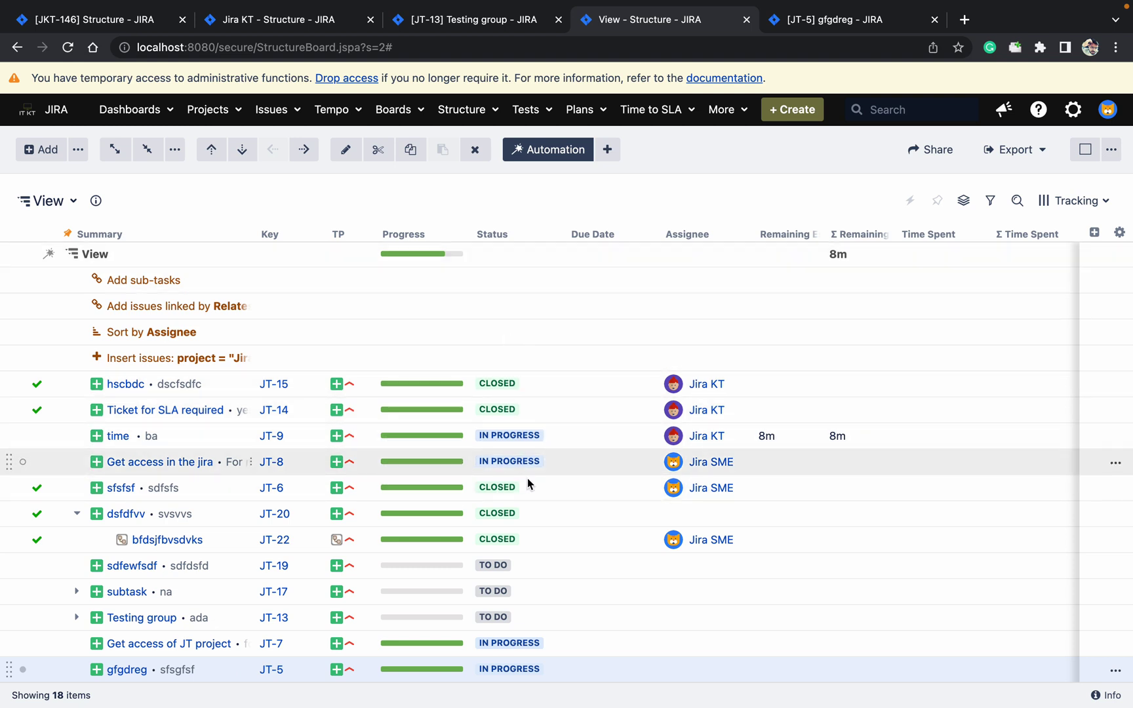
Step: Check the time tracking of request JT-9 on its issue page and return to the View structure
click(1100, 206)
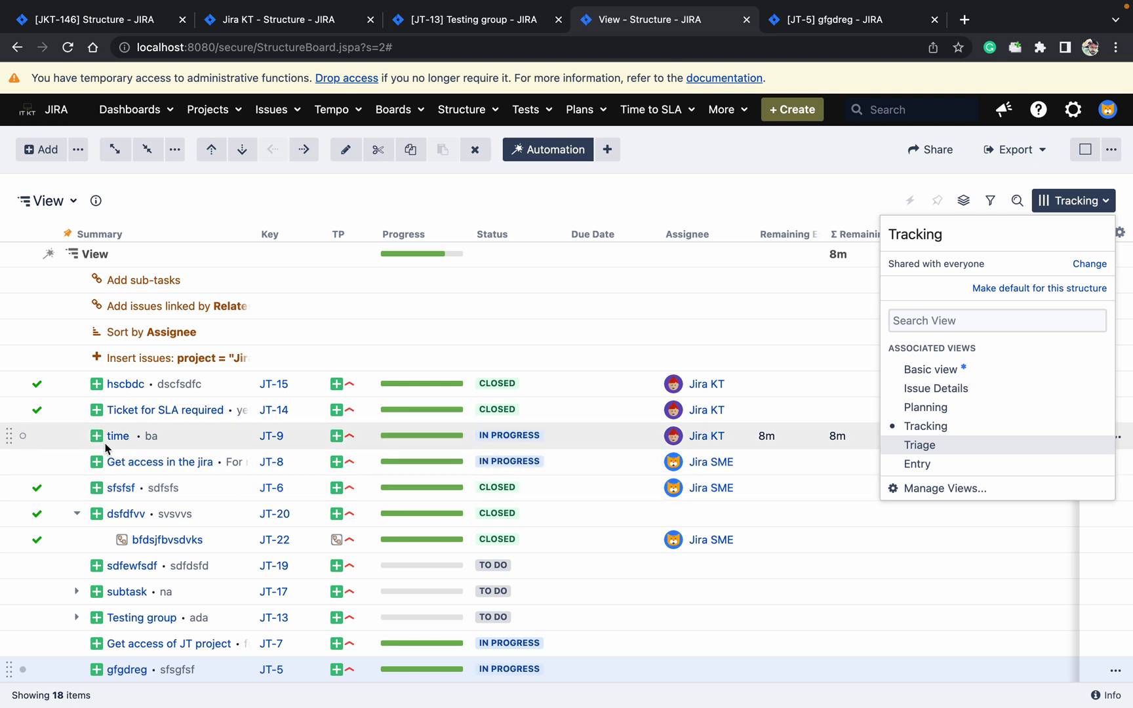
super+click(122, 437)
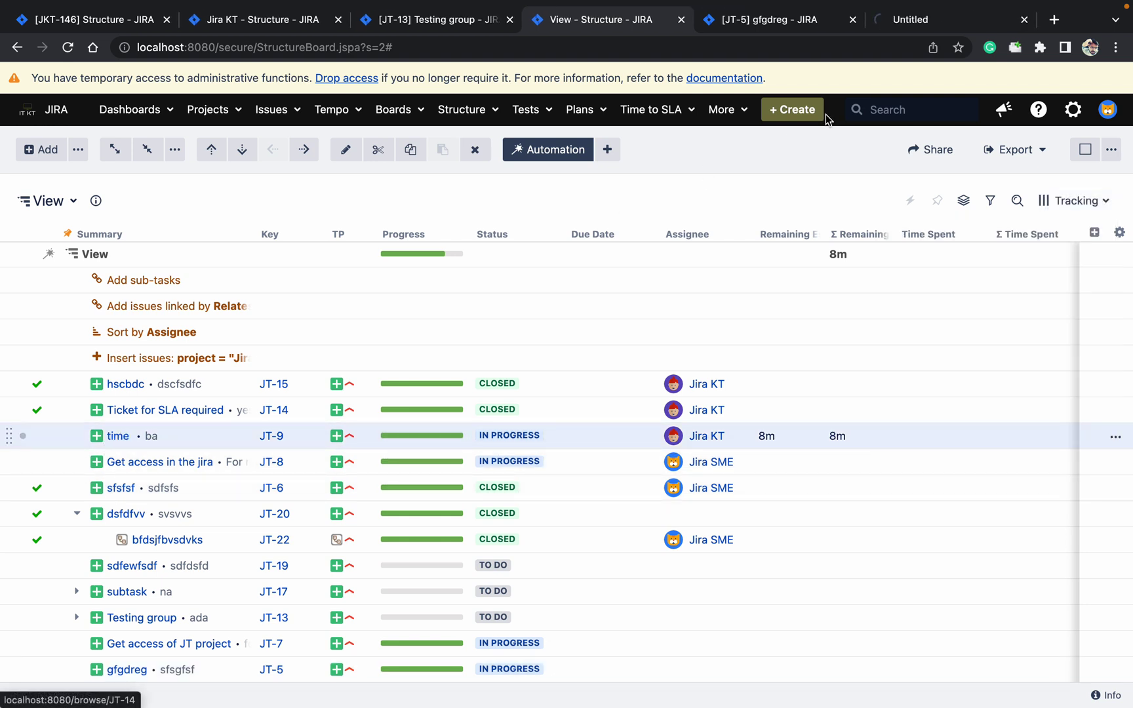
click(931, 20)
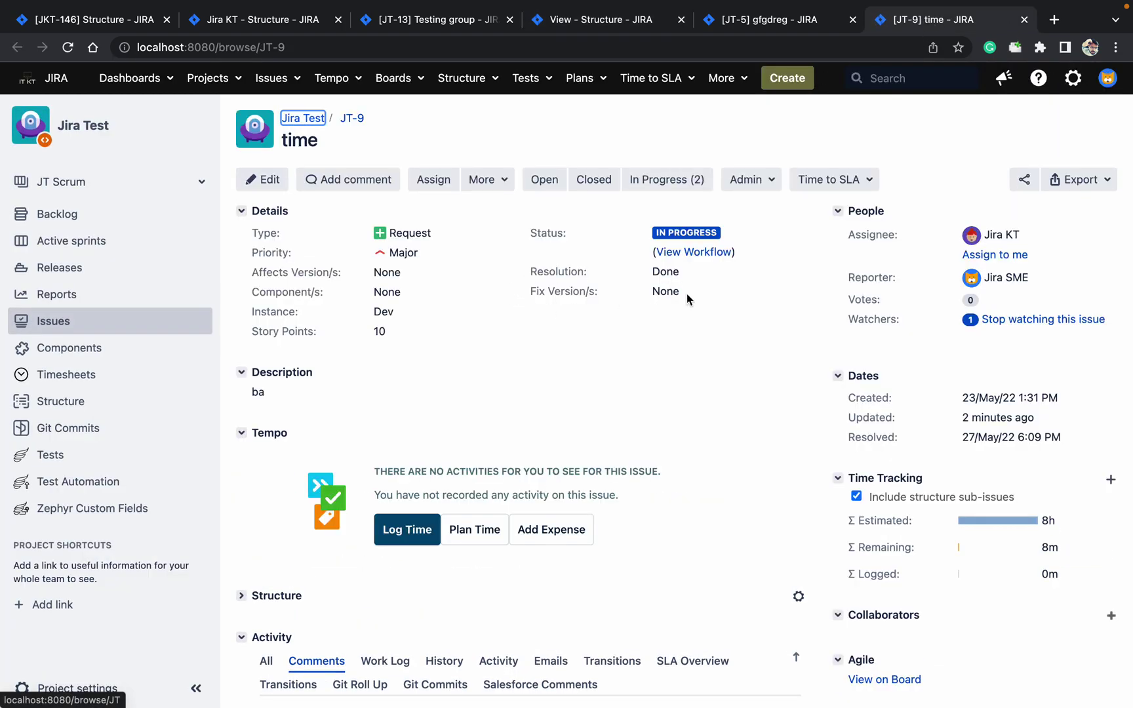
click(613, 30)
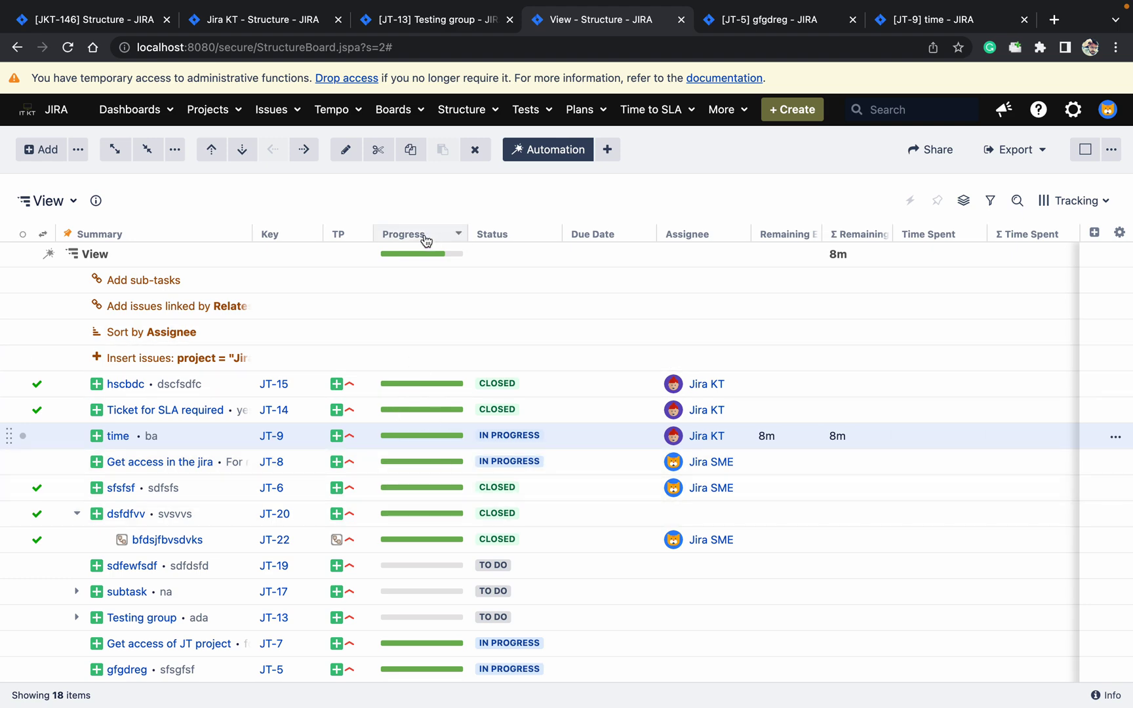
Step: Inspect the Progress column's settings and move the column to directly after Assignee
click(458, 235)
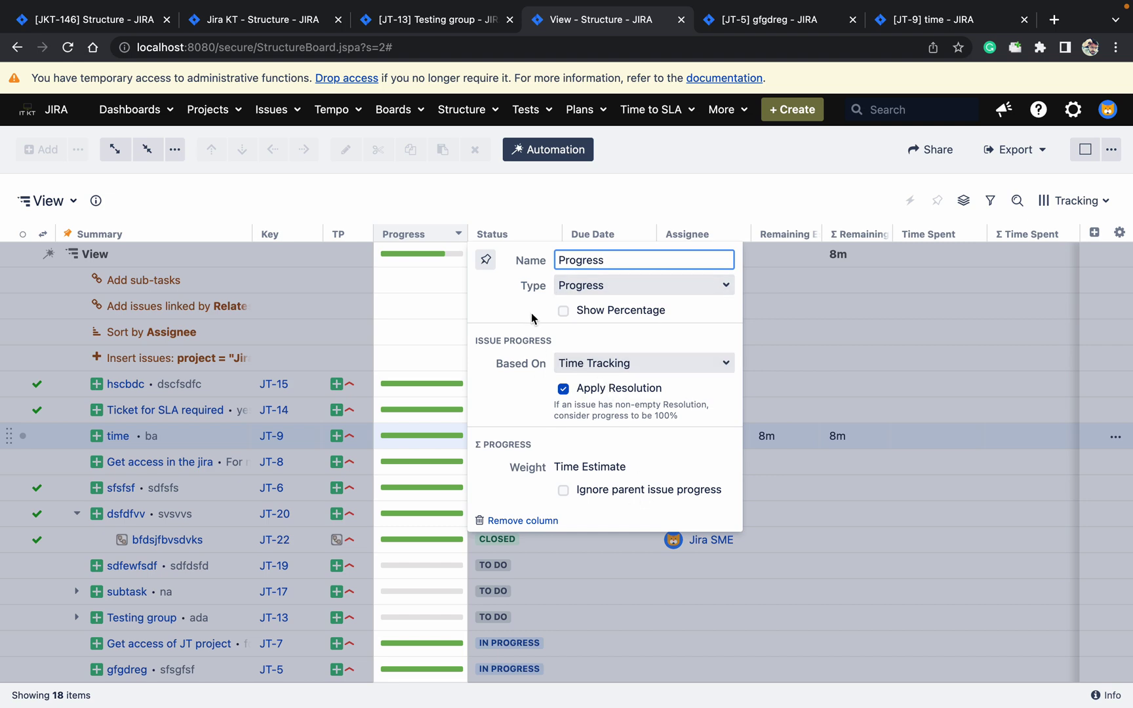
click(486, 176)
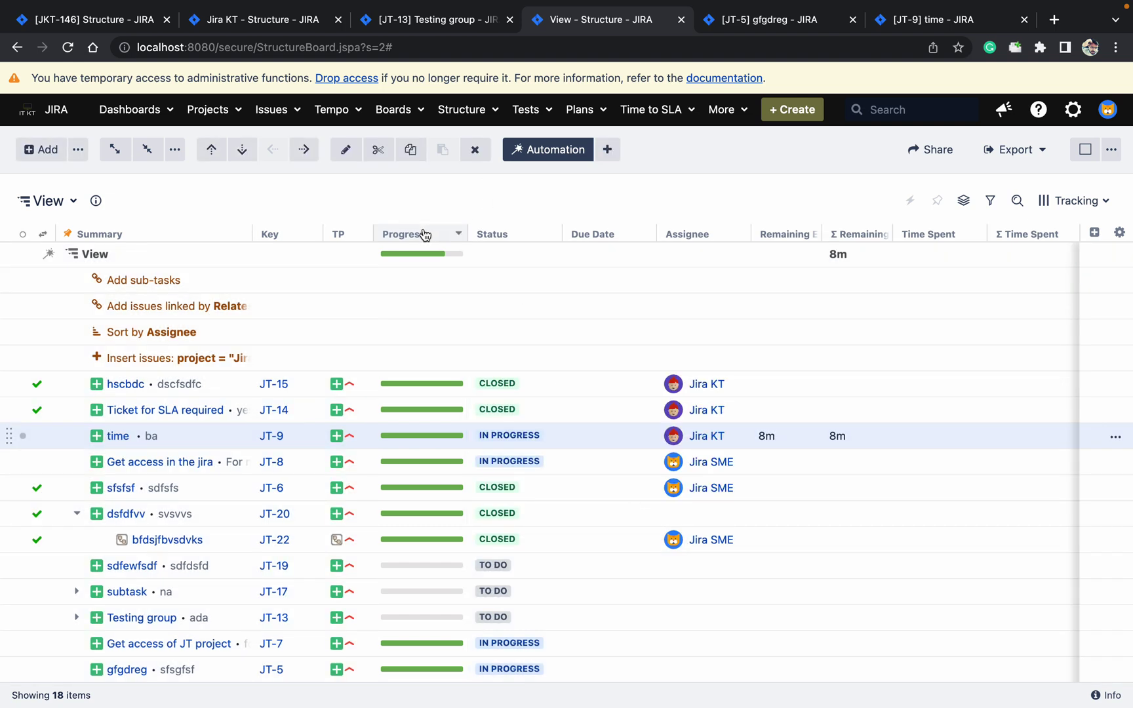
drag(425, 235, 729, 229)
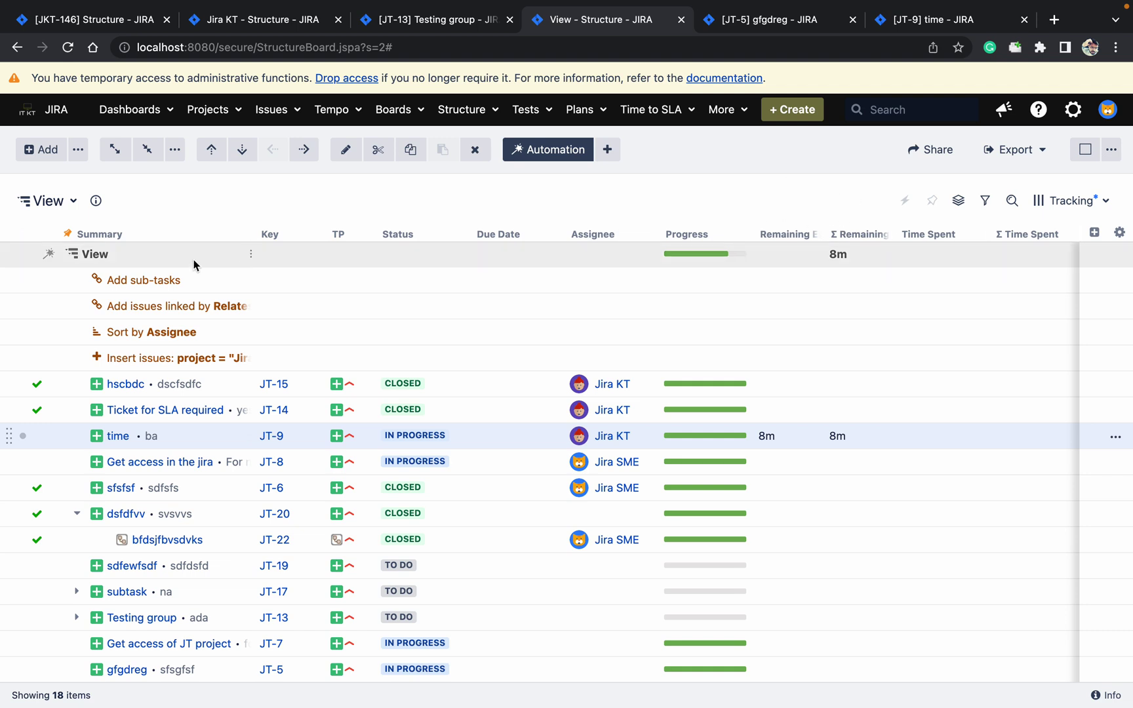
Step: Review the View structure's configuration, including its owner, permissions and options, and reopen the structure without saving changes
click(76, 202)
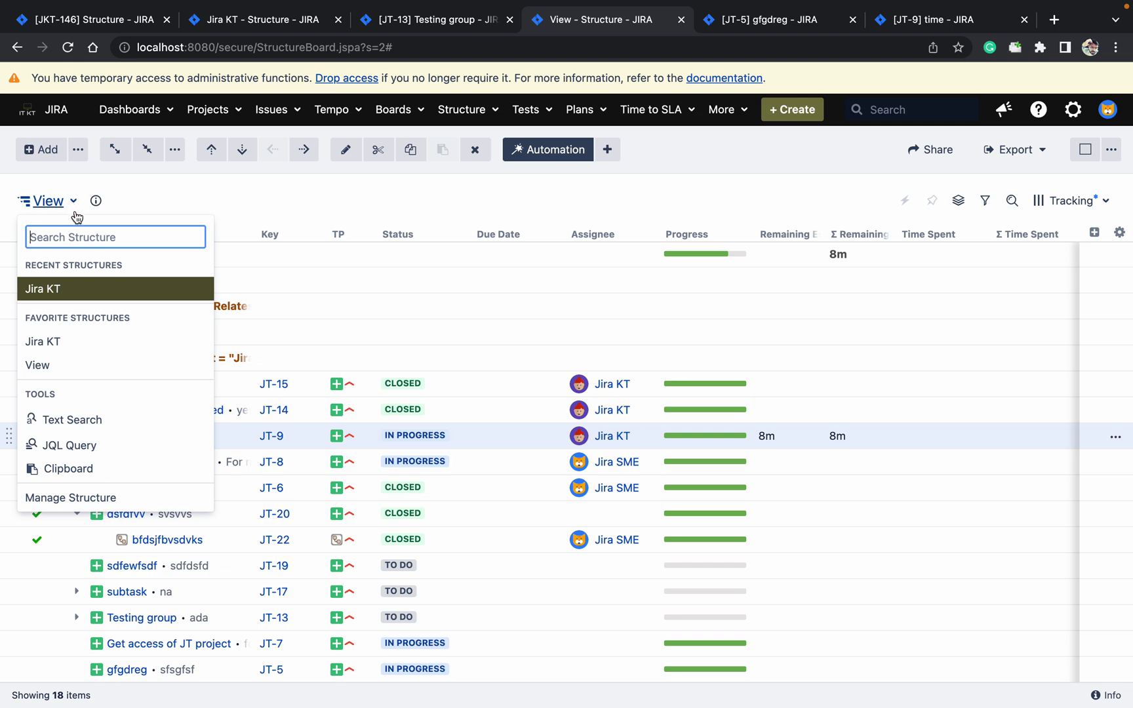
click(95, 496)
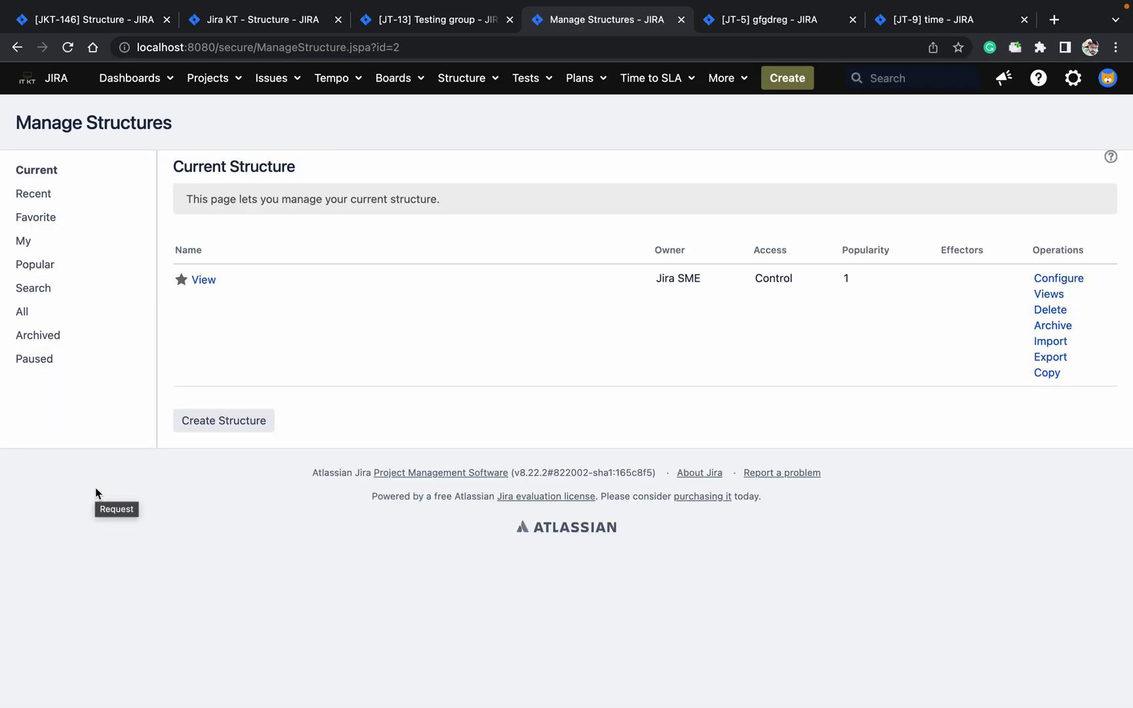
click(1053, 285)
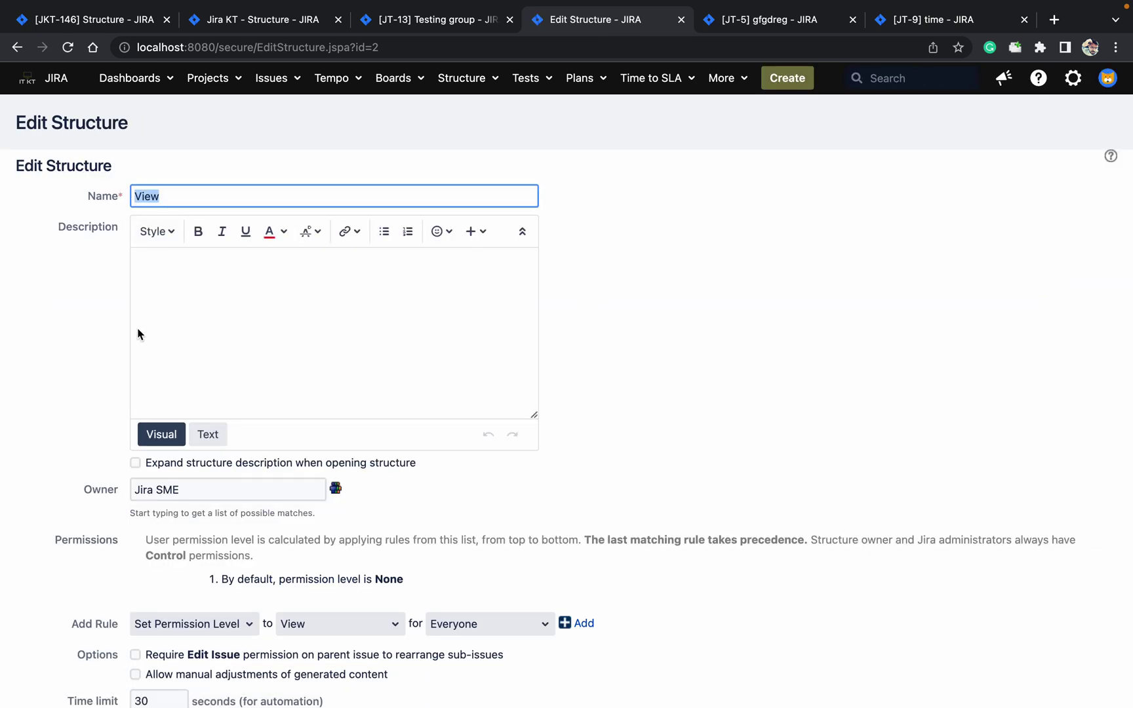
click(87, 422)
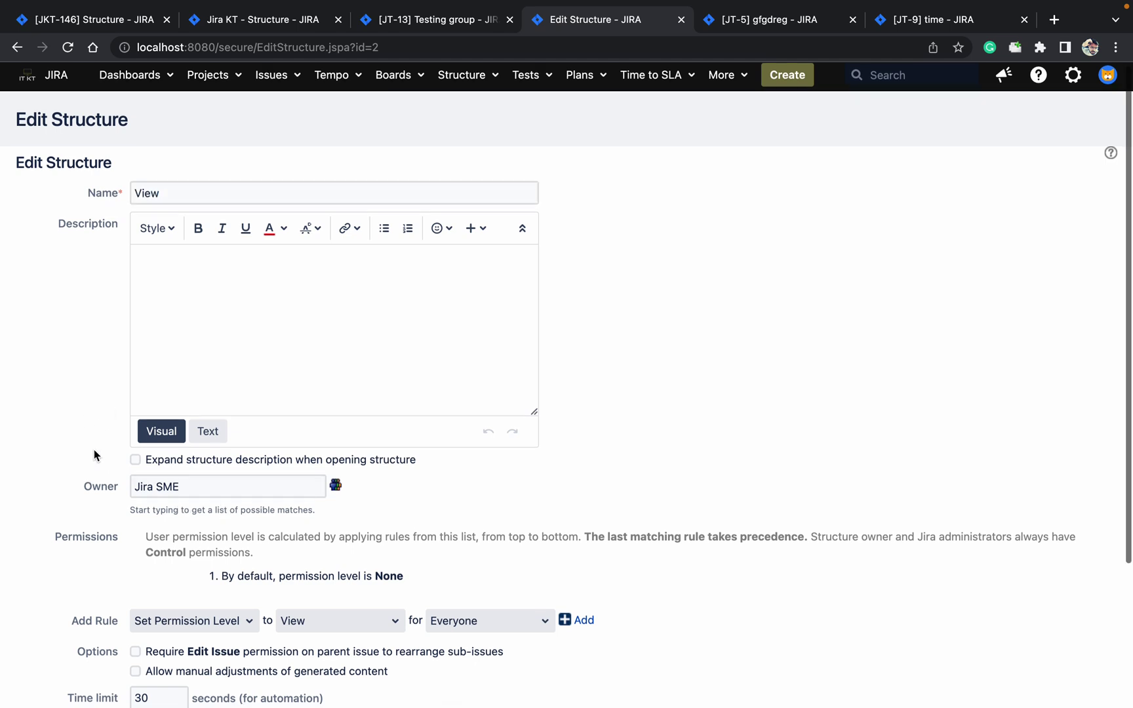
scroll(93, 451, down, 5)
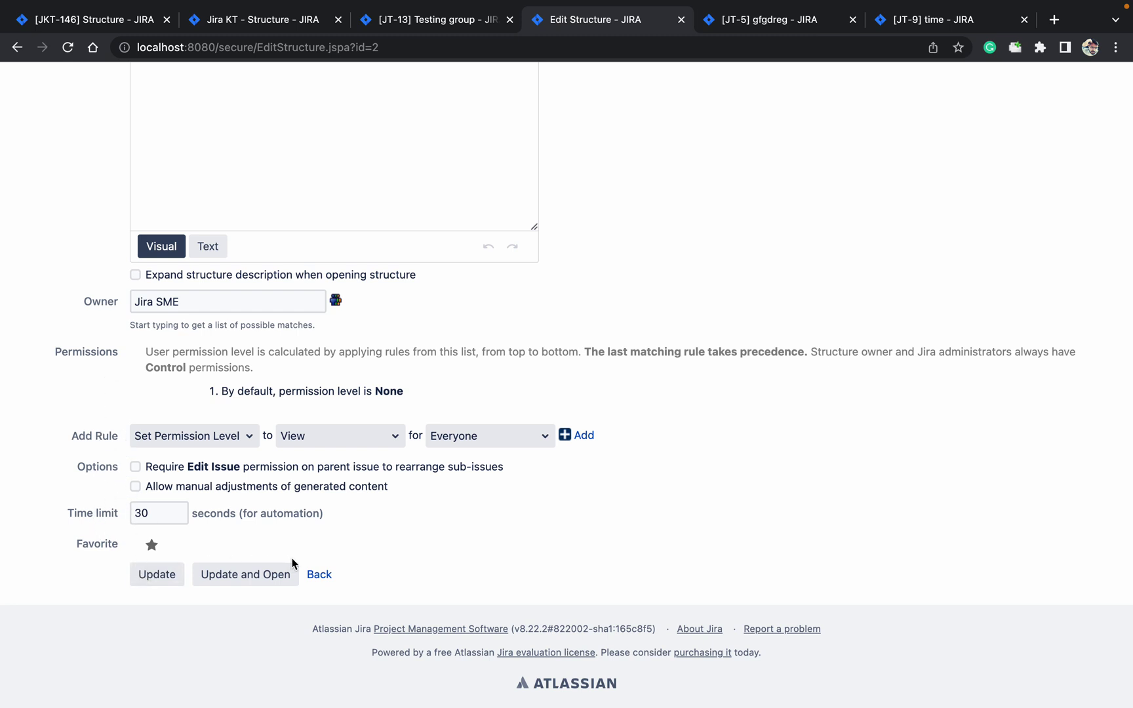
click(312, 576)
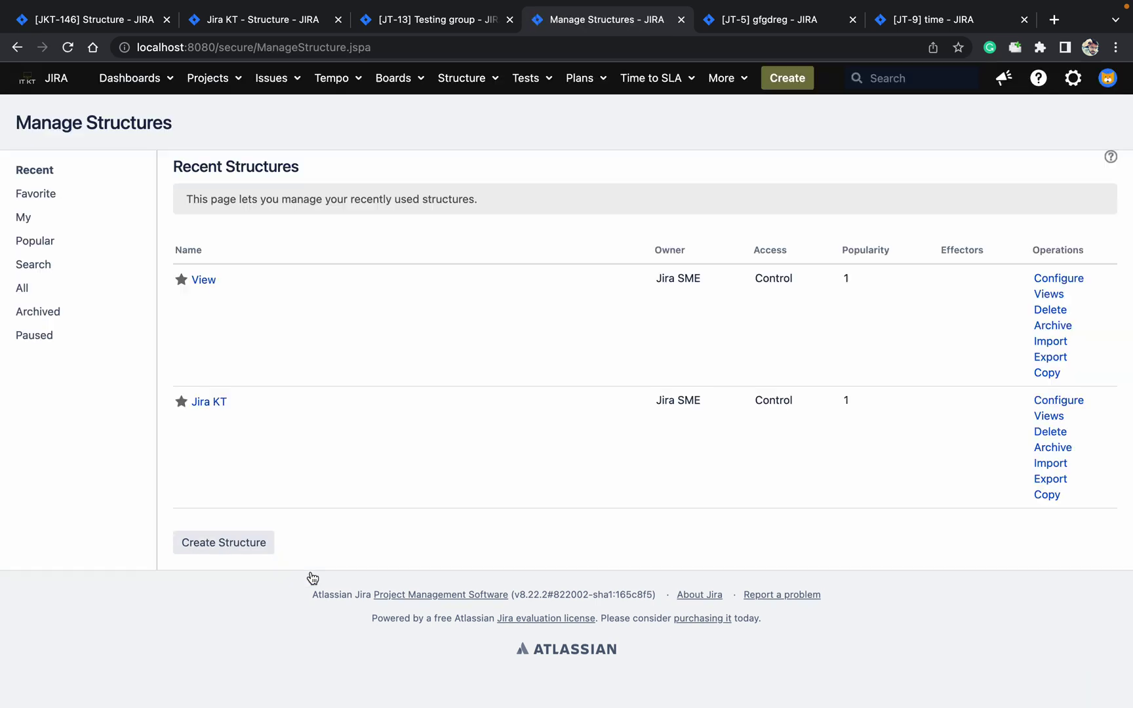
click(204, 286)
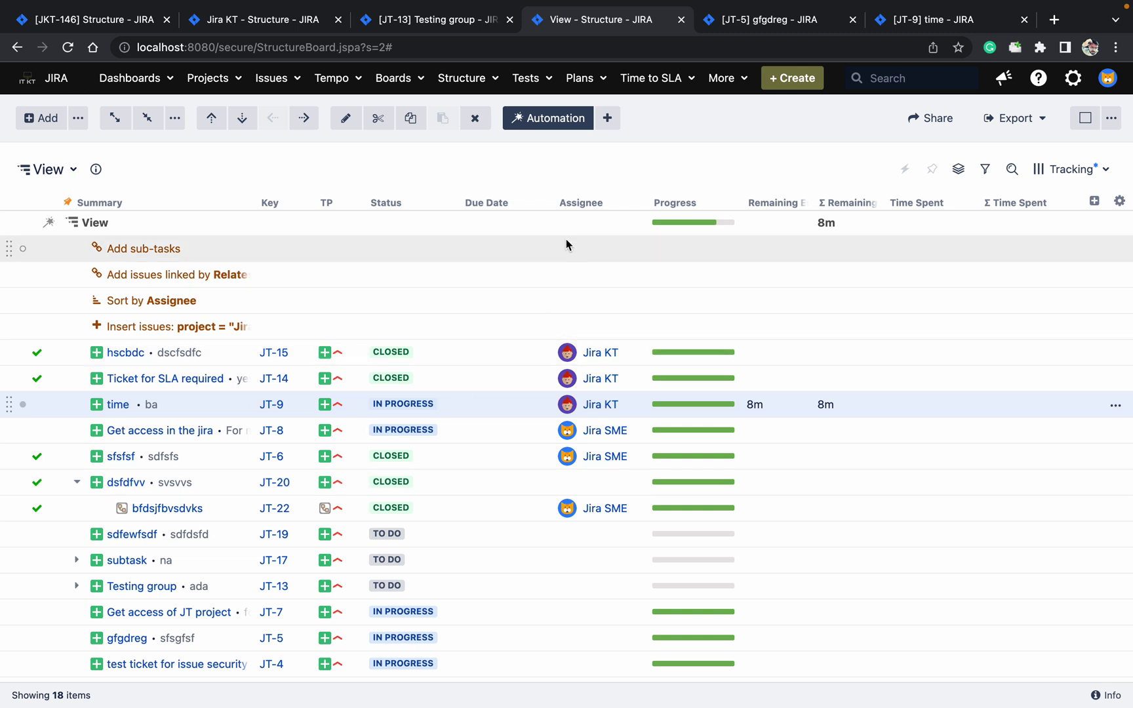
Step: Try to remove request JT-7 from the View structure
click(608, 119)
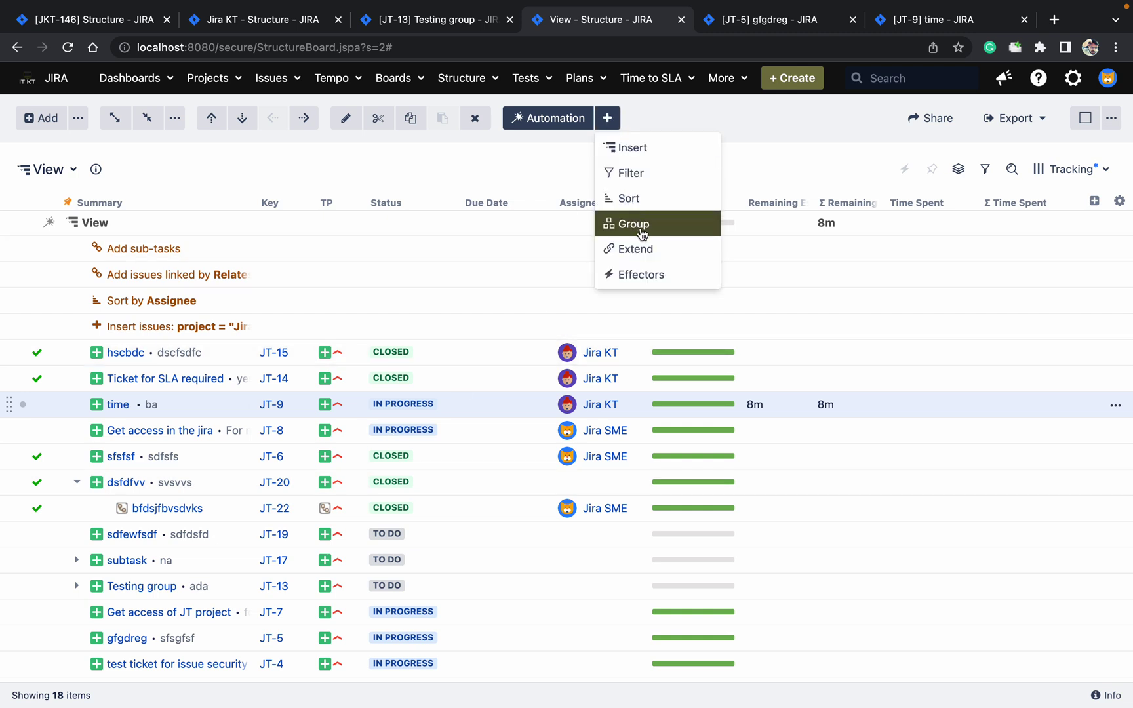
click(68, 617)
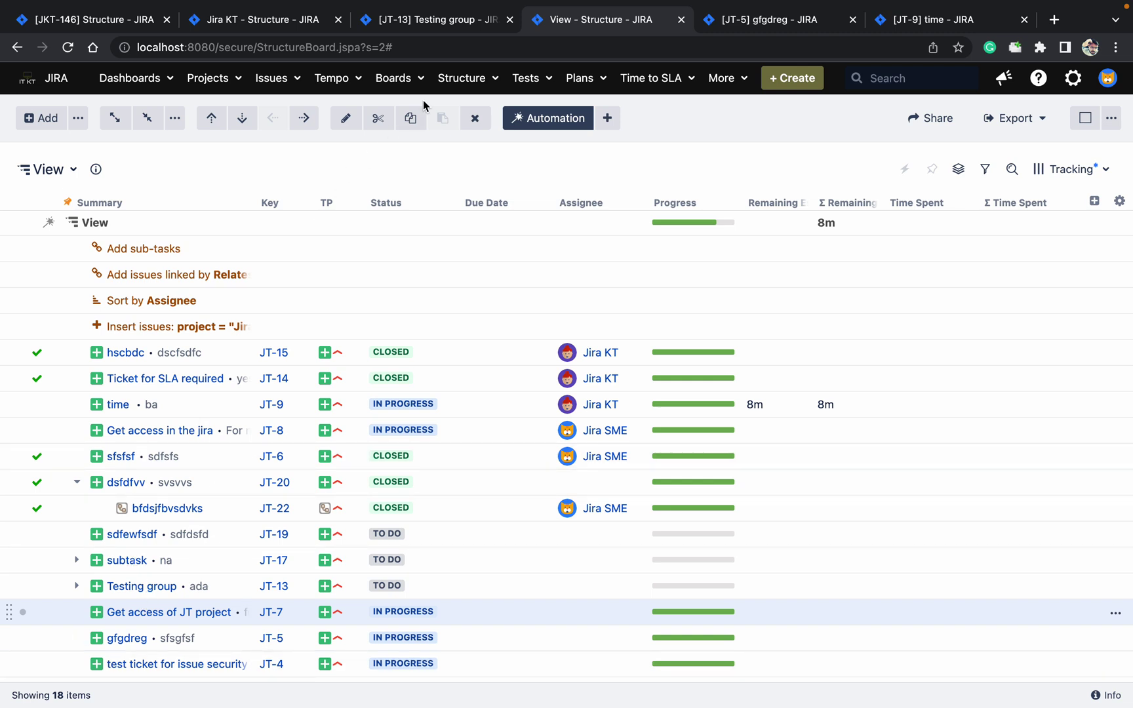
click(475, 119)
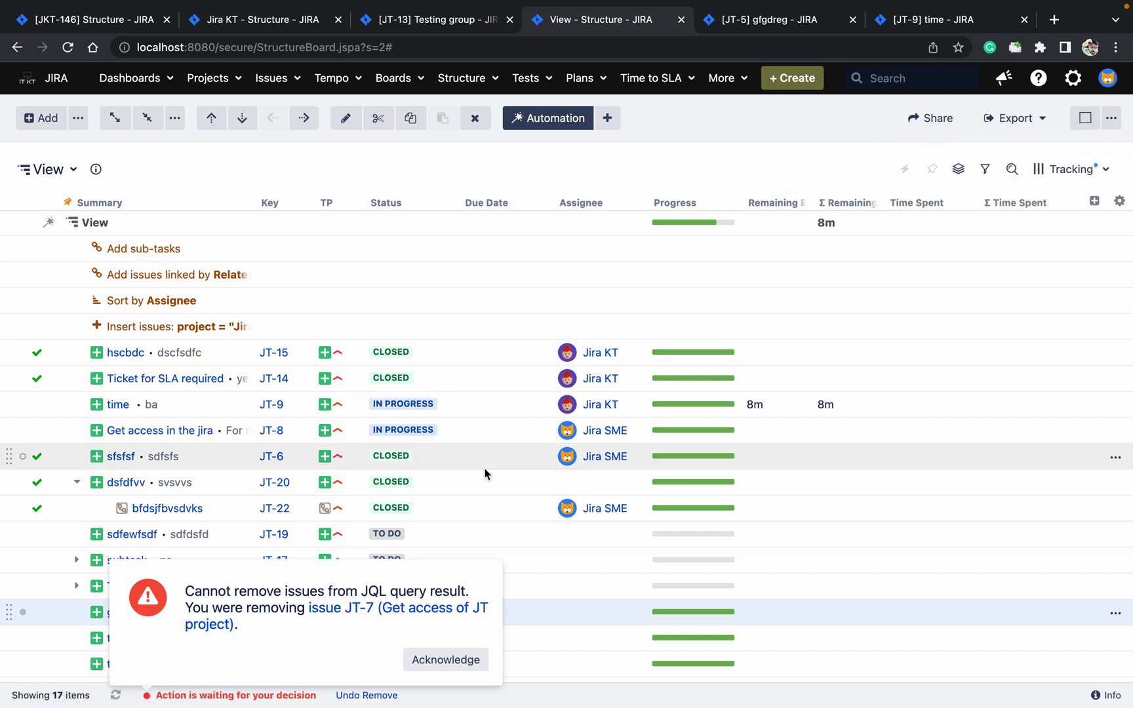
click(462, 661)
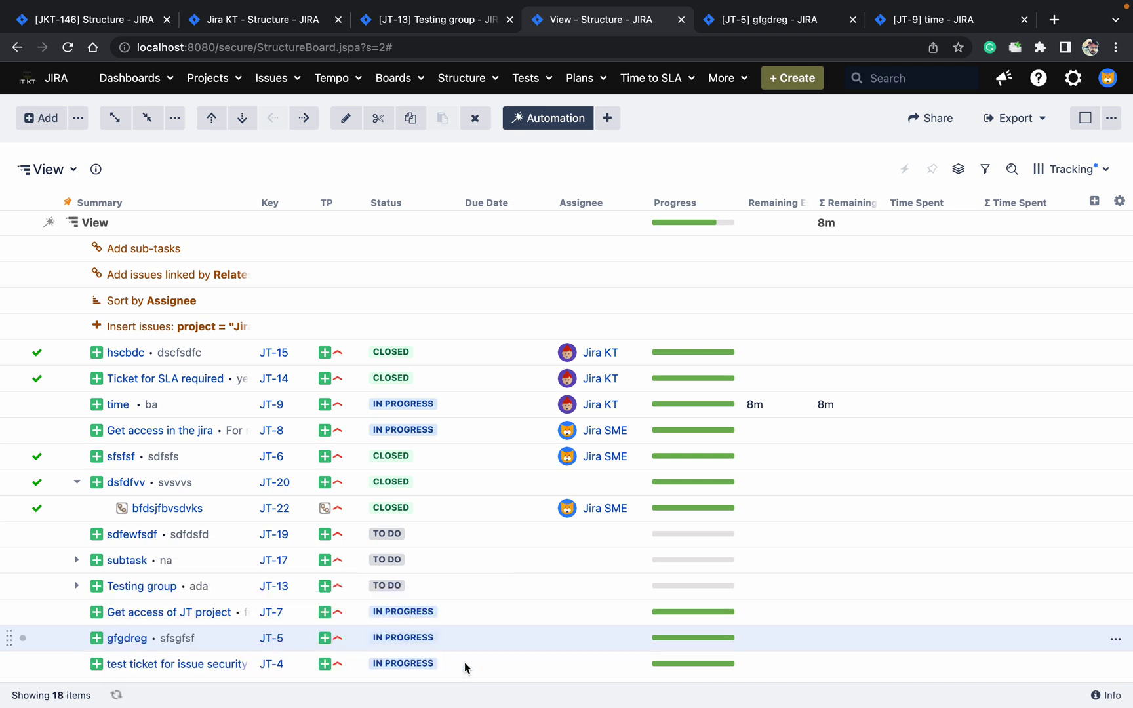
Step: Remove the linked-issues extender and the Sort by Assignee generator from the View structure
click(177, 226)
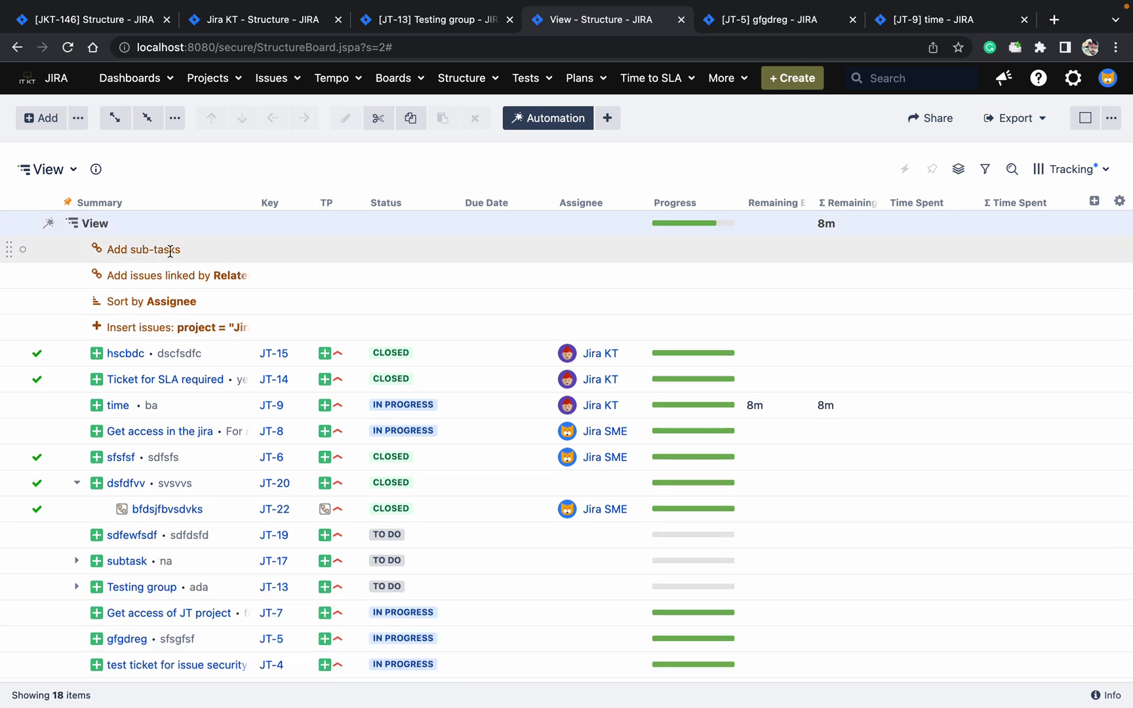
click(76, 279)
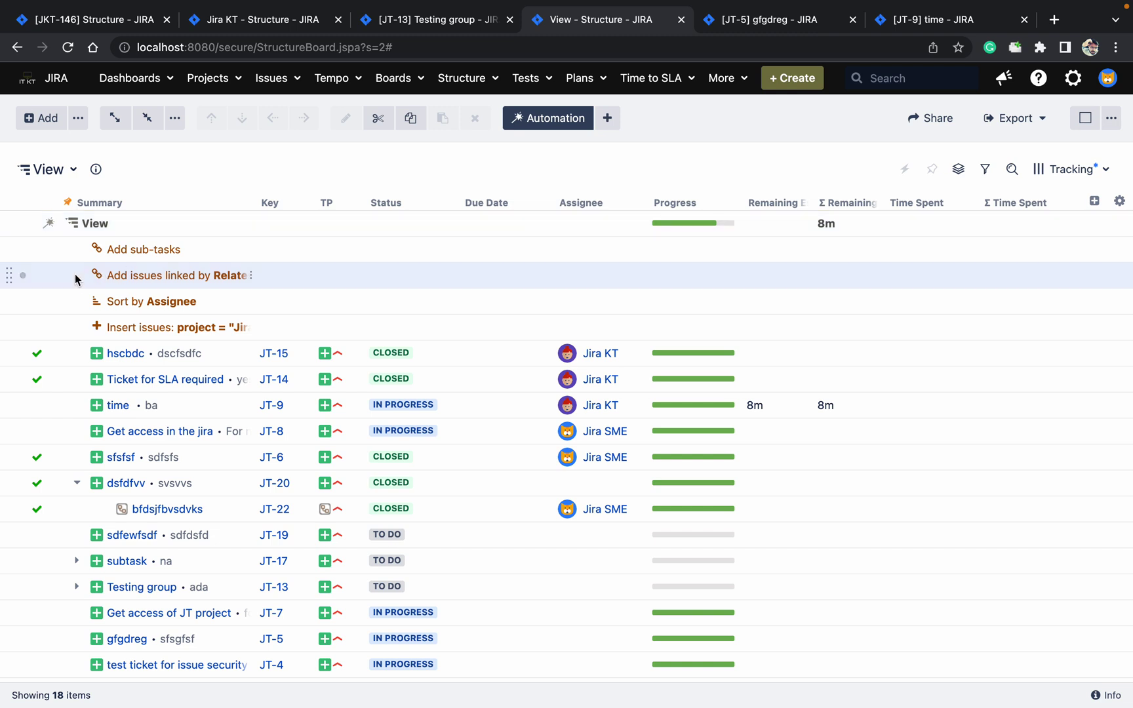
click(475, 120)
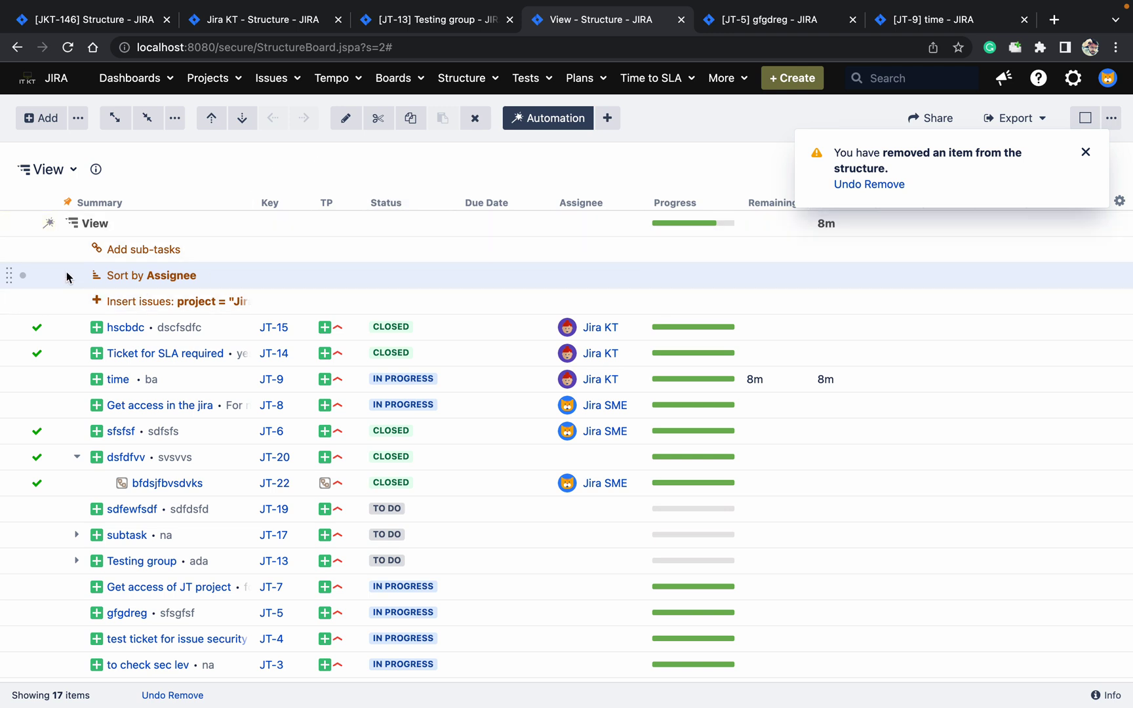
click(478, 122)
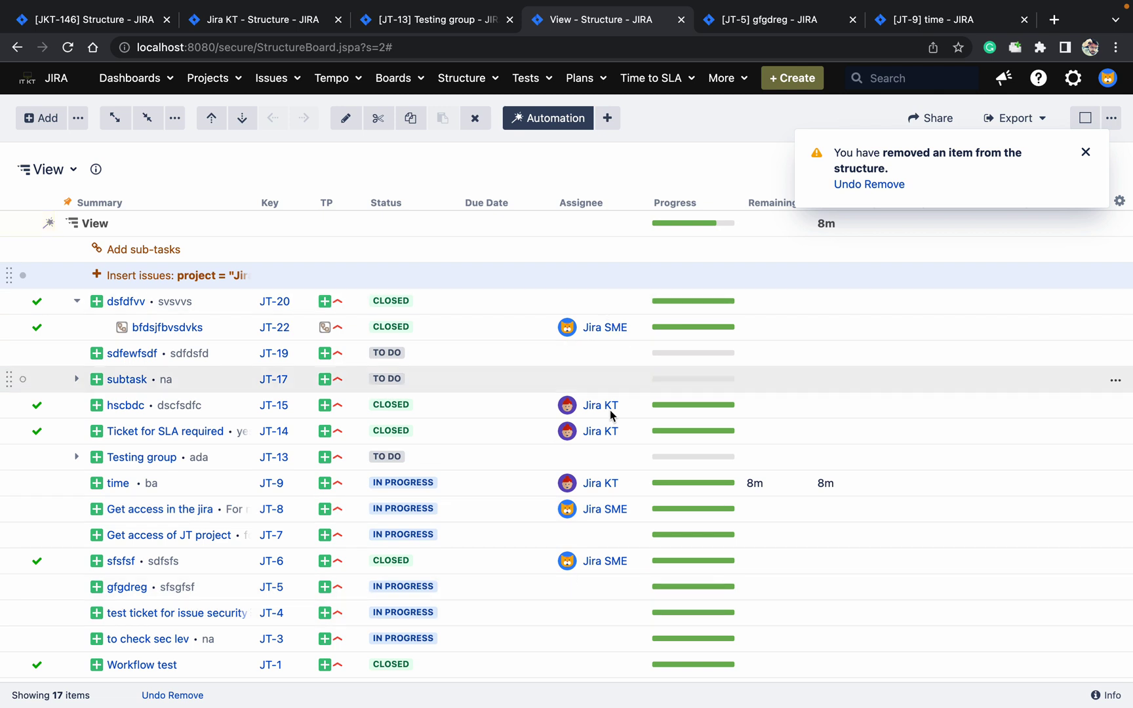
Step: Add a Group by Assignee generator to the View structure, and expand the Unassigned folder and both assignee groups
click(610, 119)
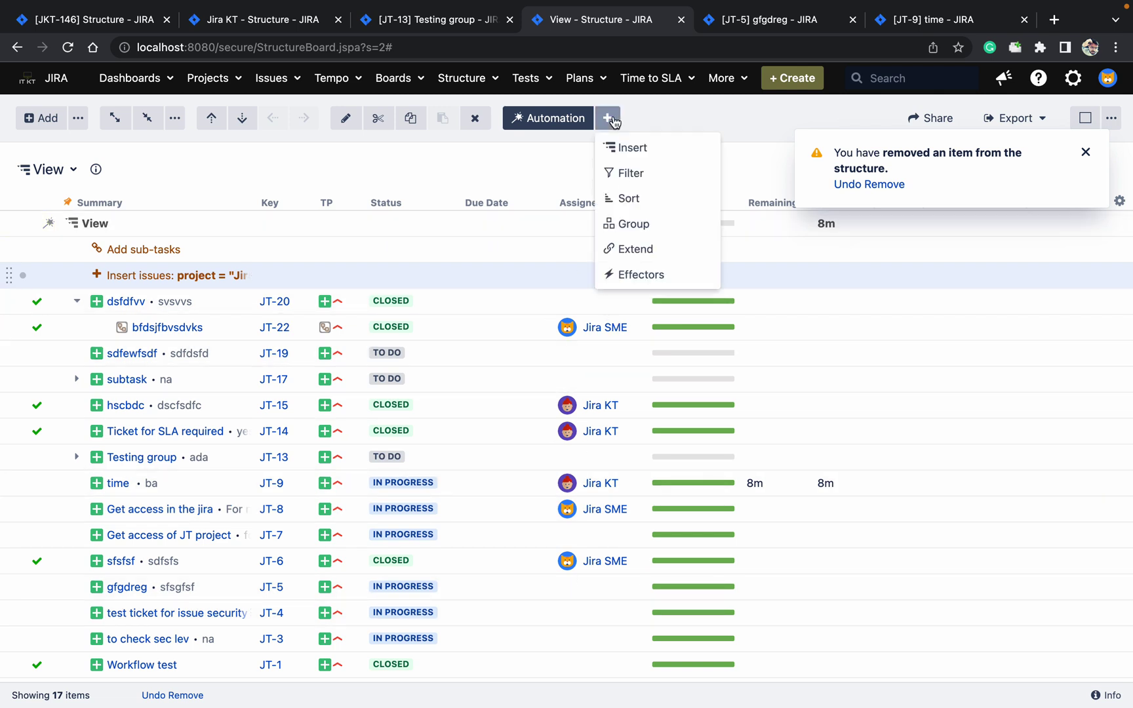
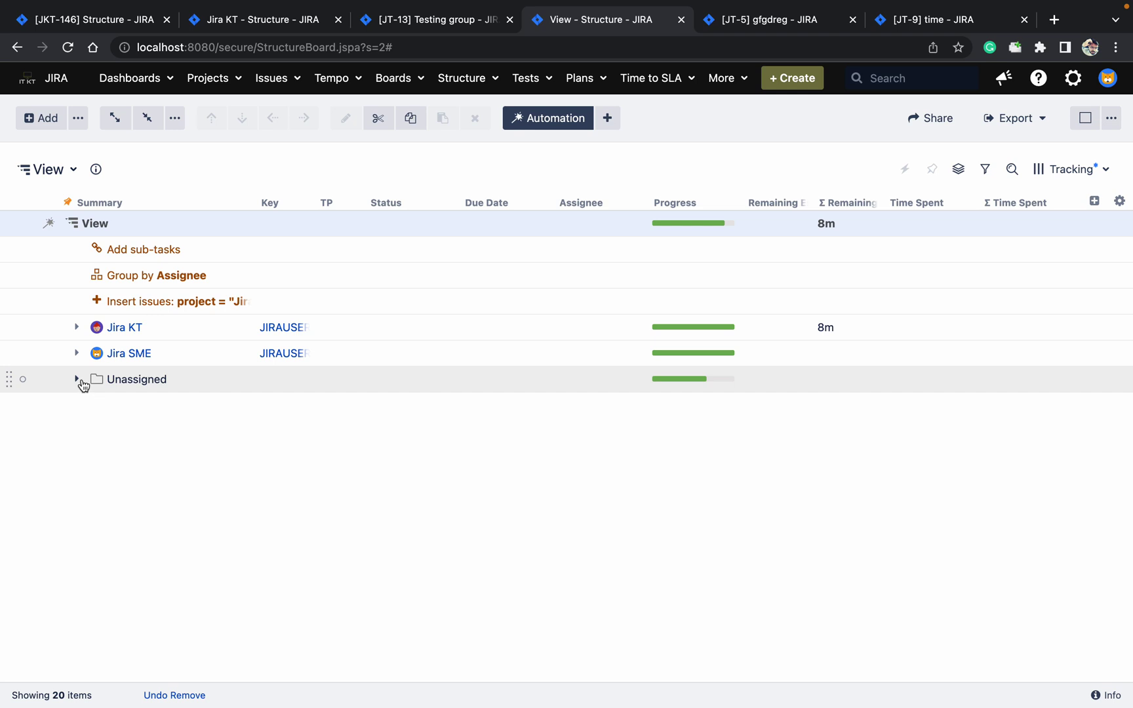
click(81, 381)
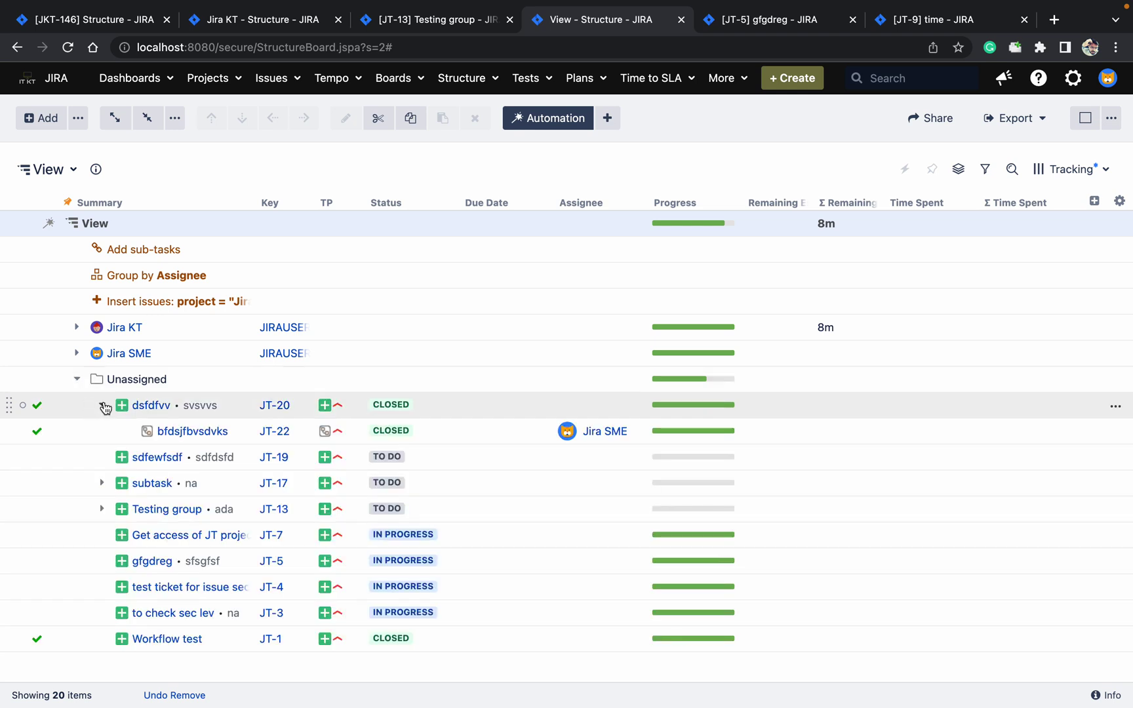
click(102, 405)
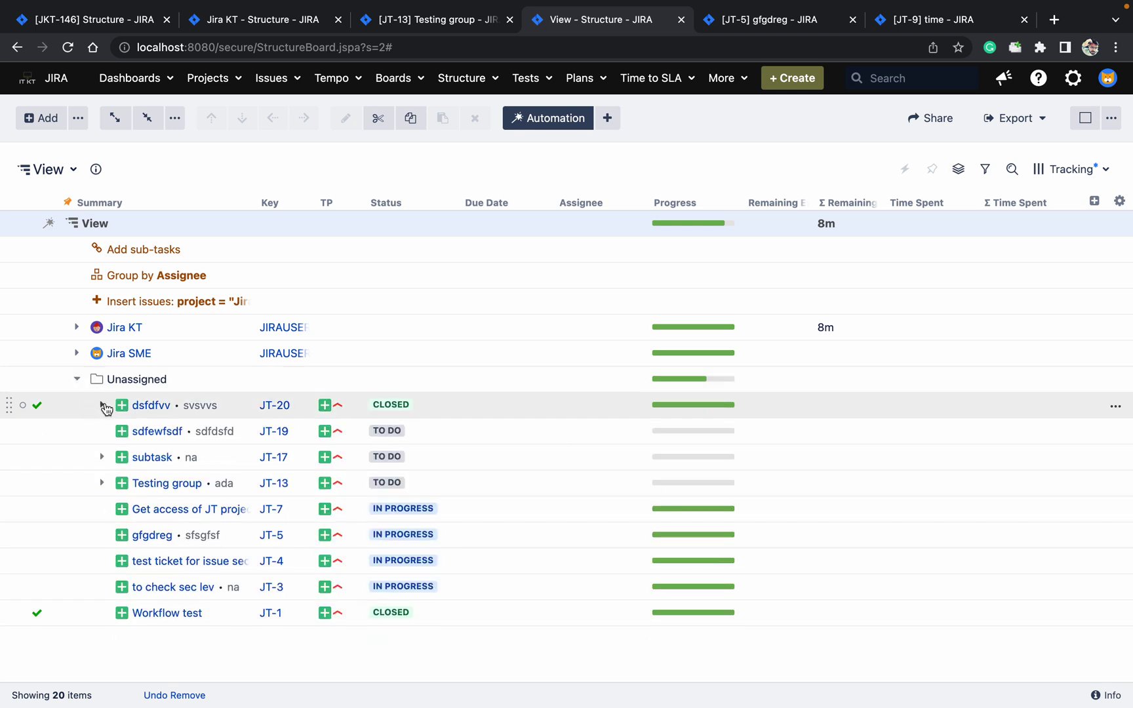
click(79, 353)
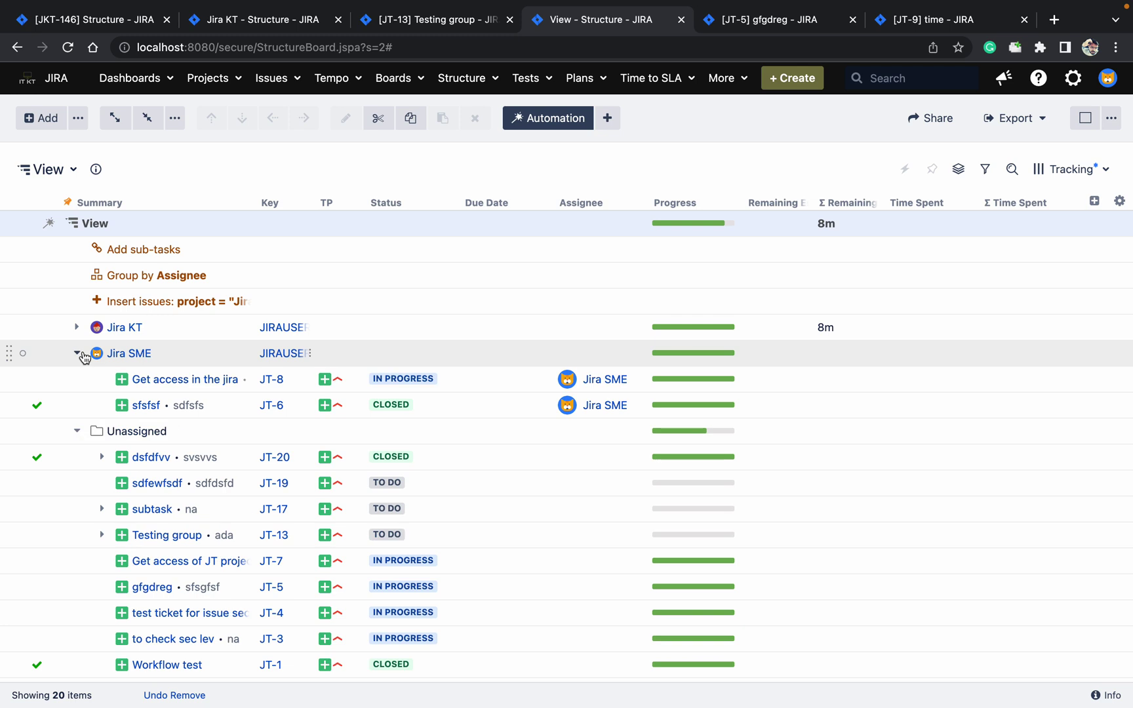
click(78, 328)
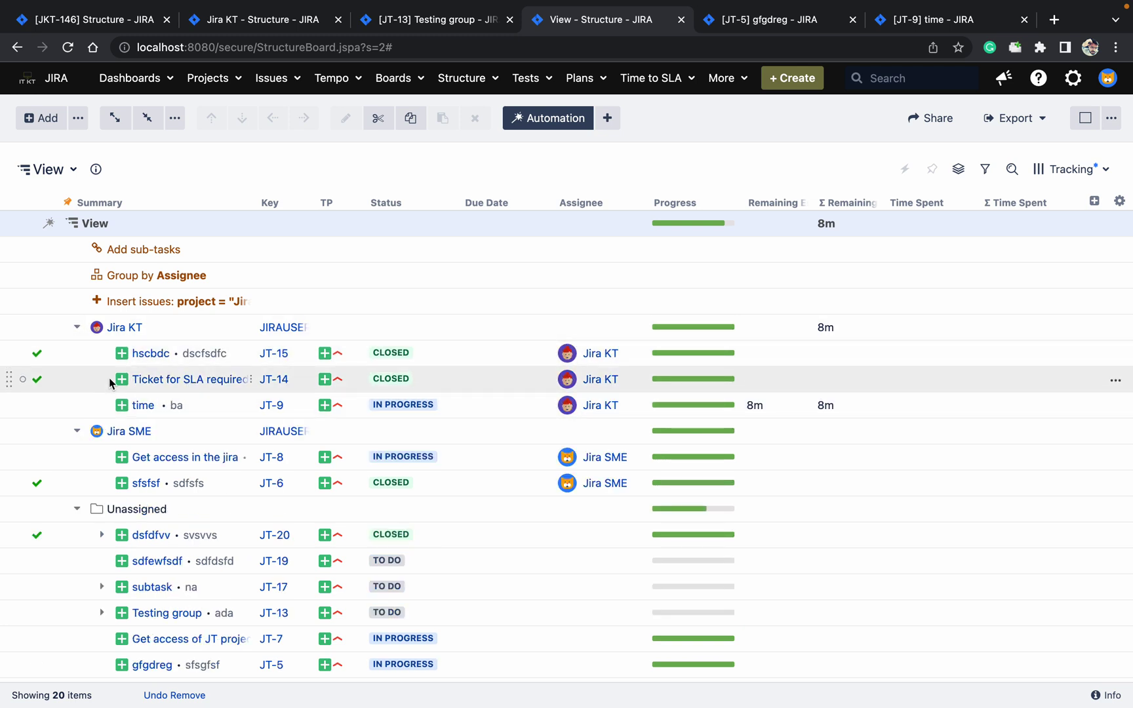
Step: Set up an Attribute to Issue Field effector for the View structure with Assignee as both the attribute and the field
click(608, 119)
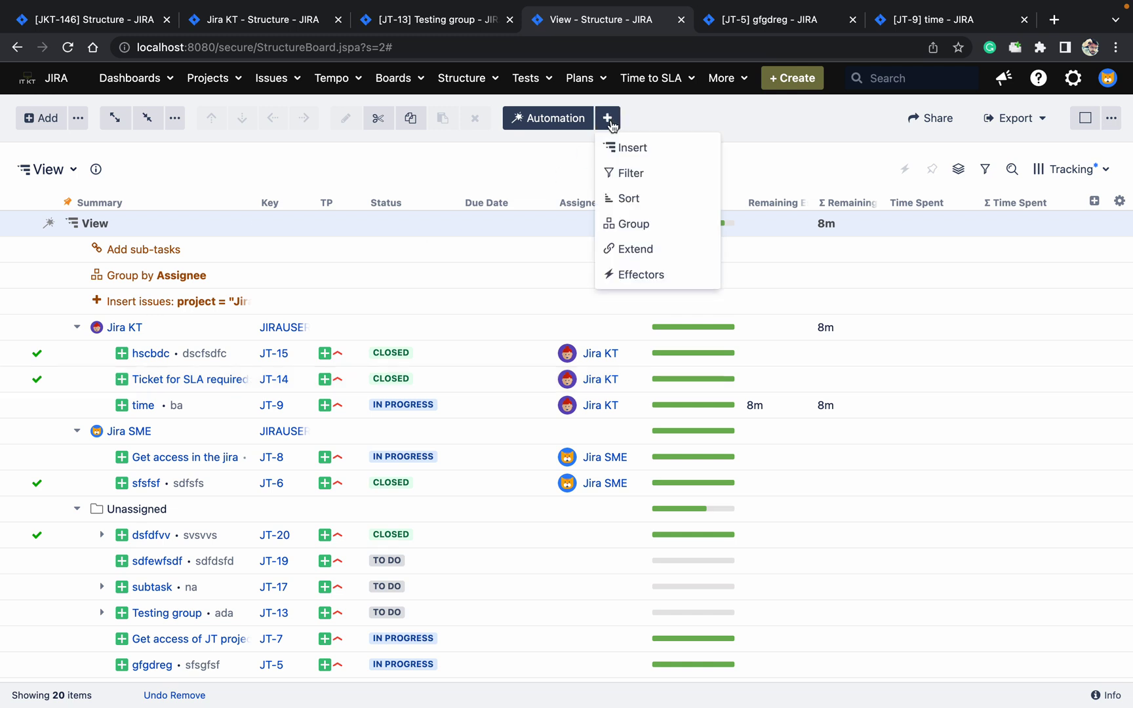
click(657, 273)
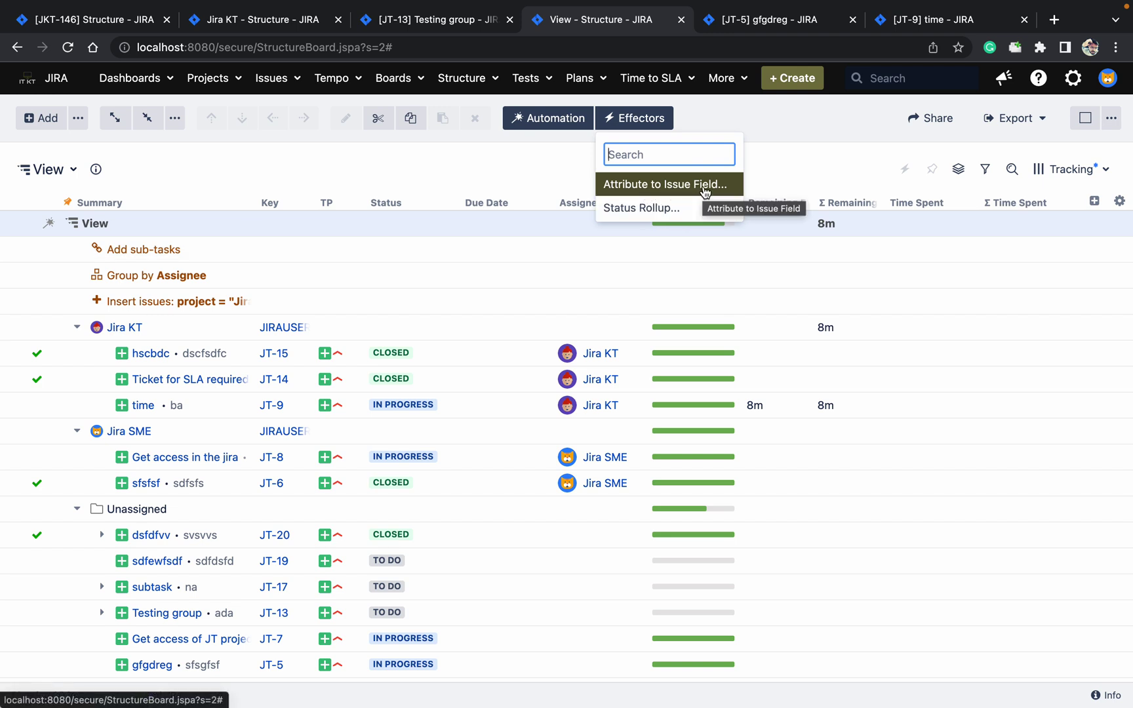
text(se)
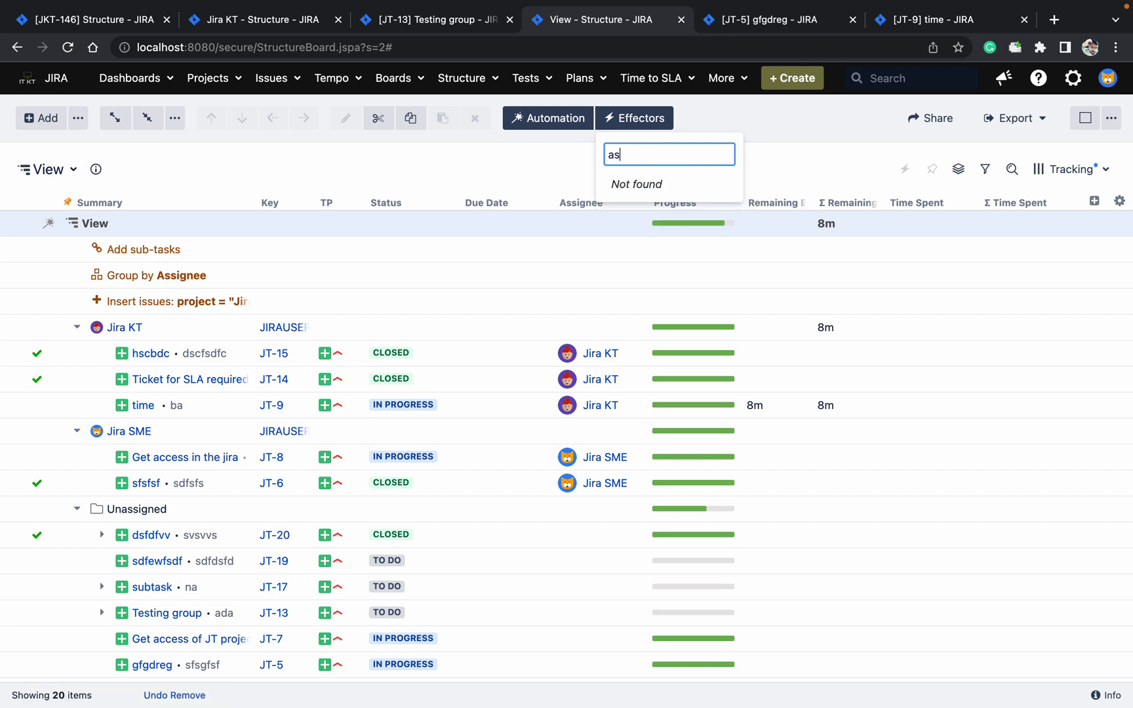
key(BackSpace)
key(BackSpace)
click(713, 189)
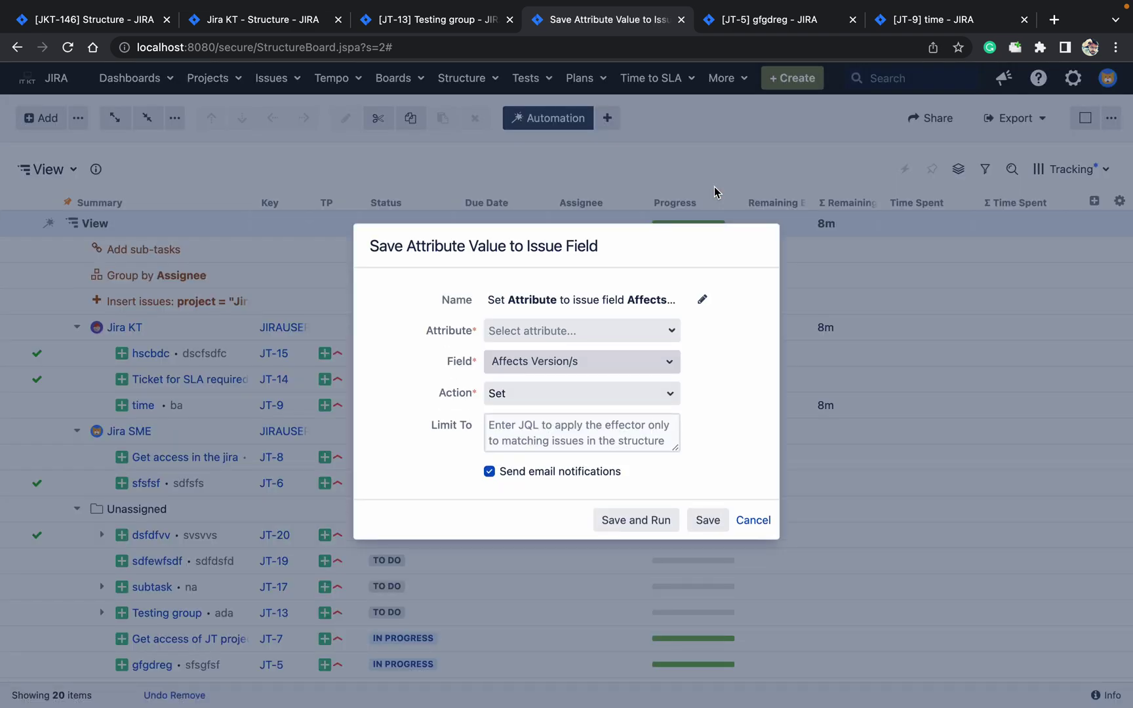
click(530, 333)
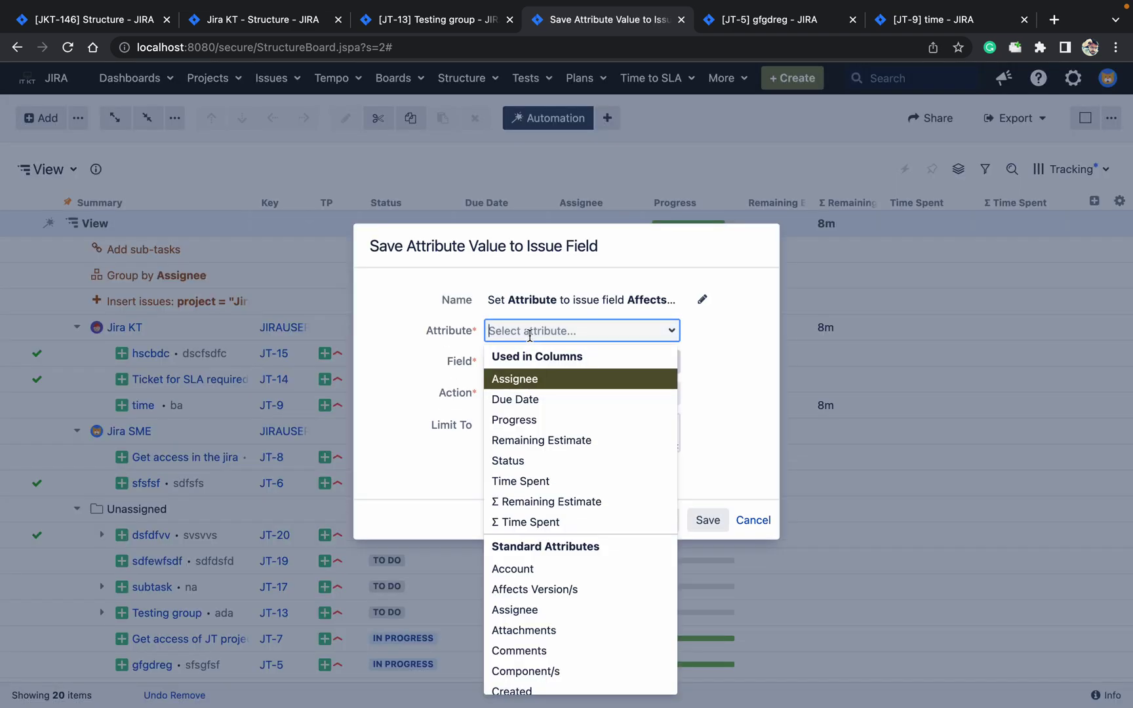
click(558, 378)
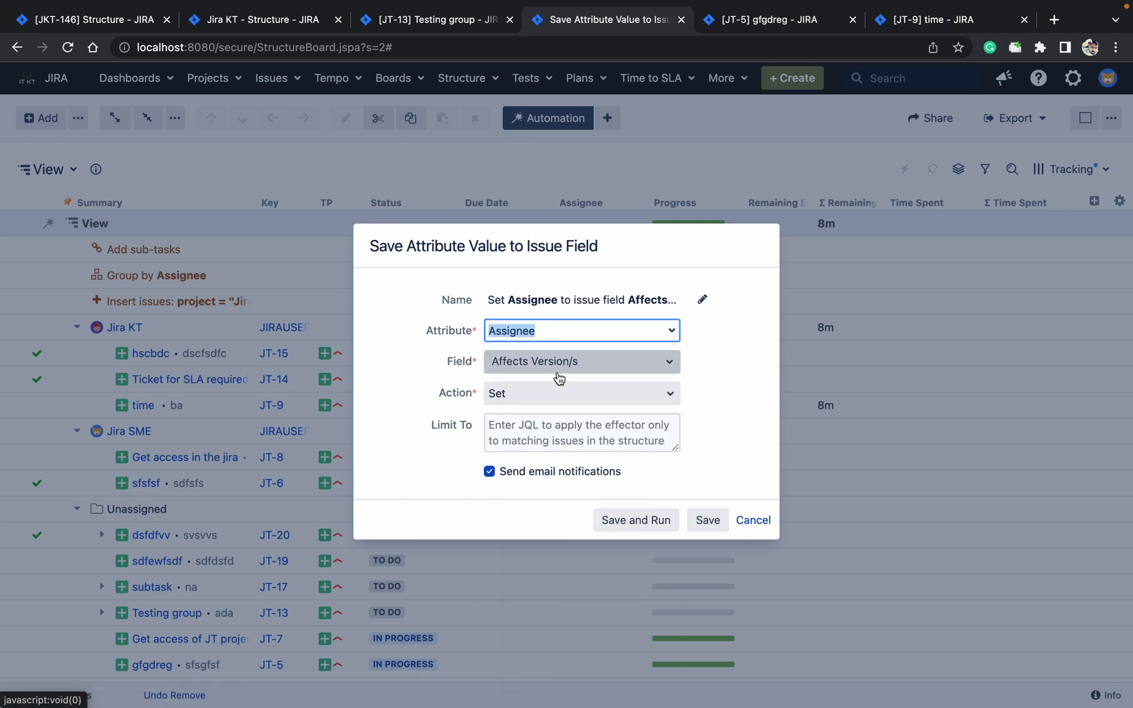
click(545, 364)
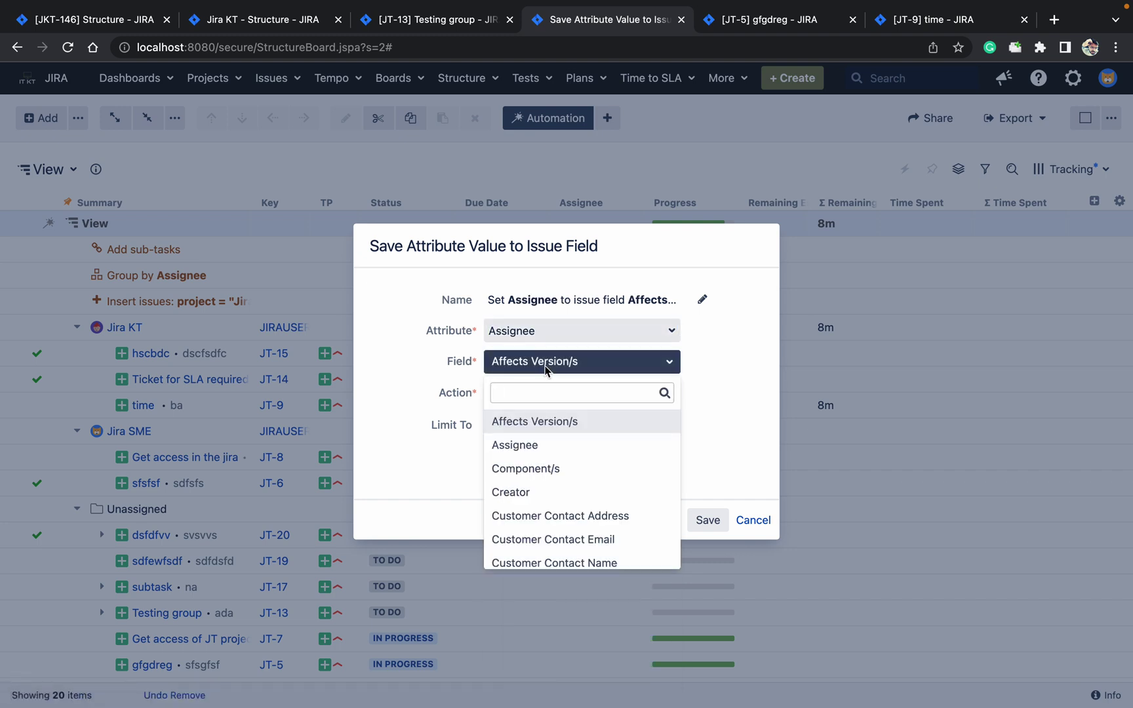
text(ass)
key(Return)
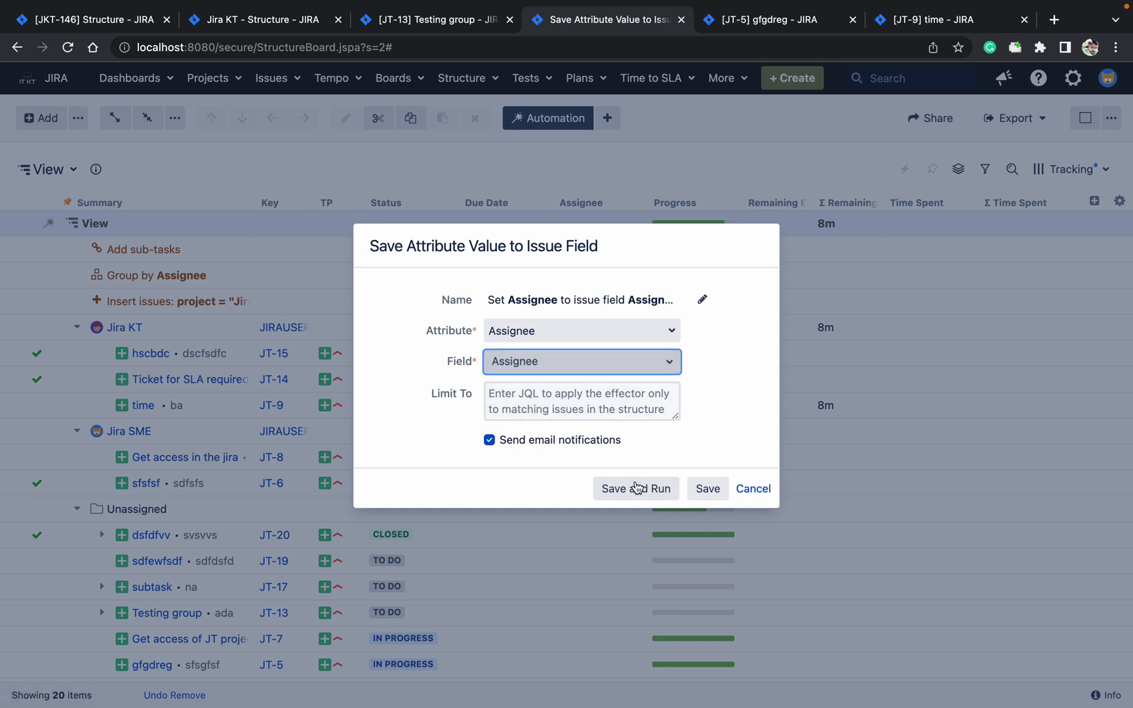
Step: Save and run the new Assignee effector, and acknowledge the completed run
click(660, 498)
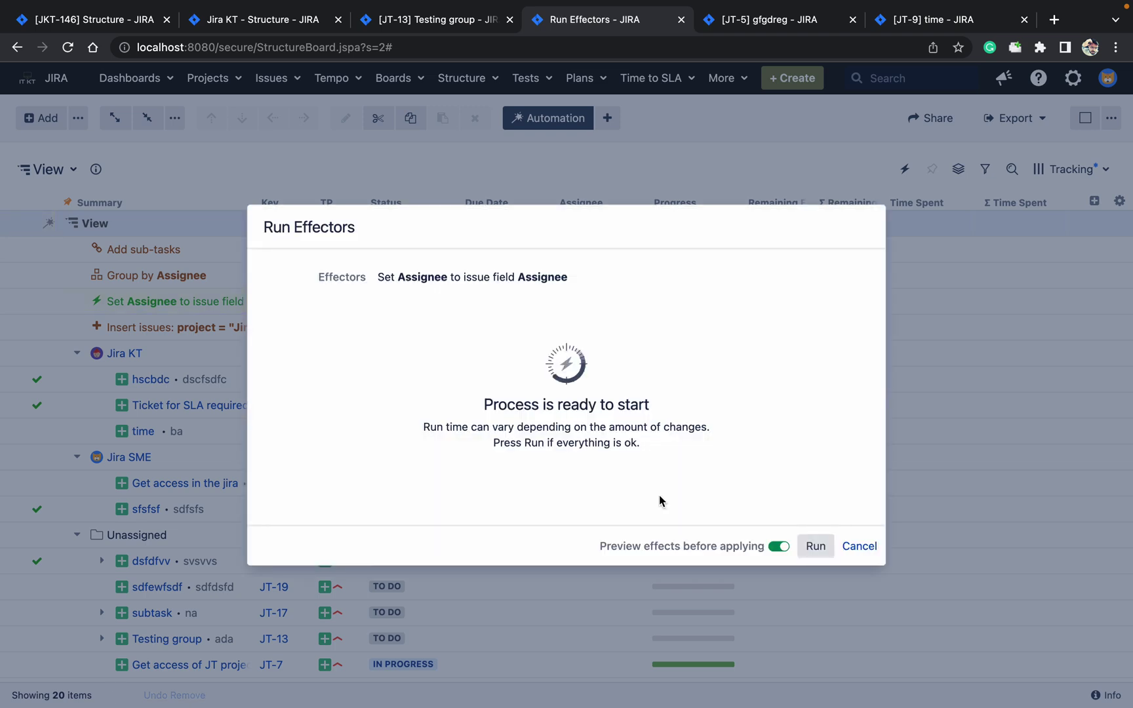
click(816, 554)
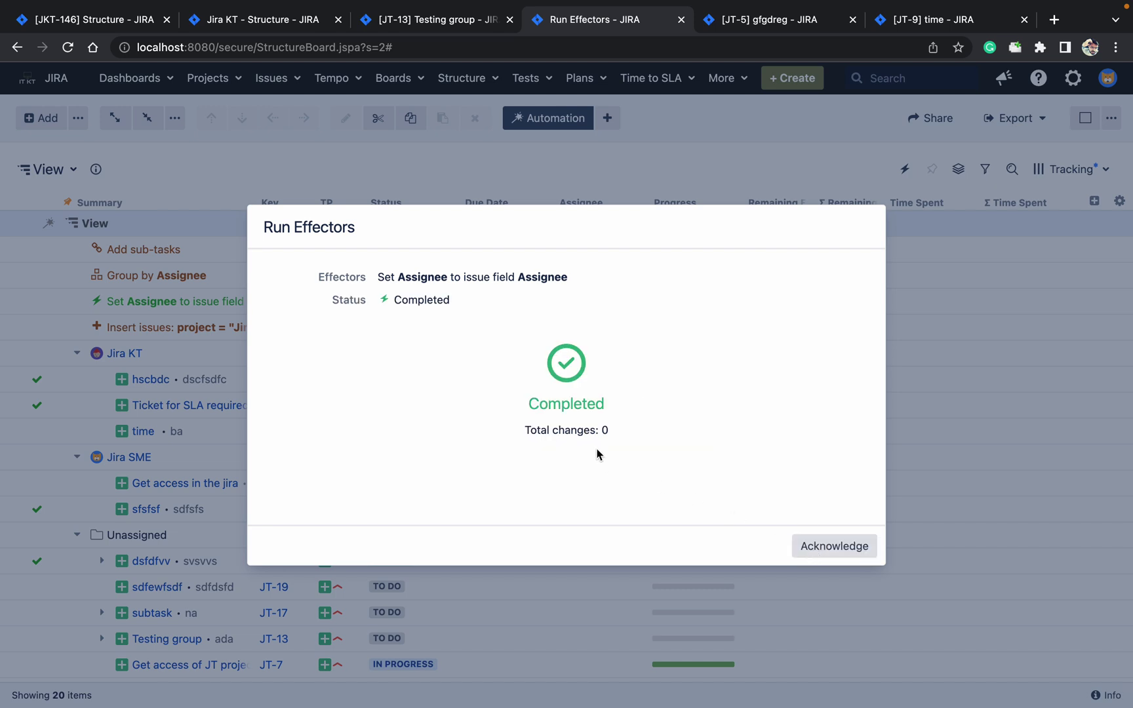
click(845, 552)
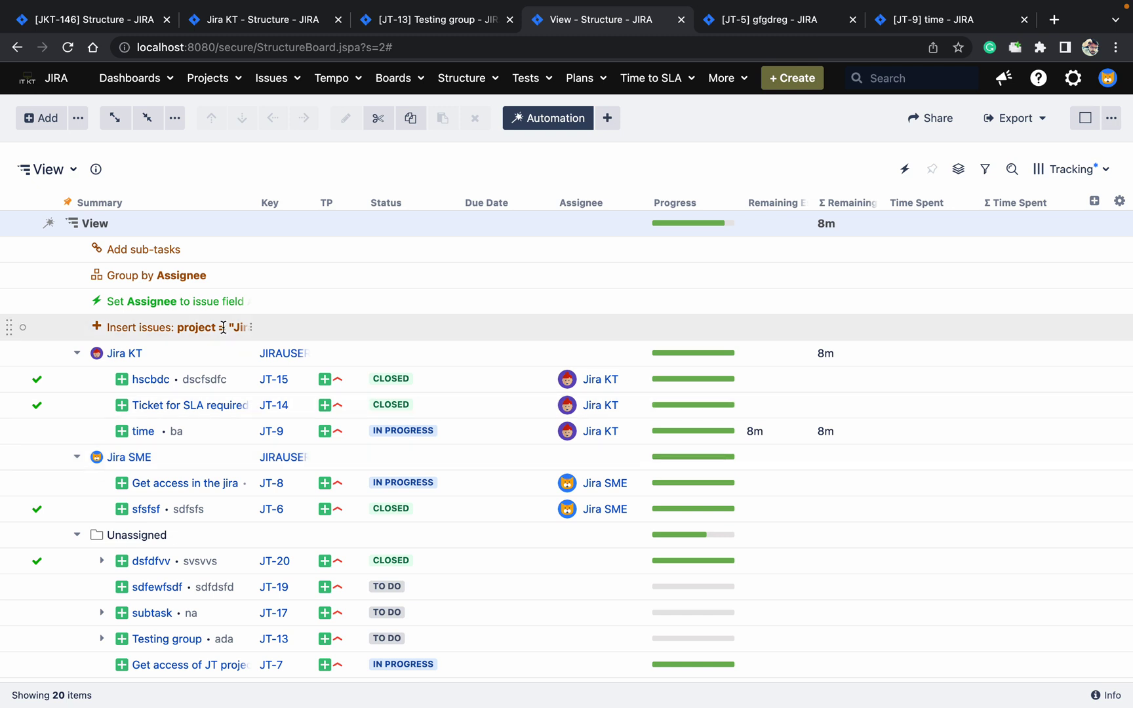
Step: Change the effector's attribute to Reporter so it fills the Assignee field, and save, run and apply all its effects
double_click(195, 301)
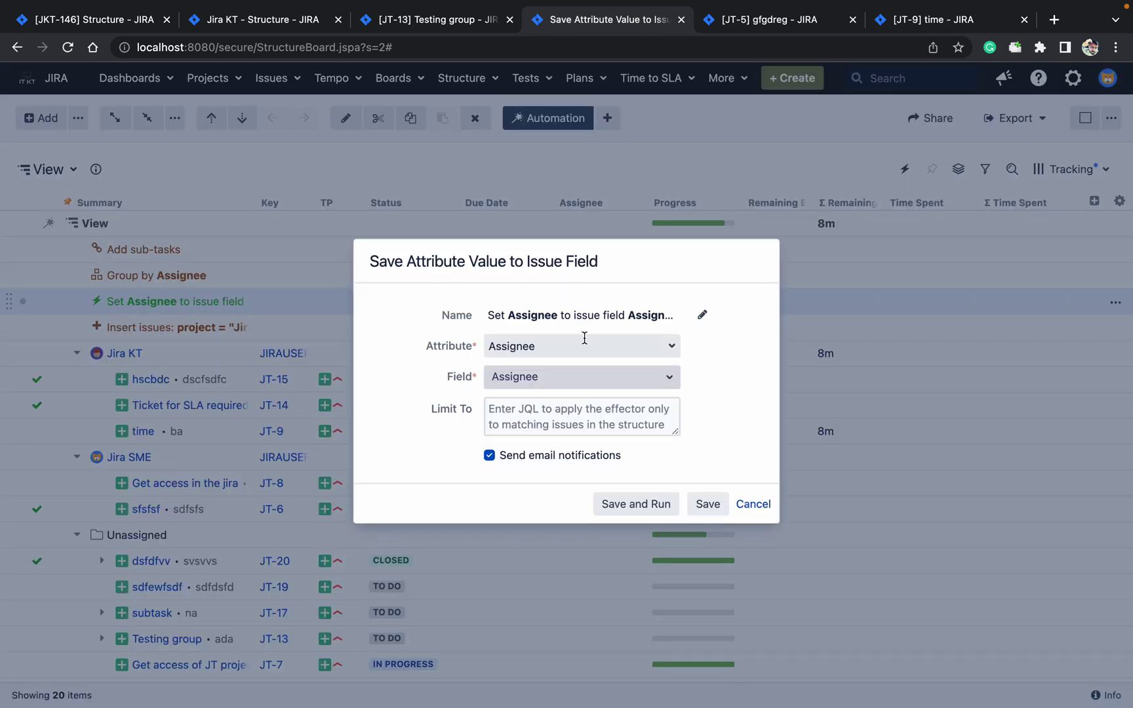
click(564, 413)
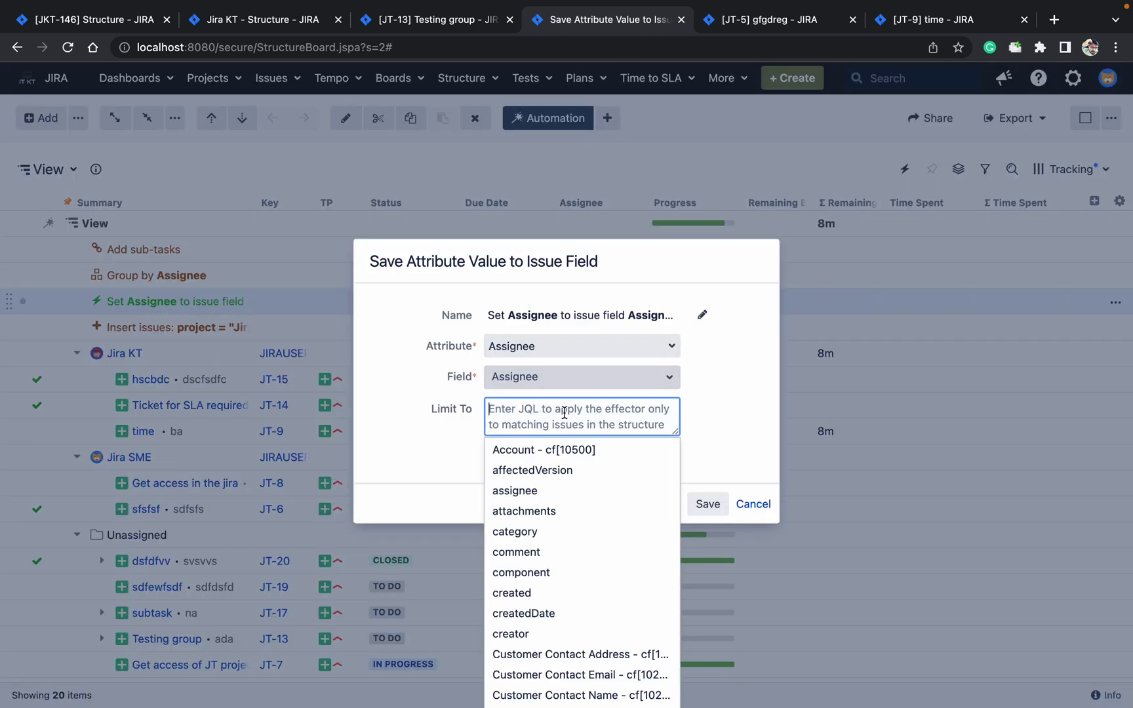
click(732, 433)
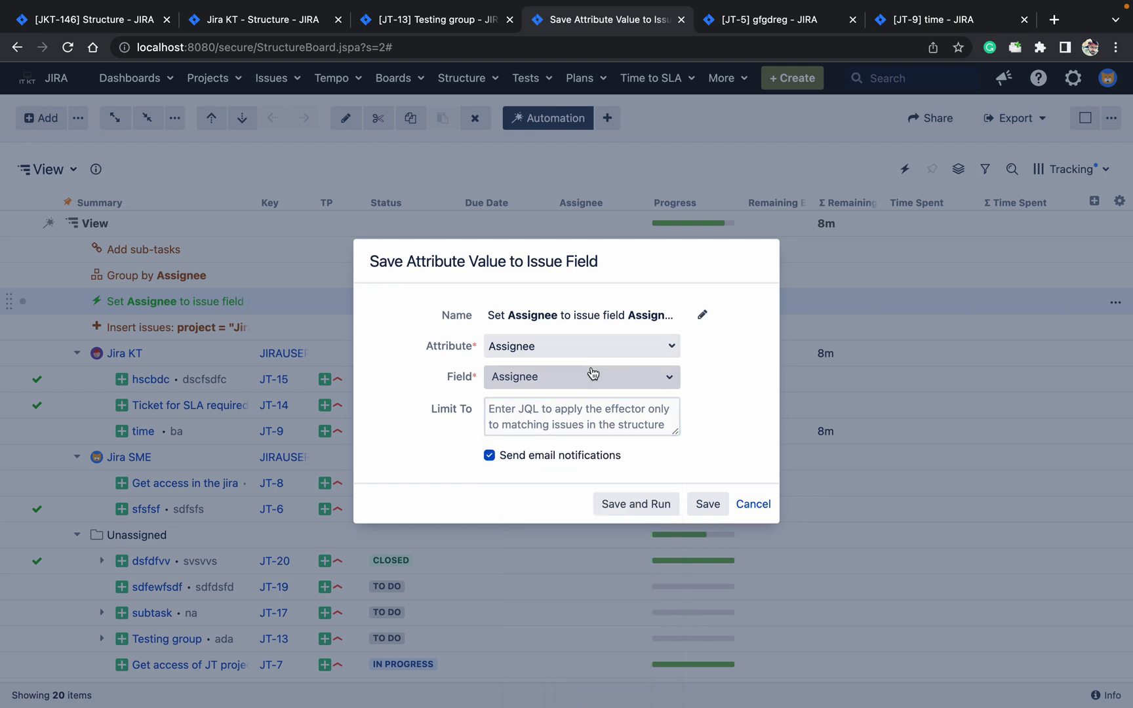
click(569, 350)
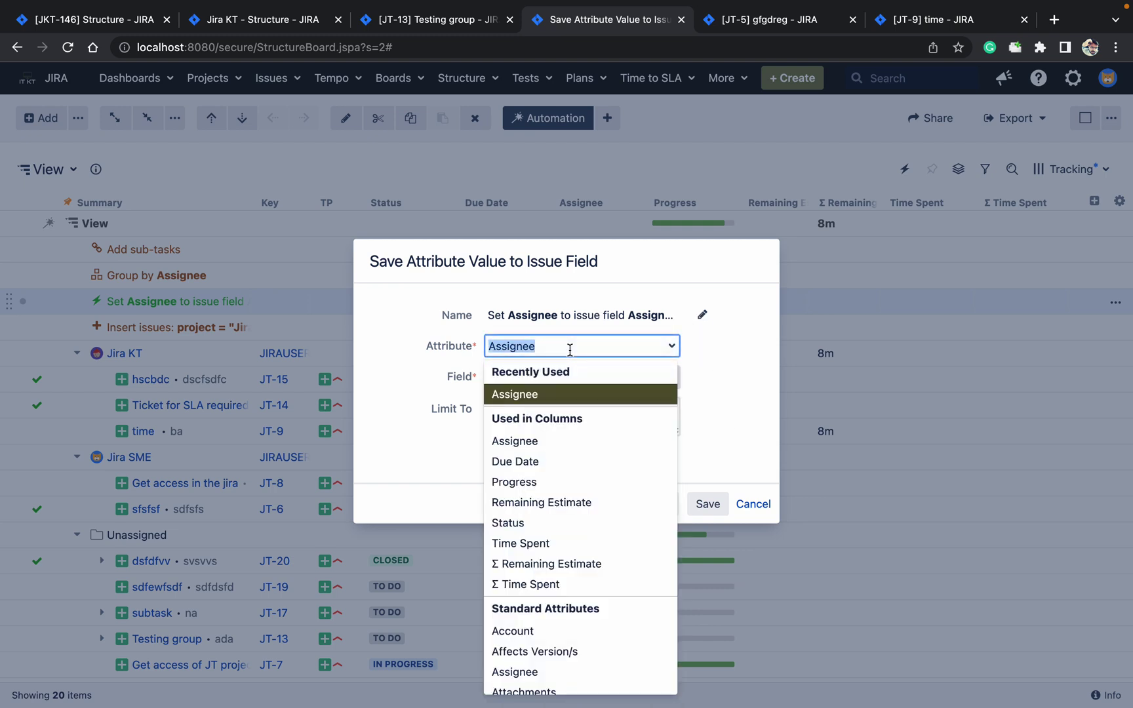
text(re)
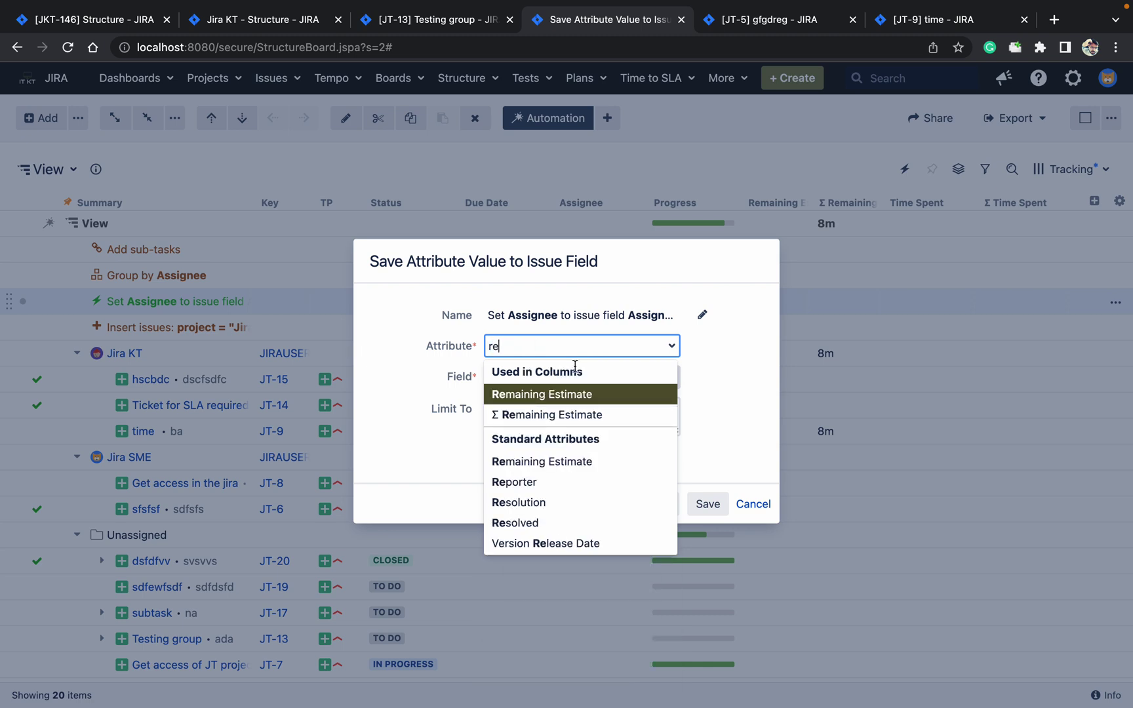
click(617, 482)
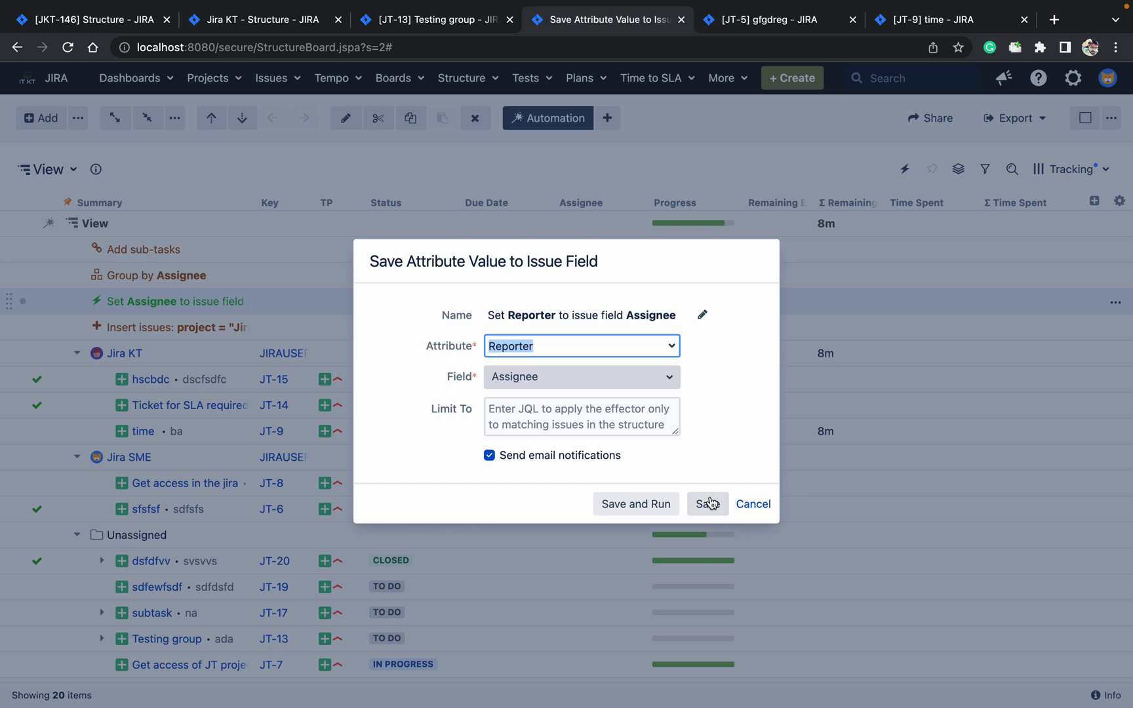
click(658, 503)
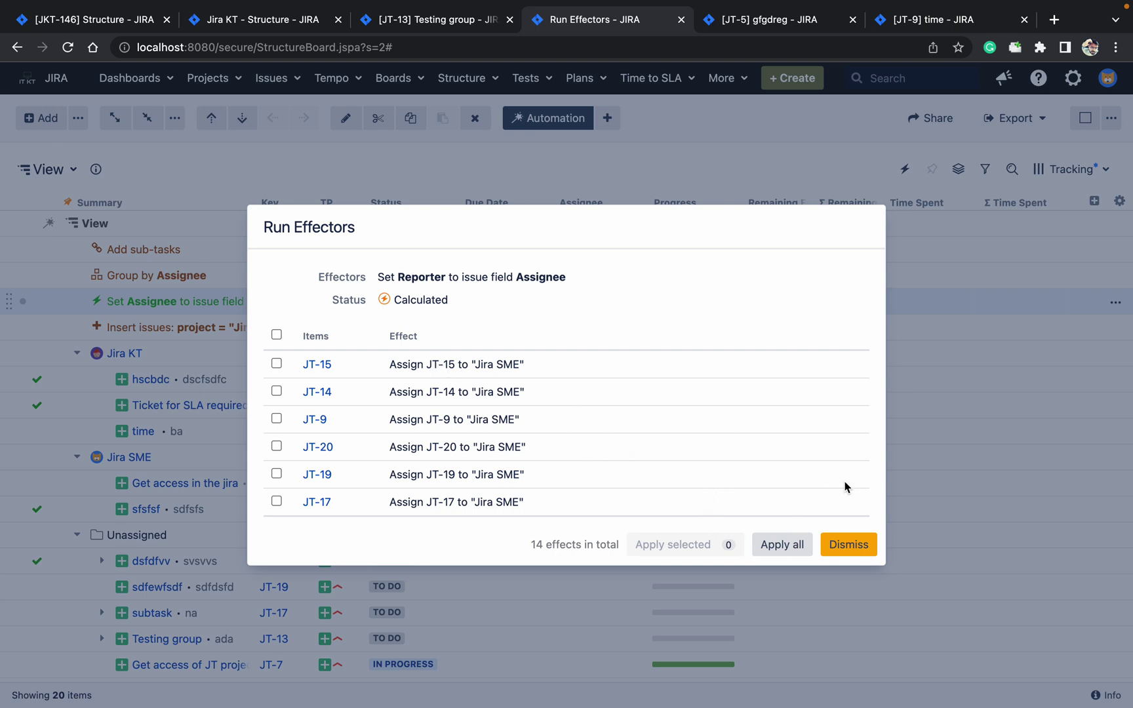
click(803, 549)
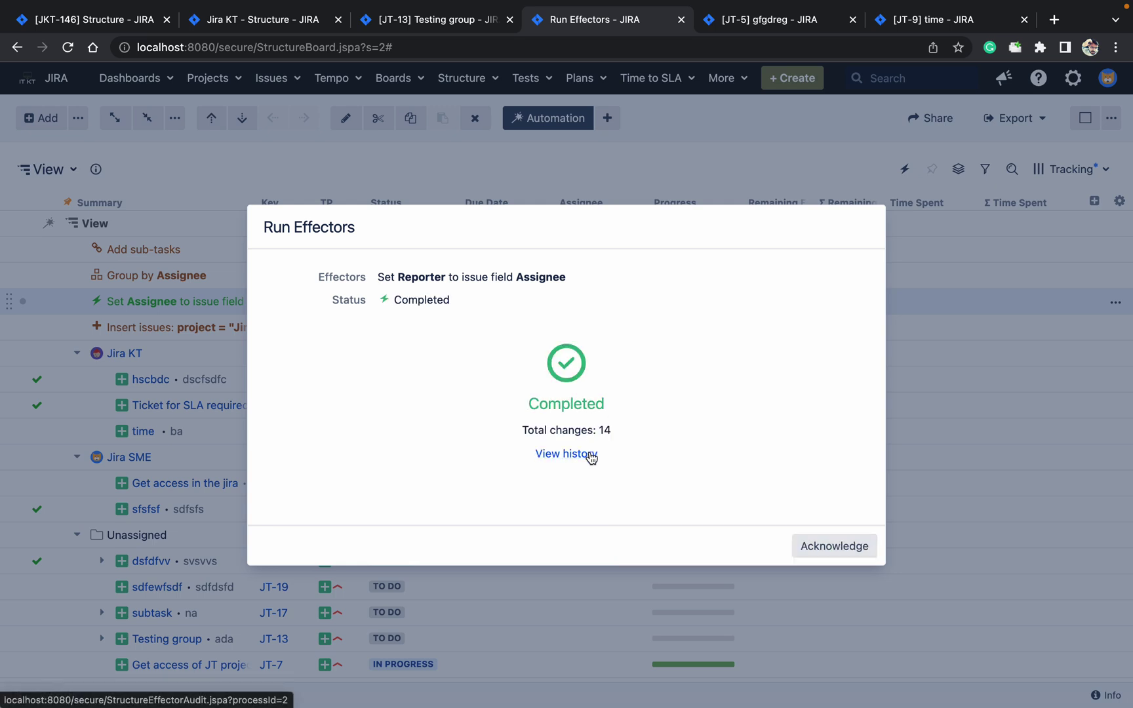
Step: Review the effector run's history on the audit page, including its reverse actions, effects and revert options
click(593, 455)
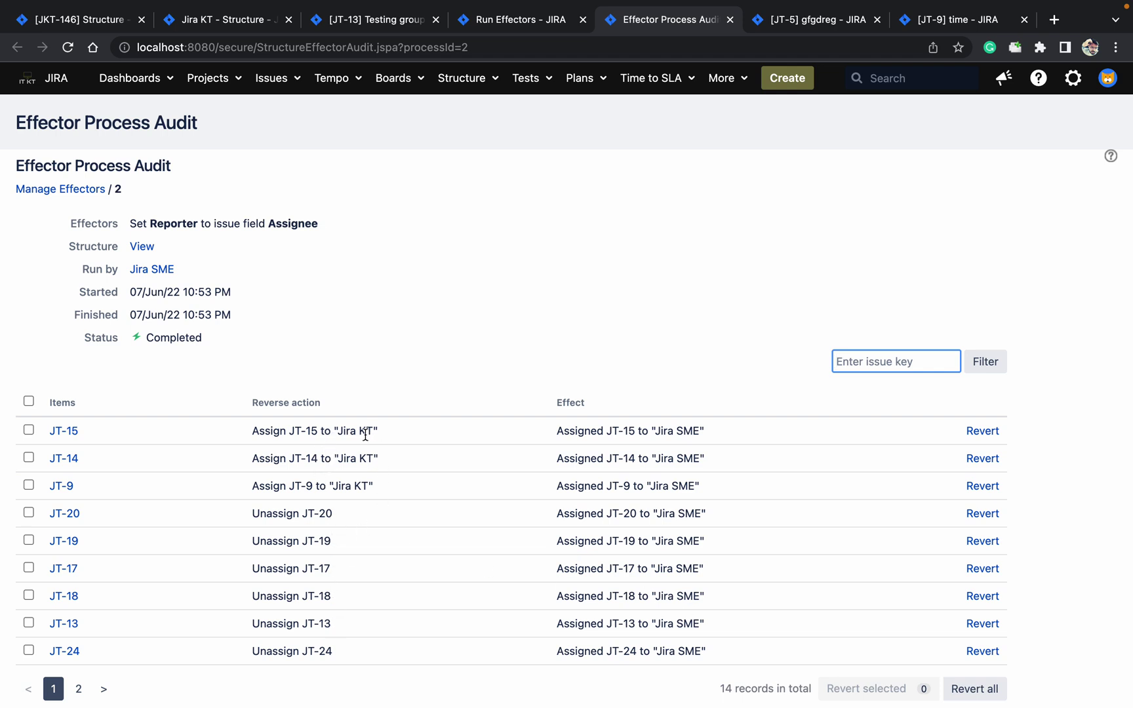
click(391, 356)
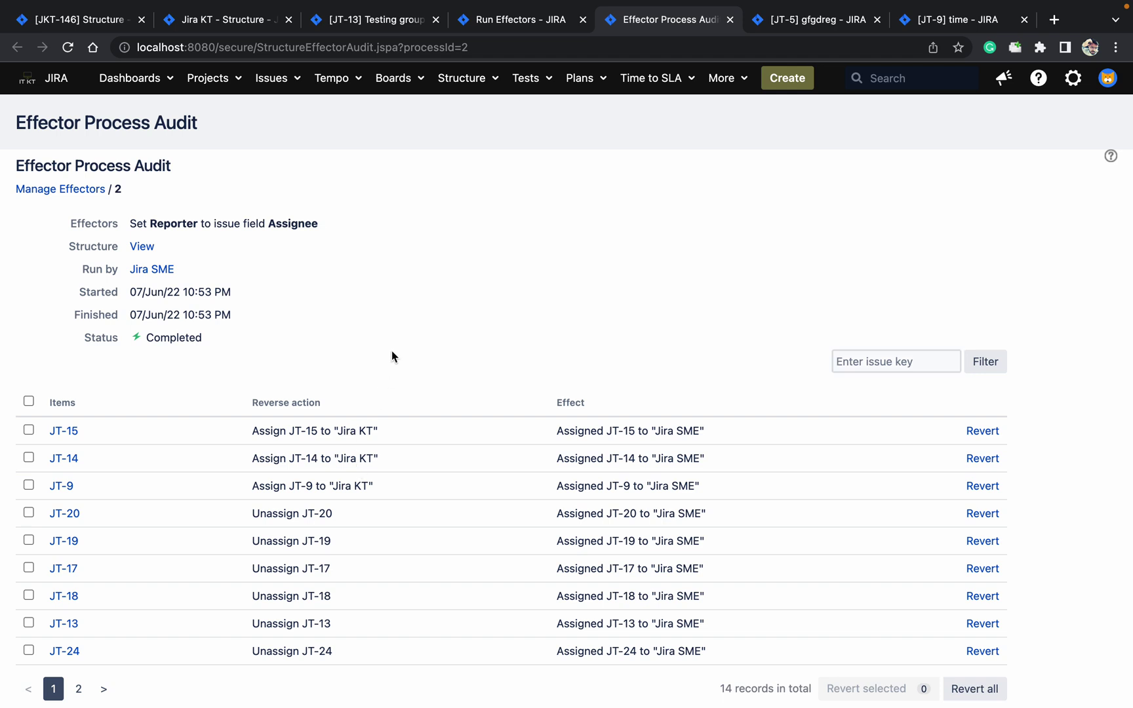
scroll(392, 356, down, 3)
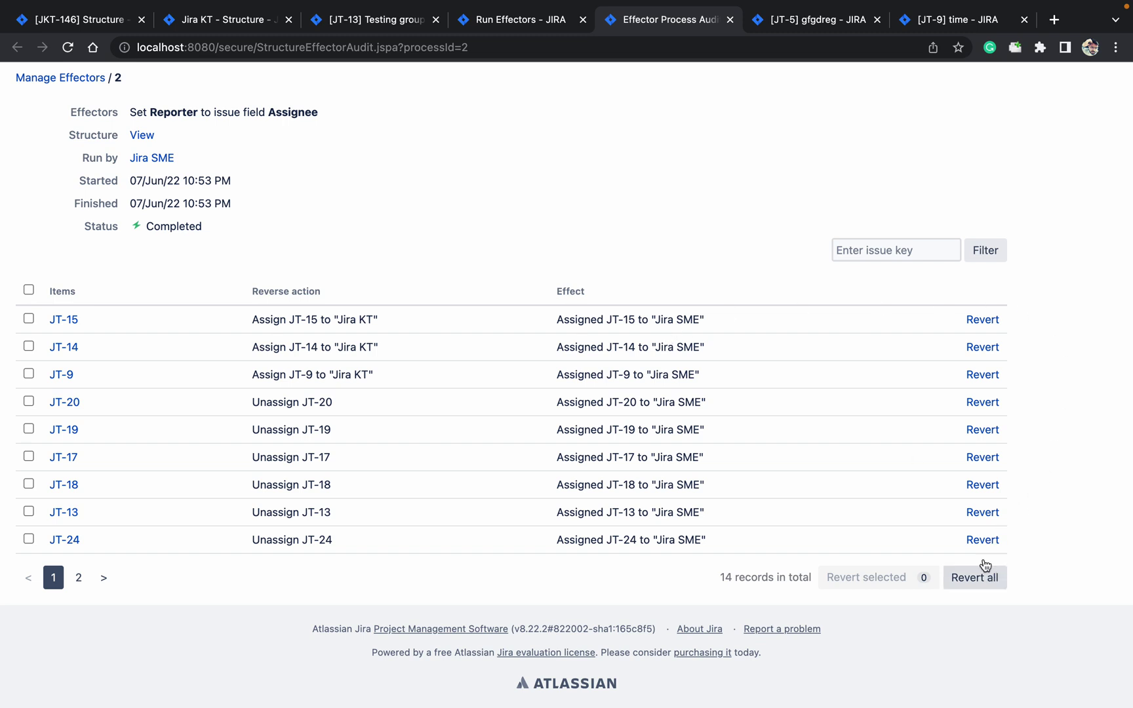
Step: Return to the View structure, acknowledge the completed run and remove the Reporter-to-Assignee effector
click(531, 28)
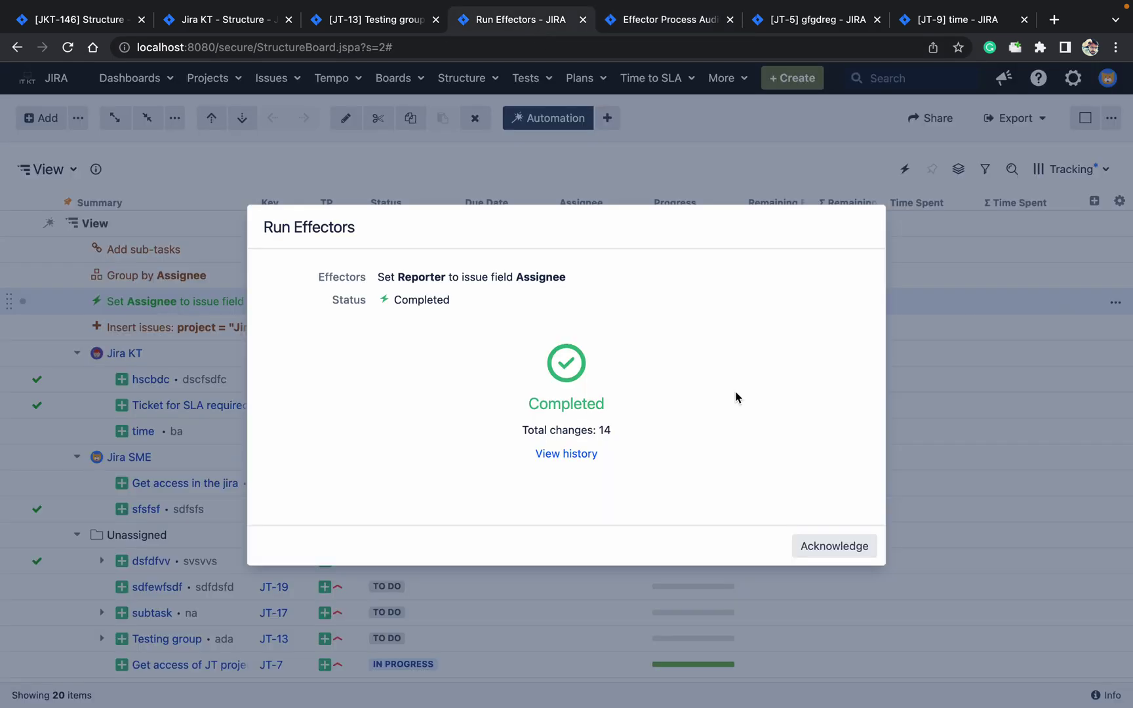
click(853, 541)
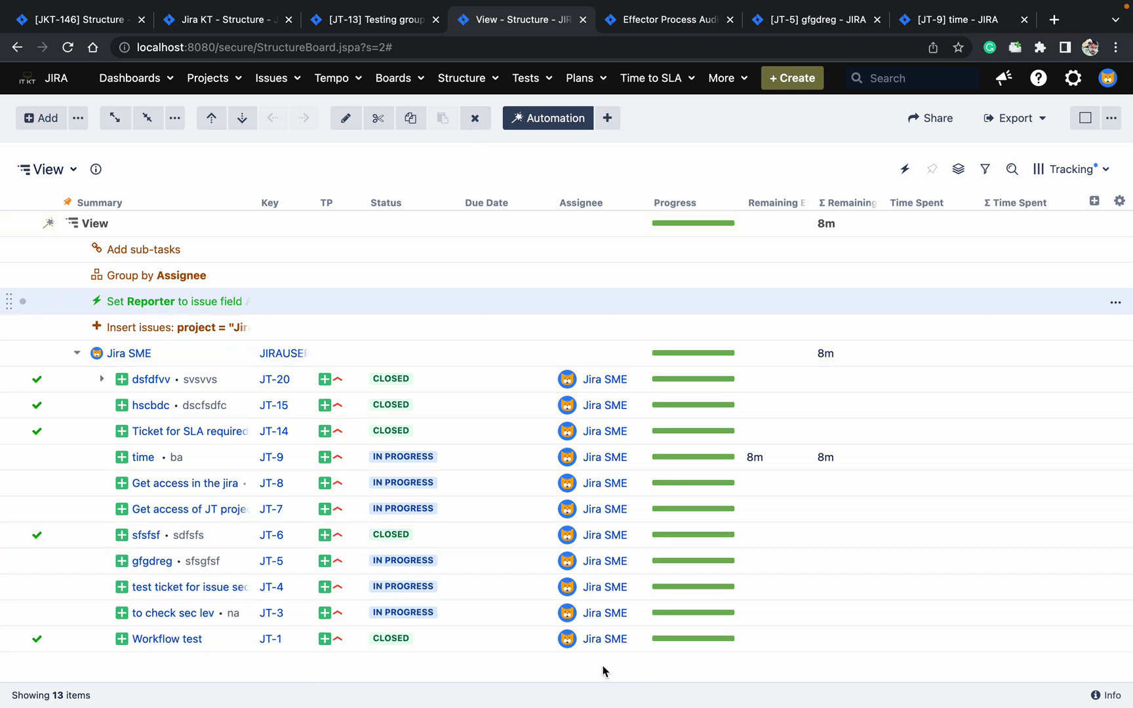
click(475, 119)
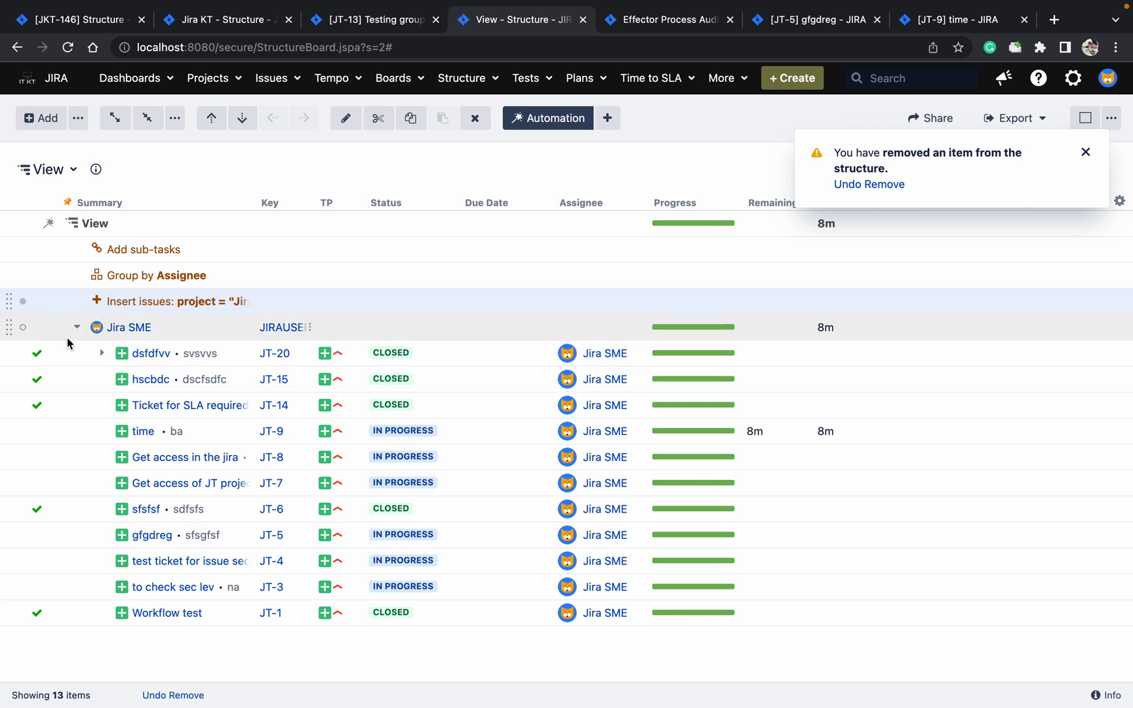
Step: Revert all changes made by the completed Reporter-to-Assignee effector run from its audit page, and confirm the revert
click(77, 327)
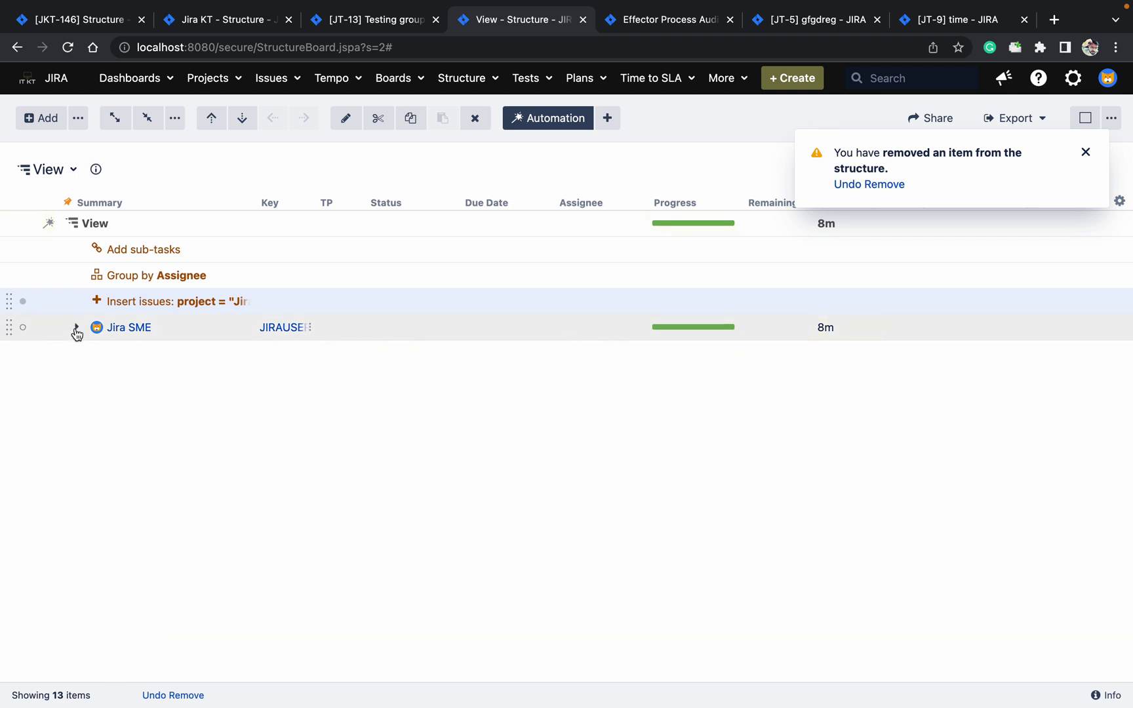
click(77, 328)
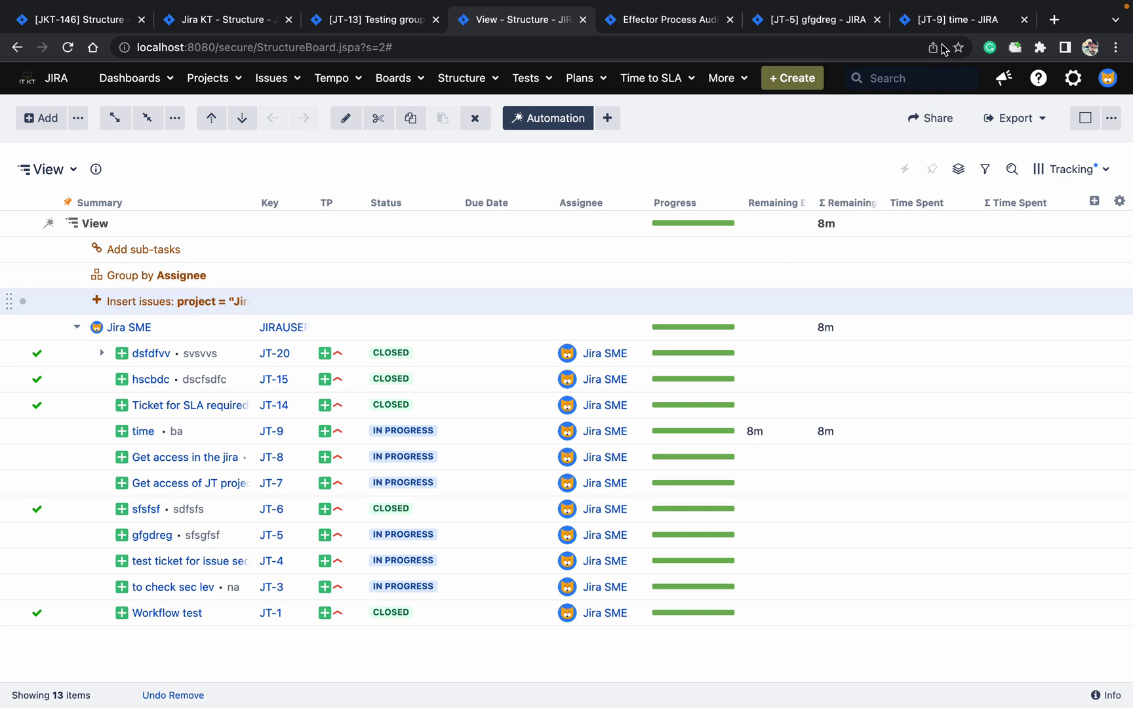
click(700, 26)
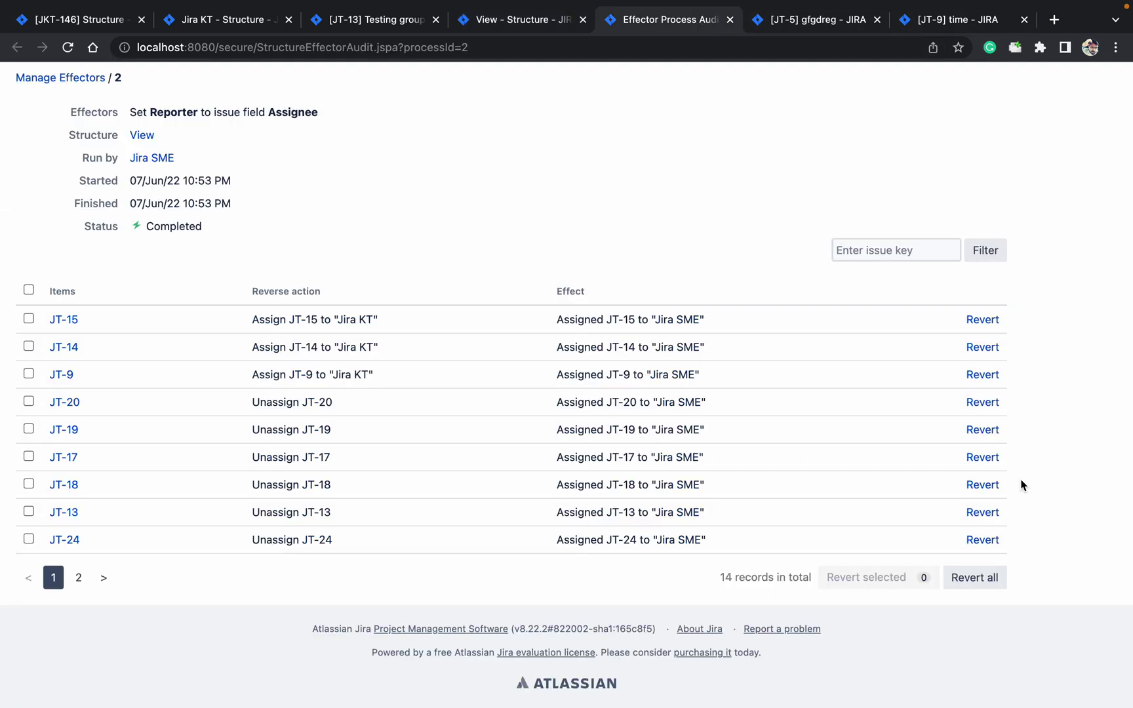
click(989, 581)
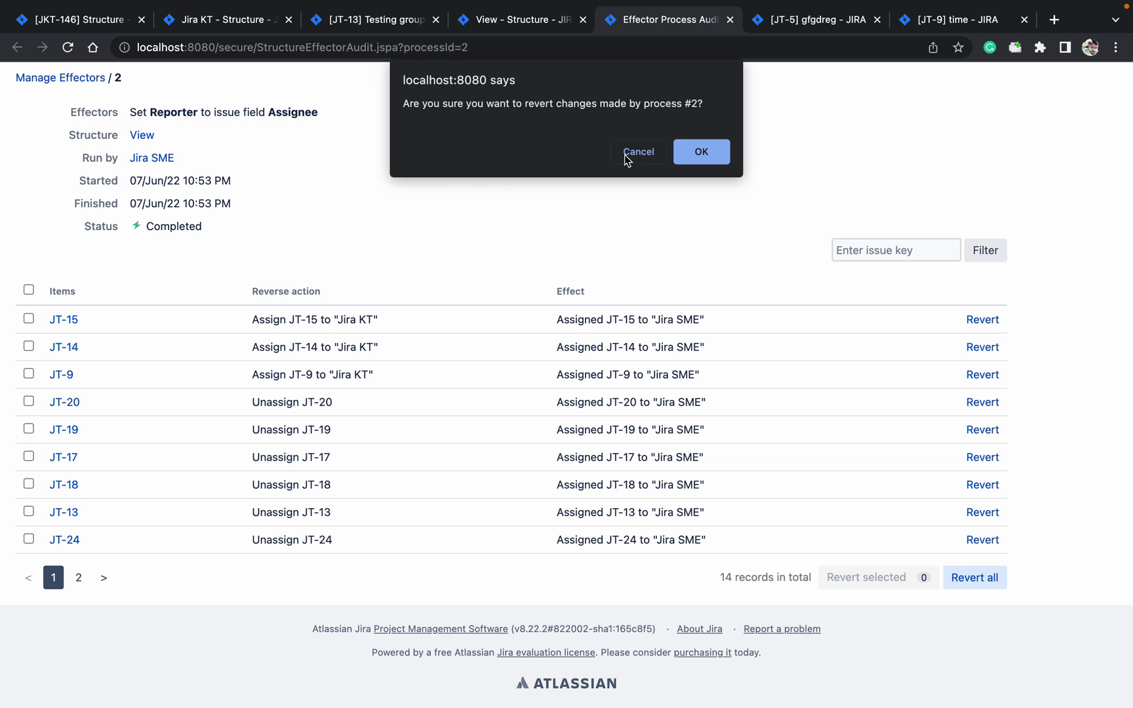
click(707, 153)
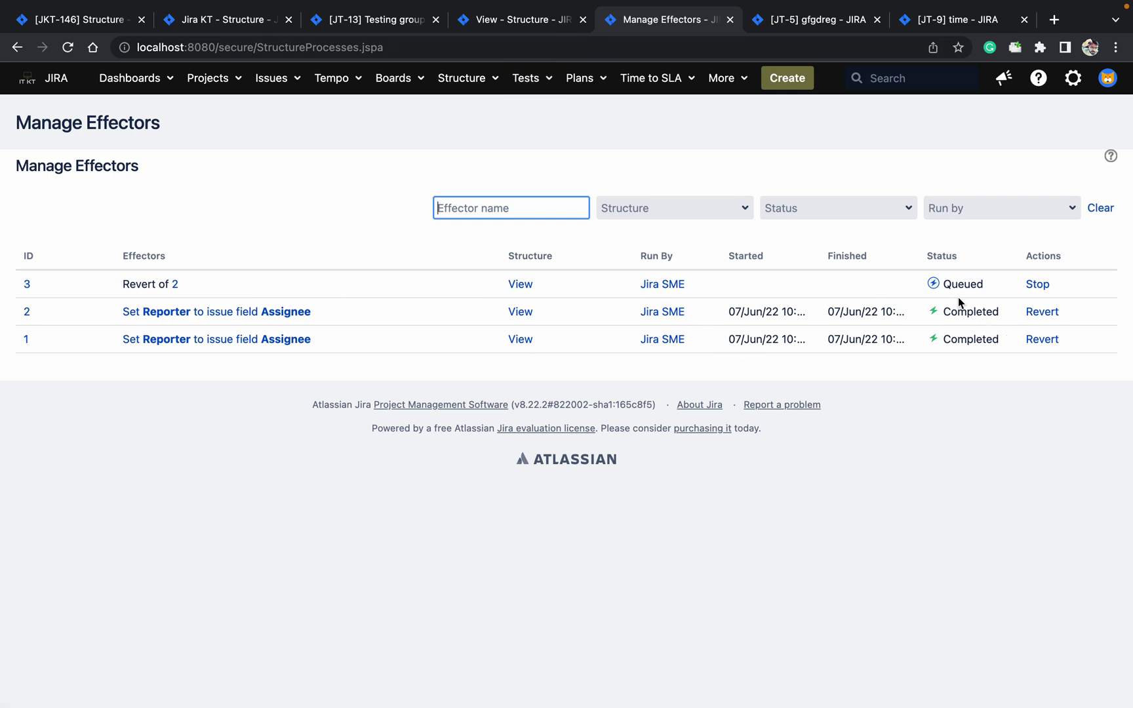
Step: Reopen the View structure from the effectors list and inspect the issues within its restored assignee groups
click(527, 285)
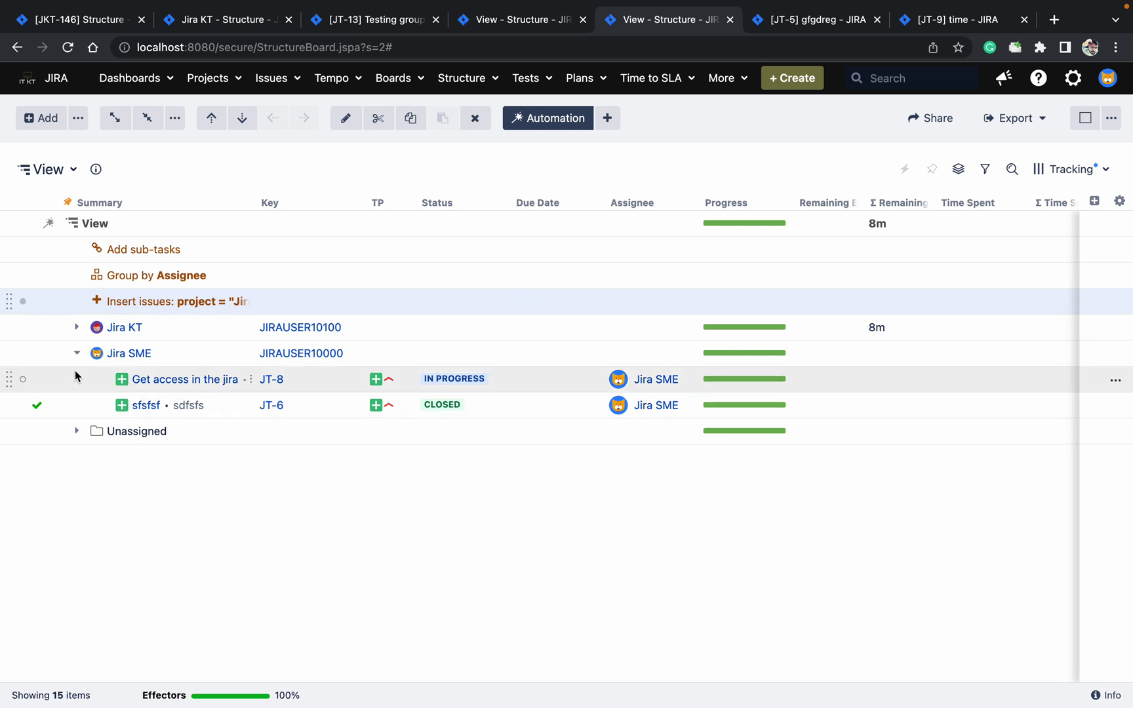
click(77, 354)
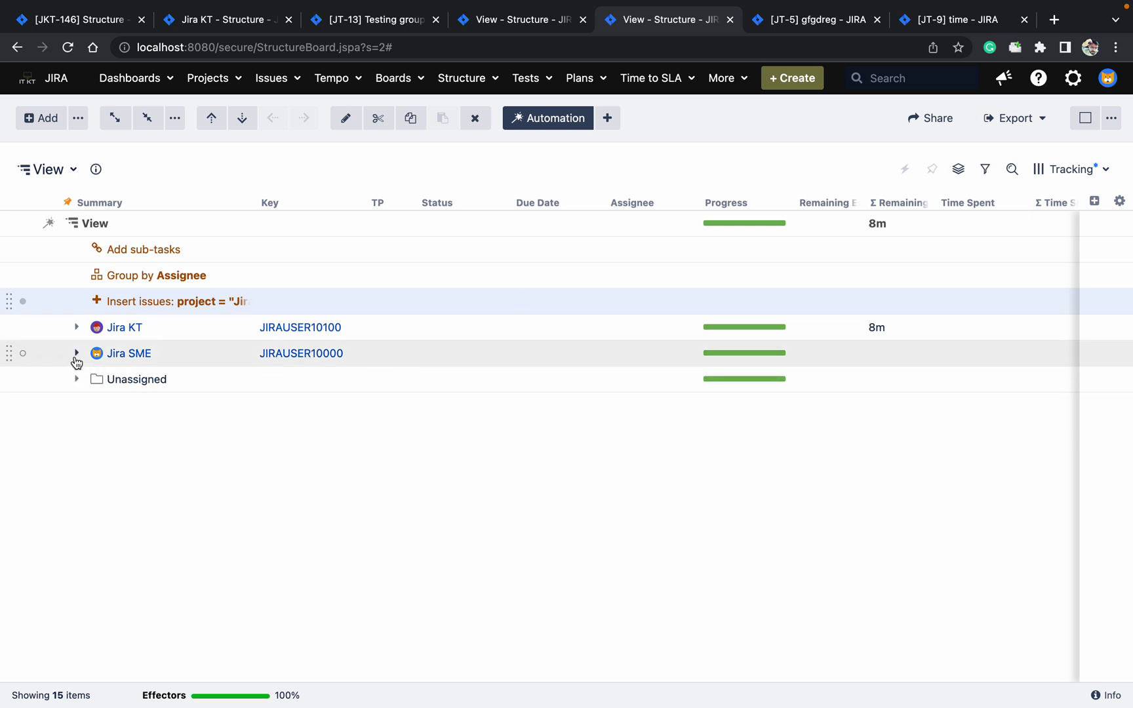
click(77, 328)
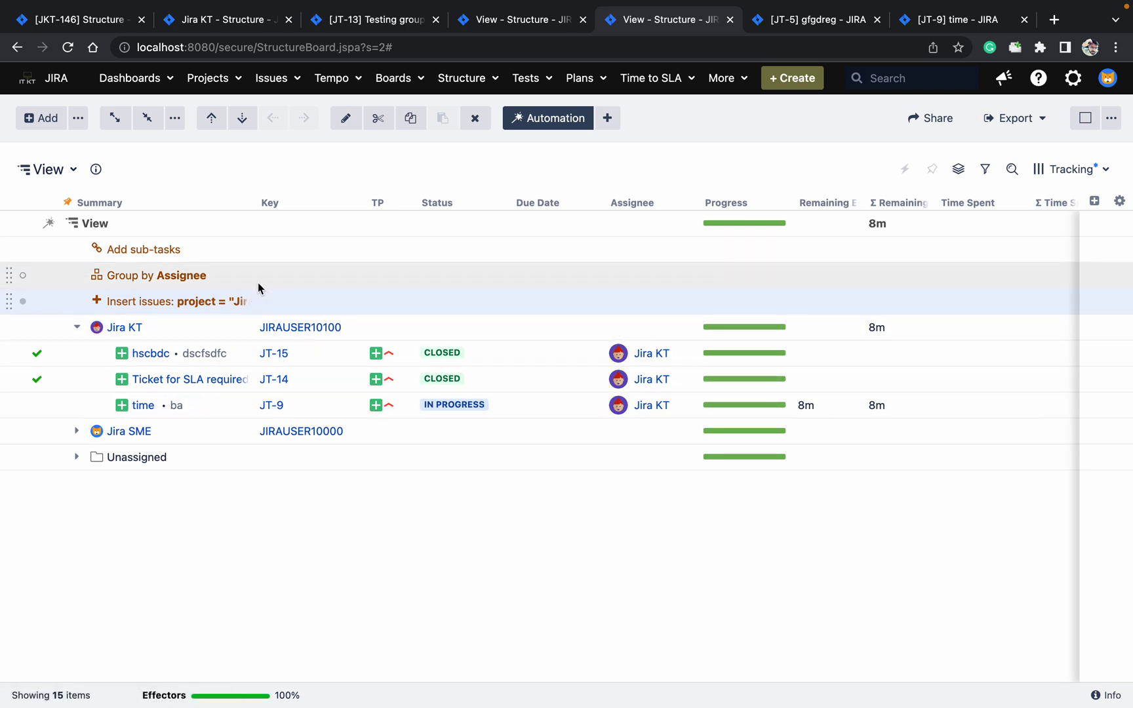
click(610, 119)
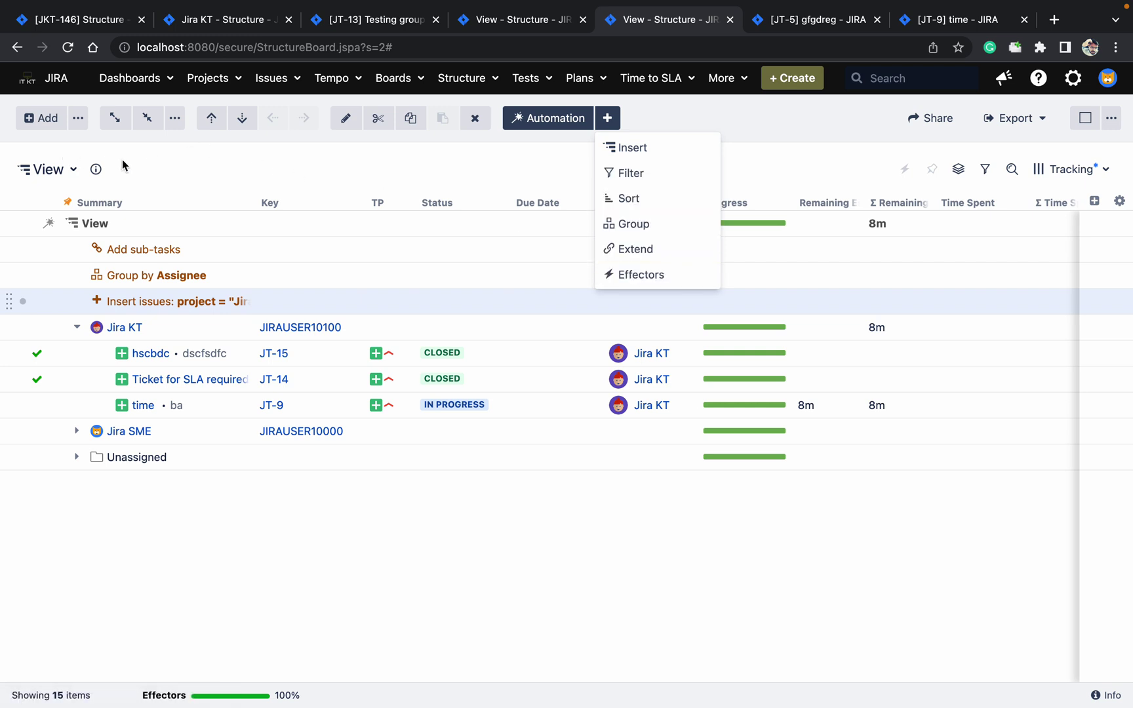
click(49, 169)
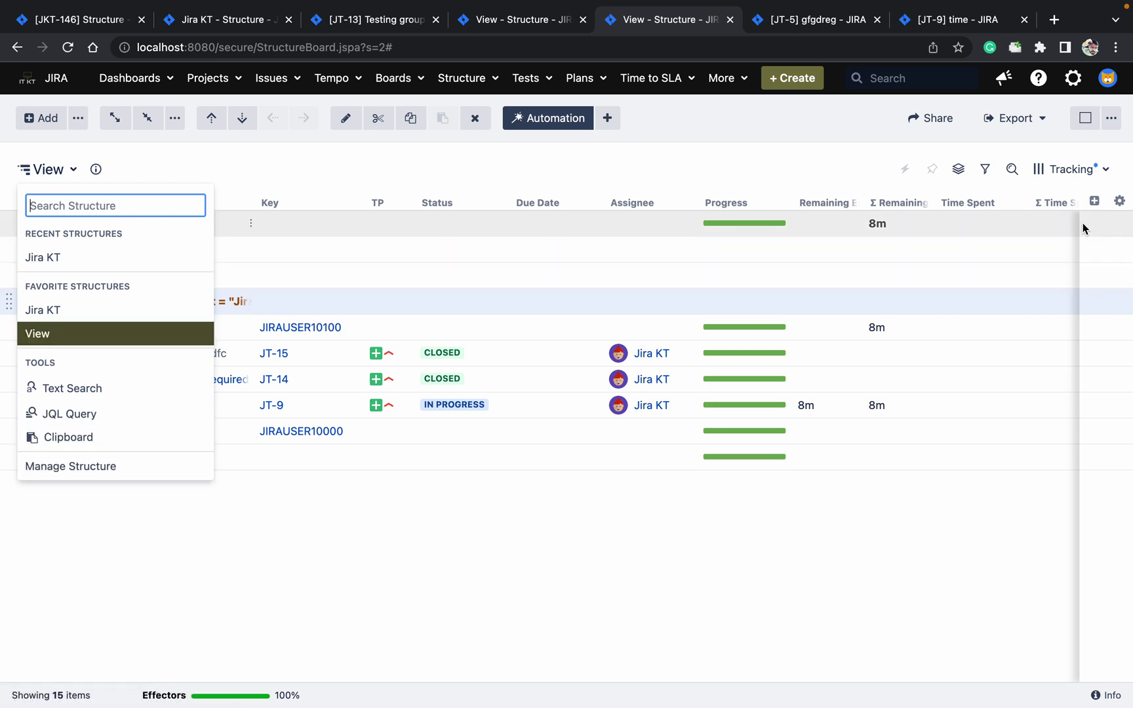
click(78, 123)
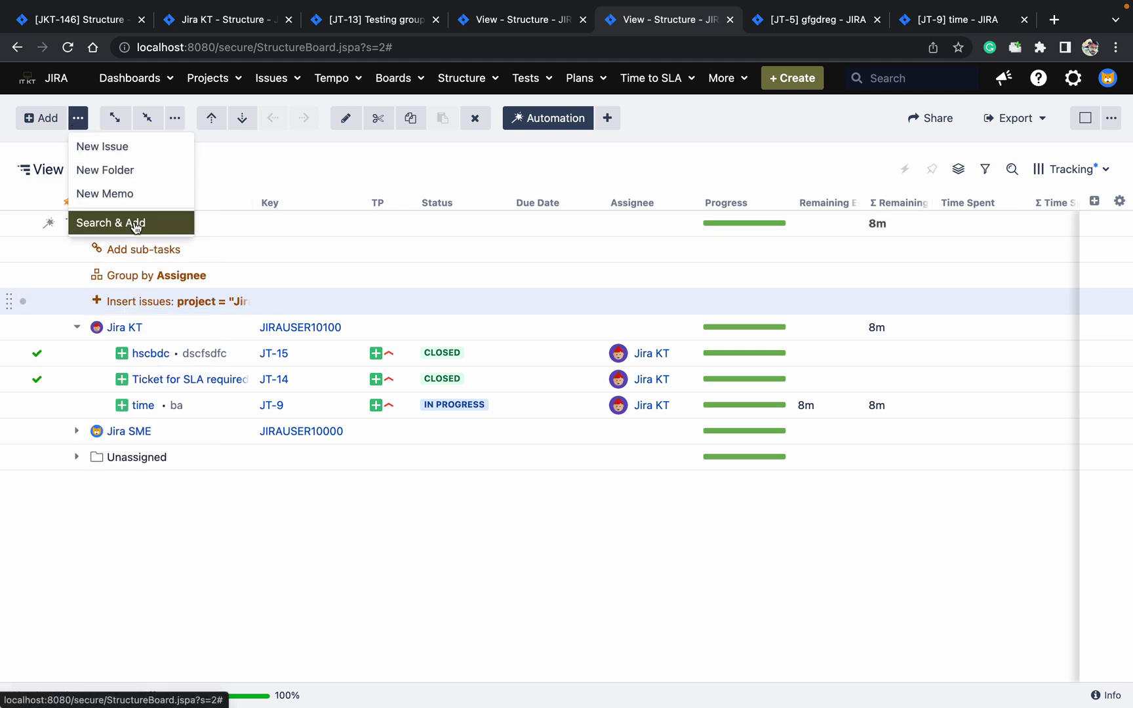
click(278, 162)
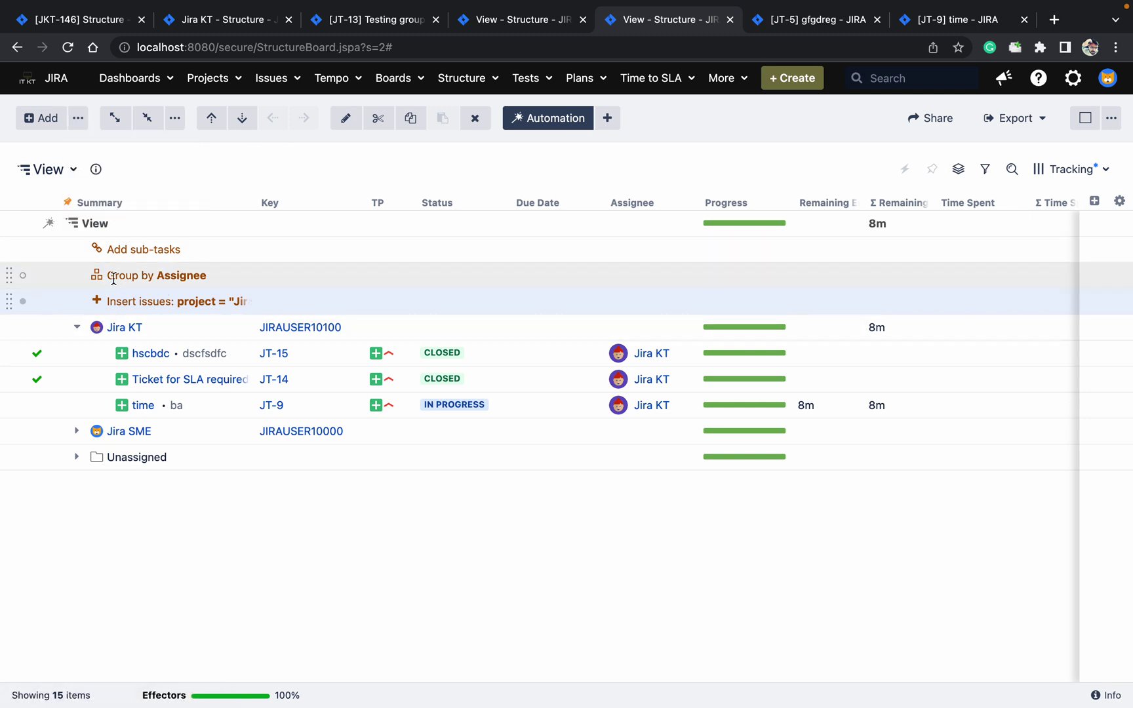
Step: Try to move the Group by Assignee generator above Add sub-tasks, and acknowledge the resulting message
click(80, 271)
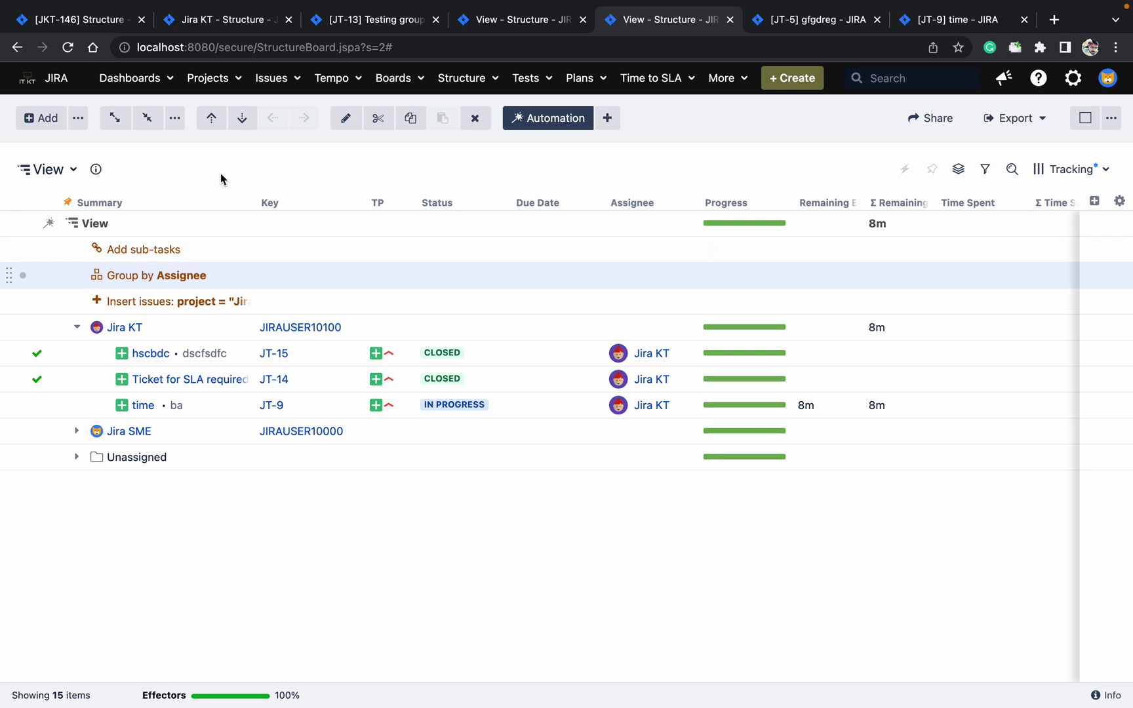
click(211, 119)
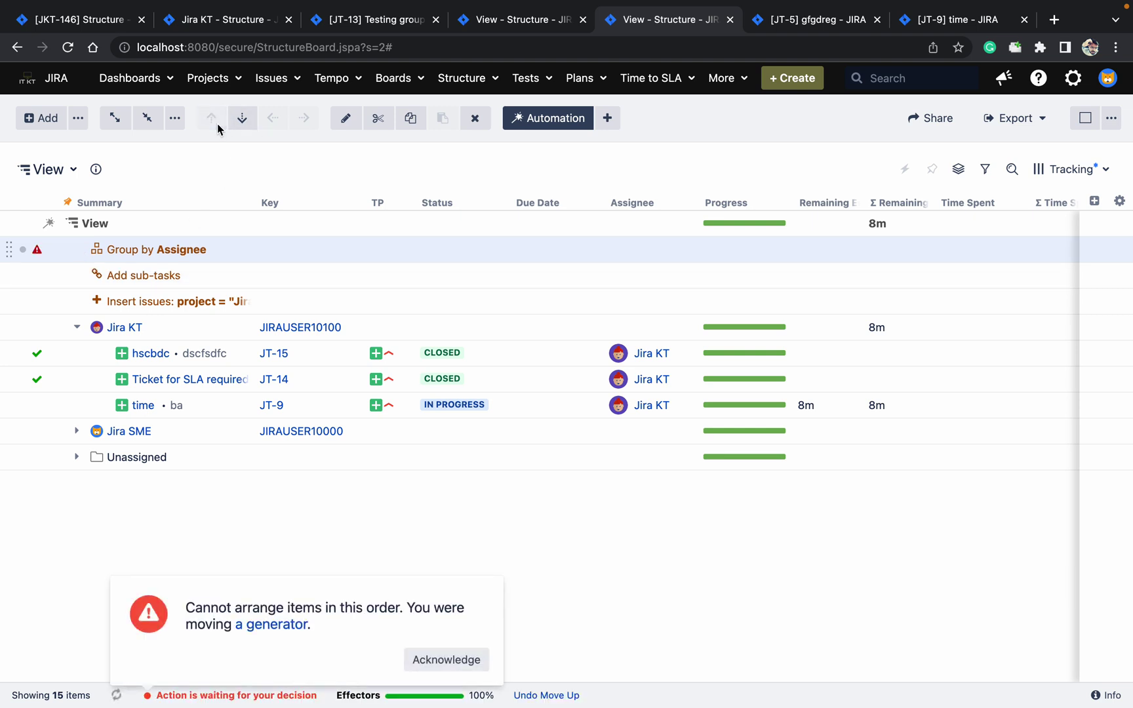
click(448, 658)
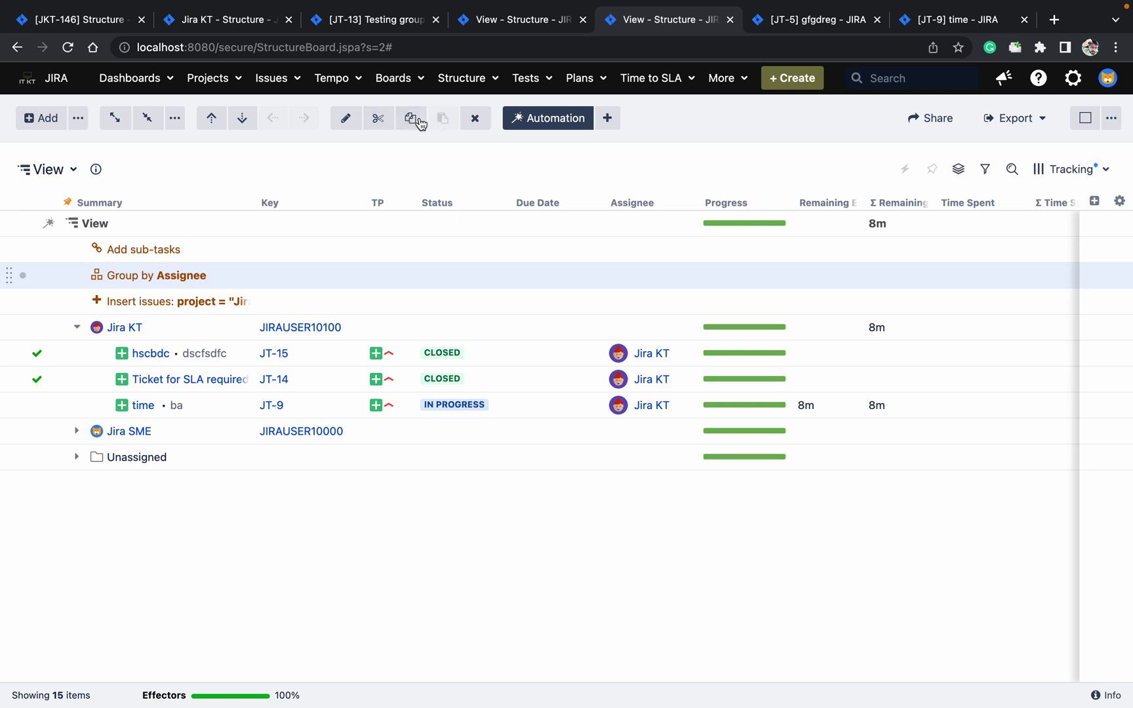
Step: Remove the Group by Assignee generator from the View structure
click(389, 124)
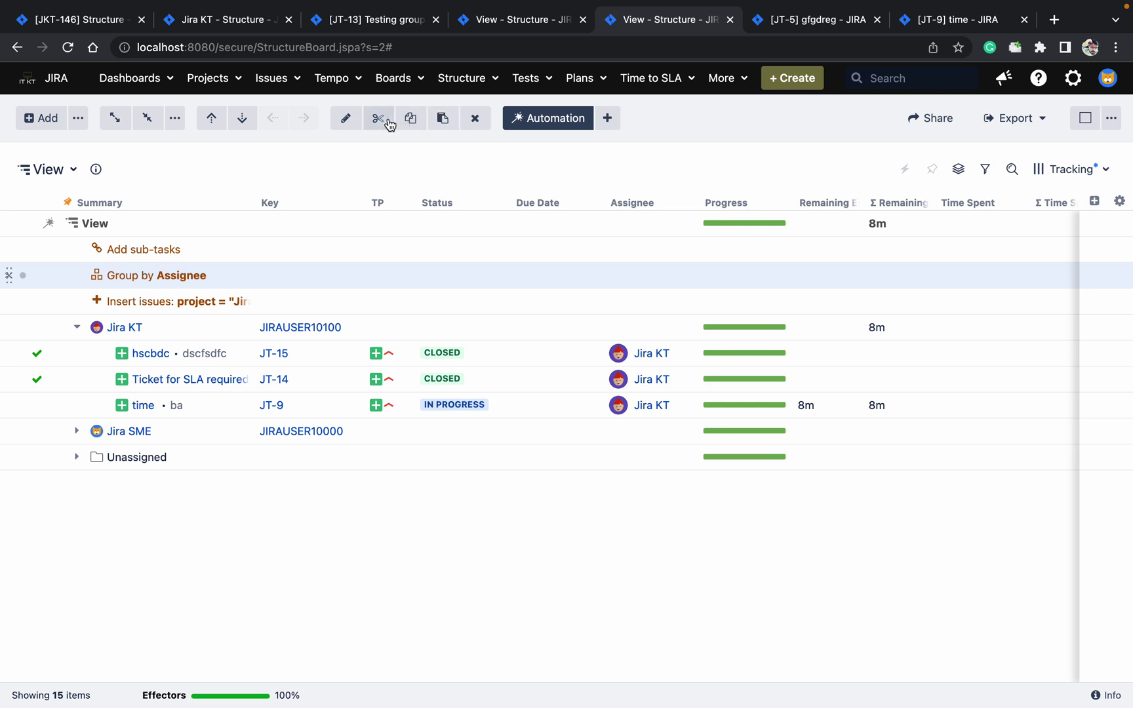
click(484, 120)
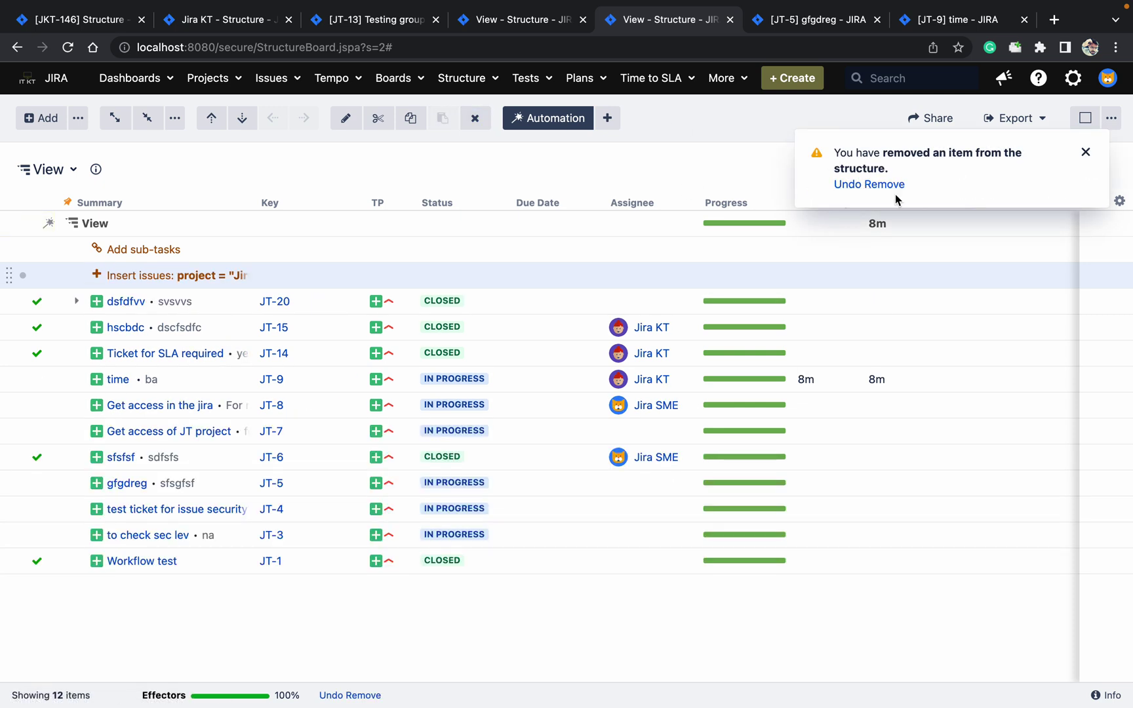
click(155, 229)
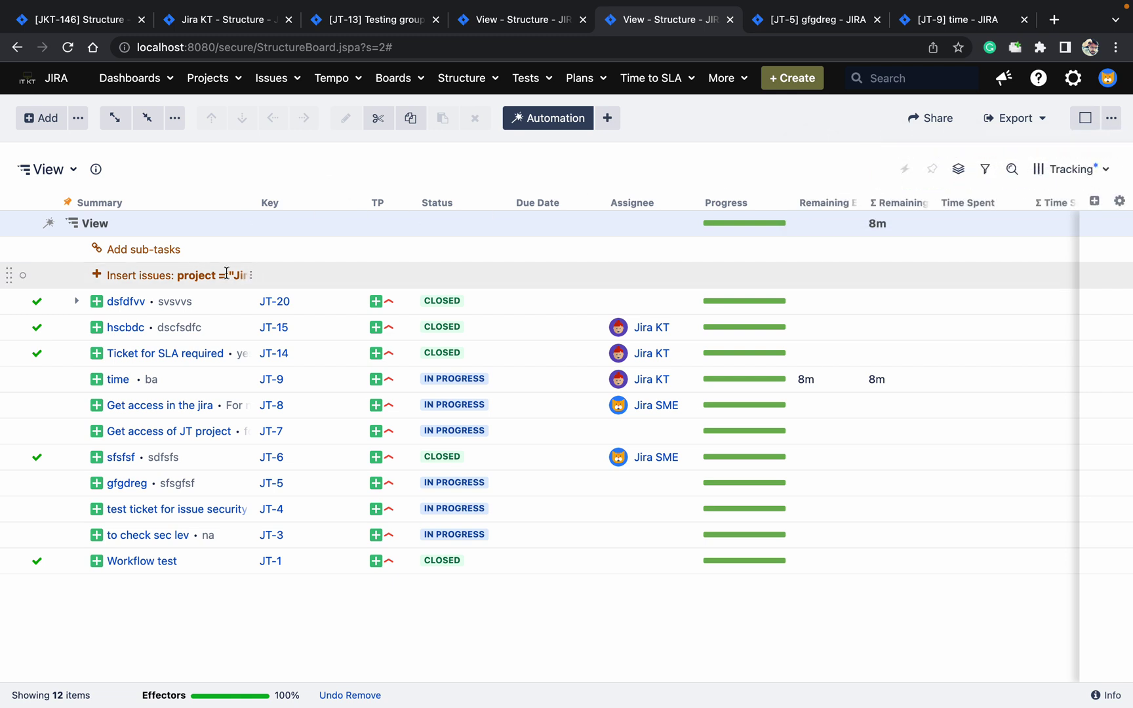
Step: Change the insert generator's JQL query to project = "Jira Test" AND issuetype = Epic, and apply it
double_click(233, 276)
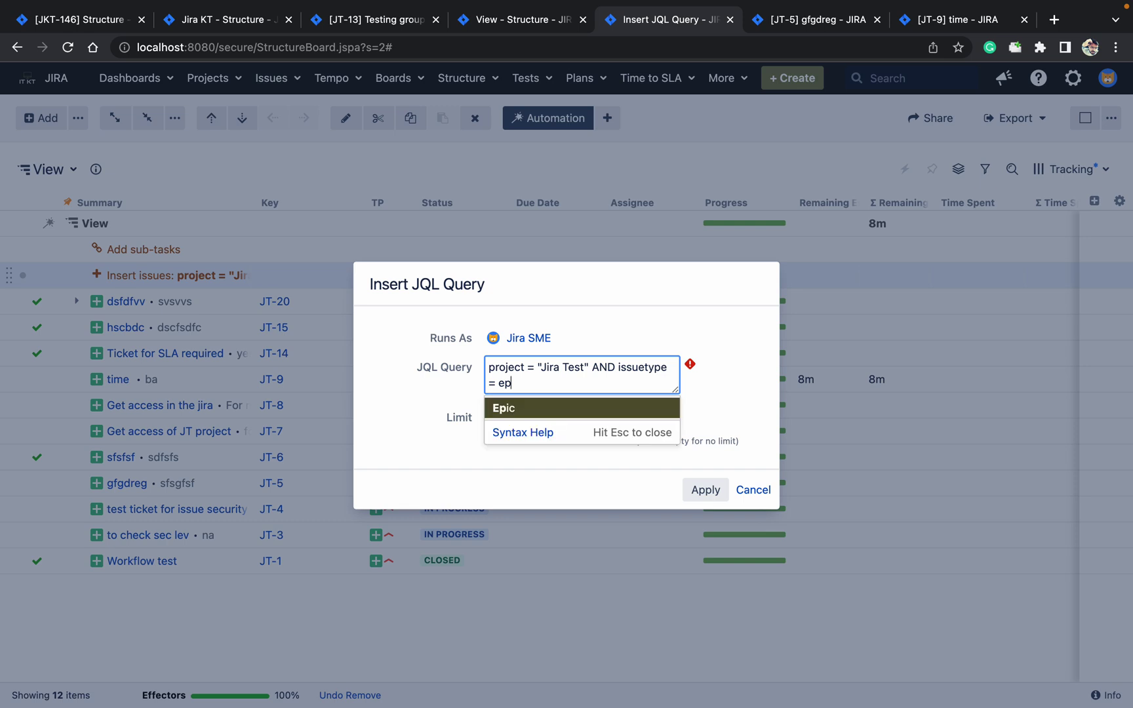
key(Return)
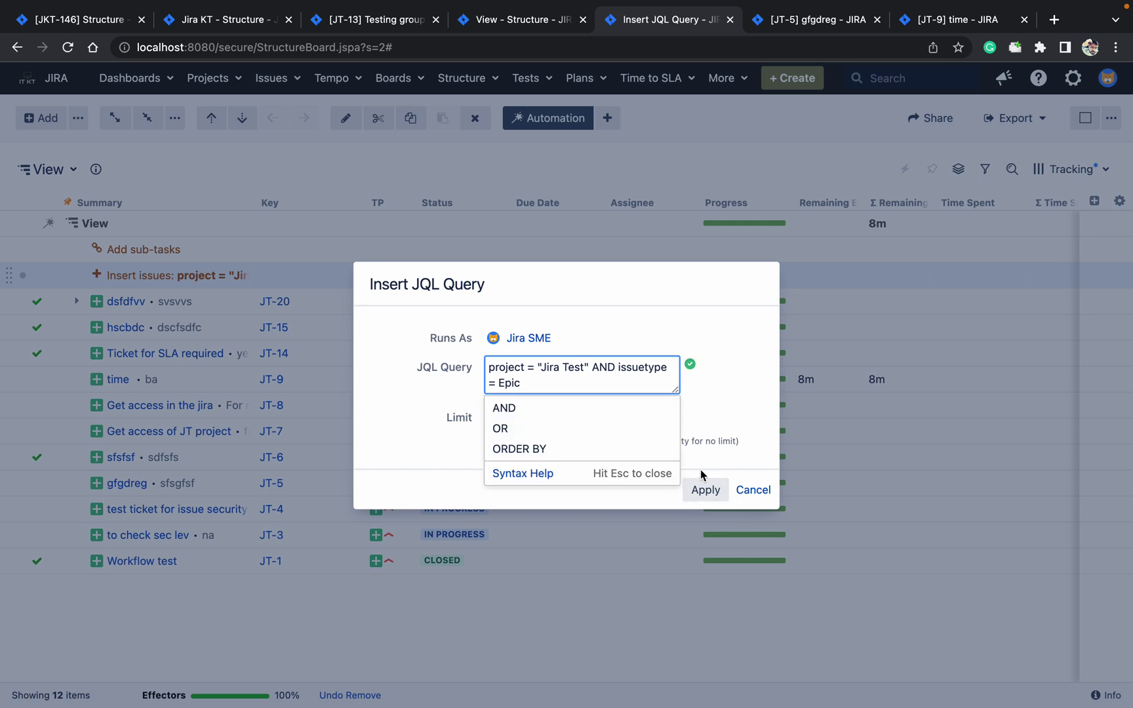
click(714, 491)
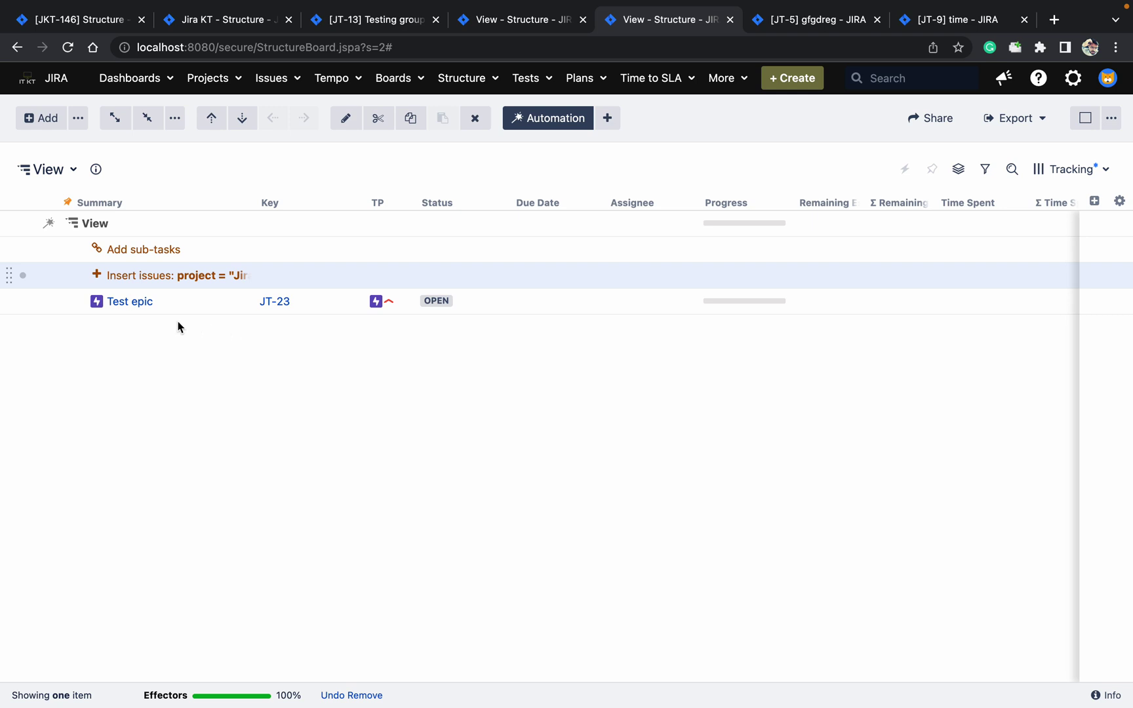
Step: Open the Manage Effectors page, review the listed effector runs with their statuses and revert actions, and clear the filters
mouse_move(568, 3)
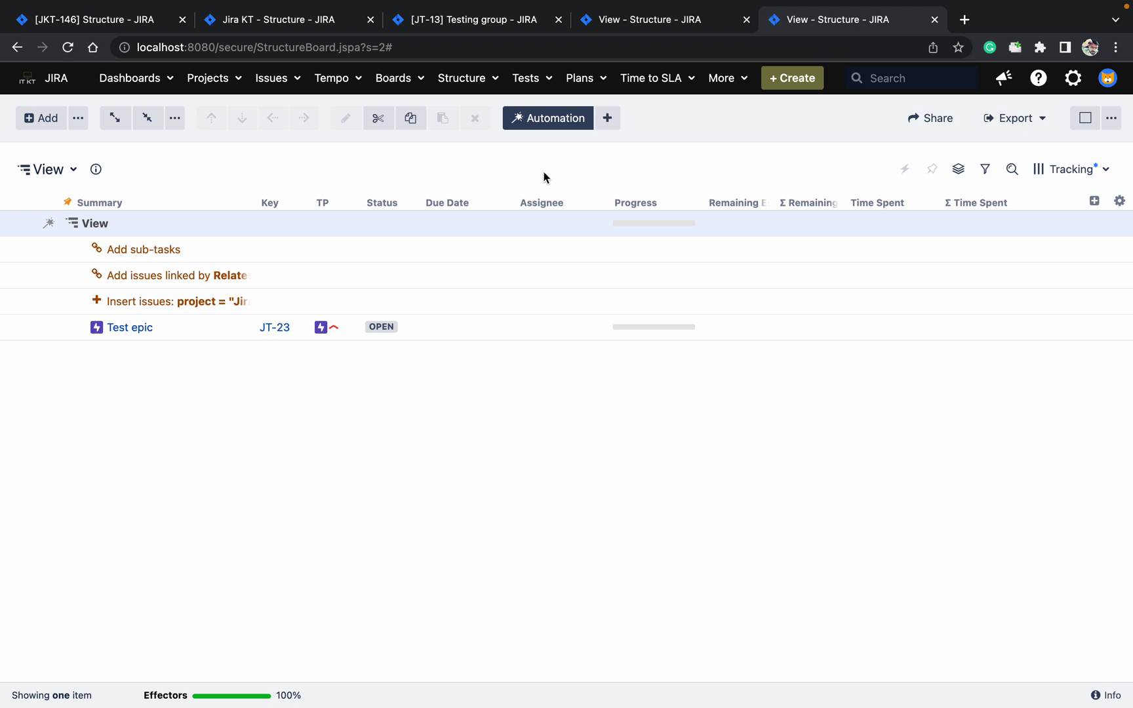
click(478, 79)
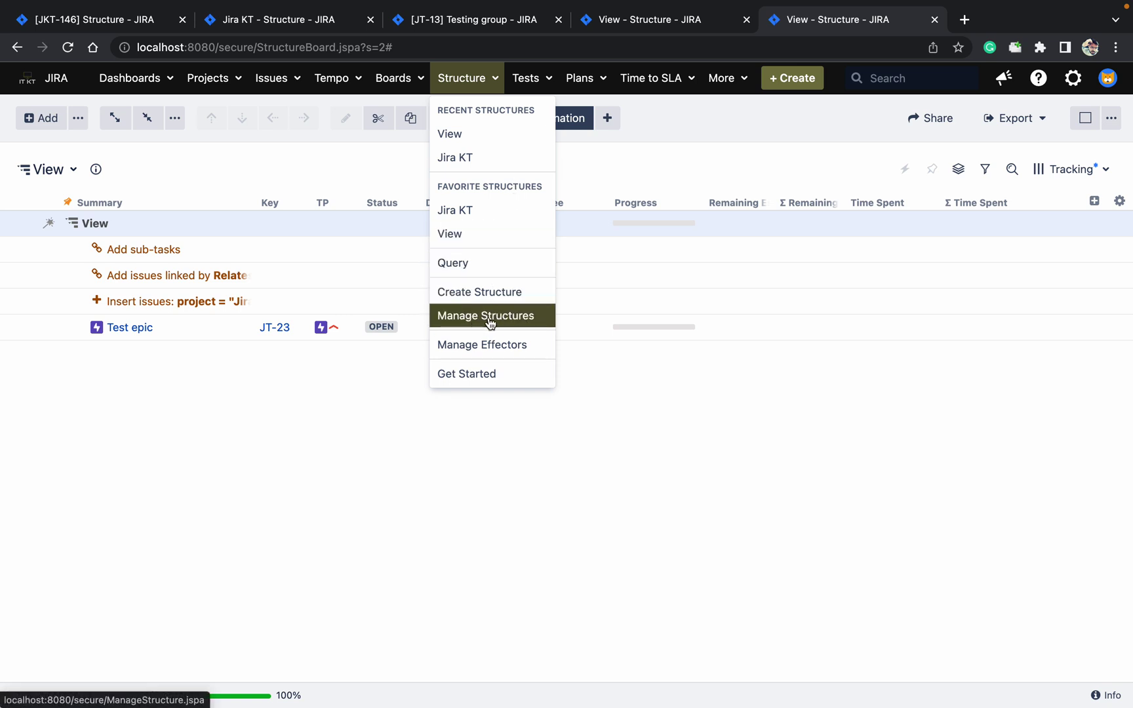
click(496, 345)
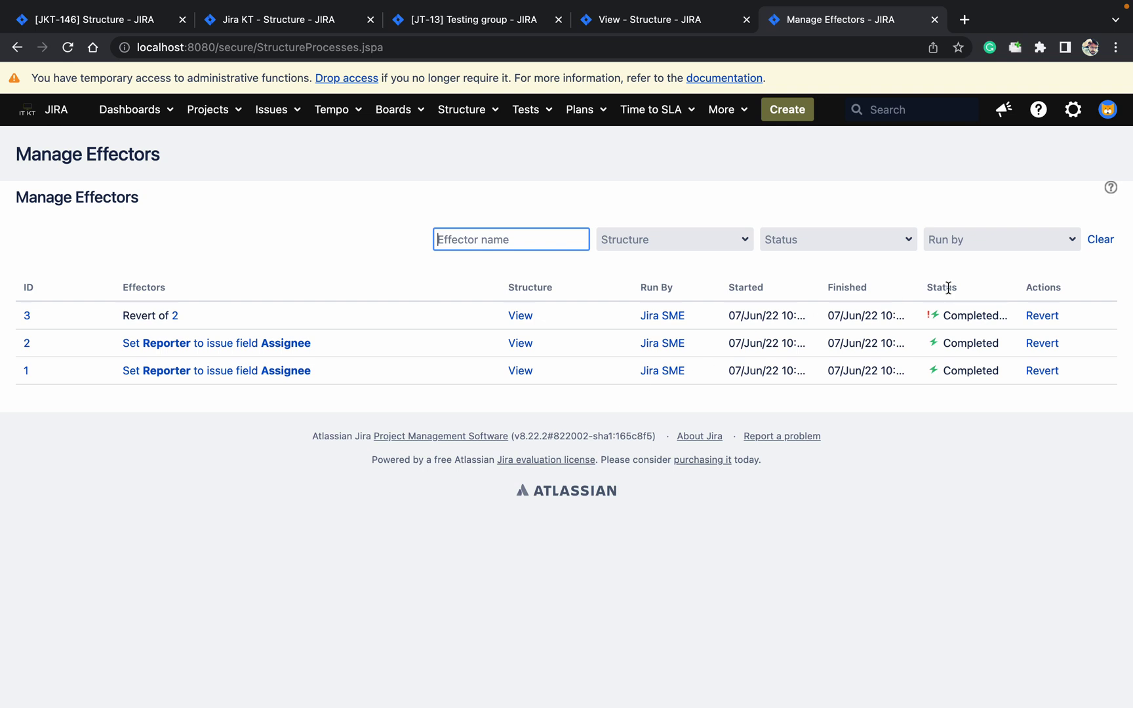
click(1102, 243)
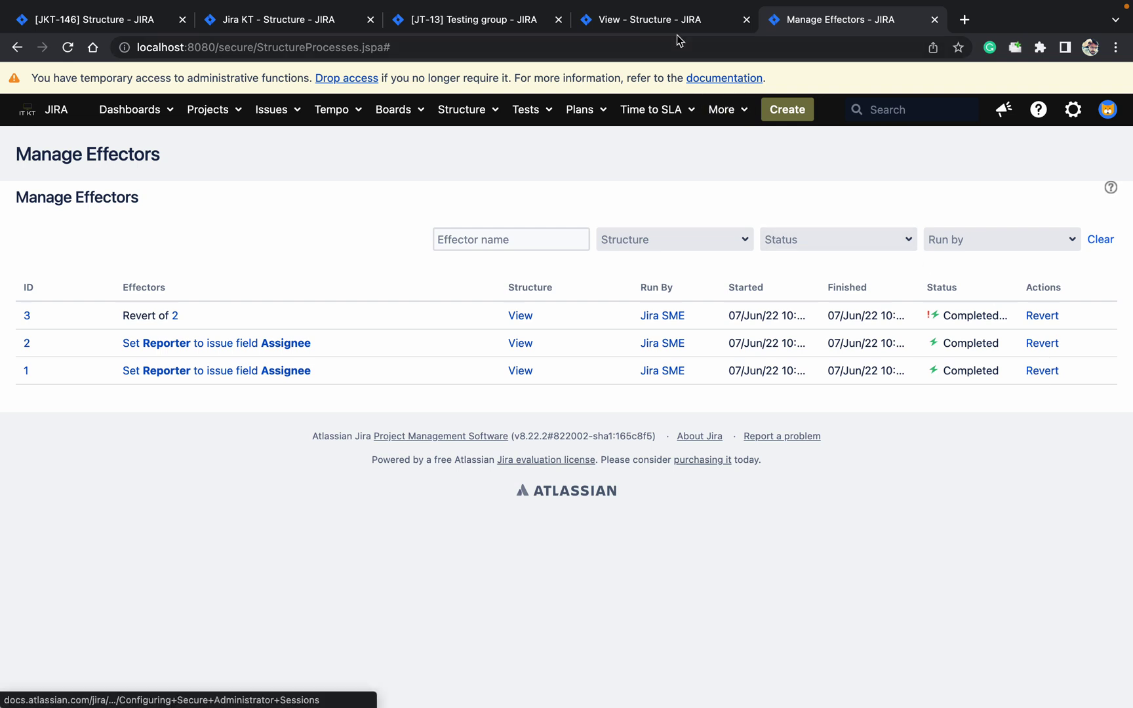
Step: Open the Manage Structures page and examine the recent structures with their available operations
click(464, 111)
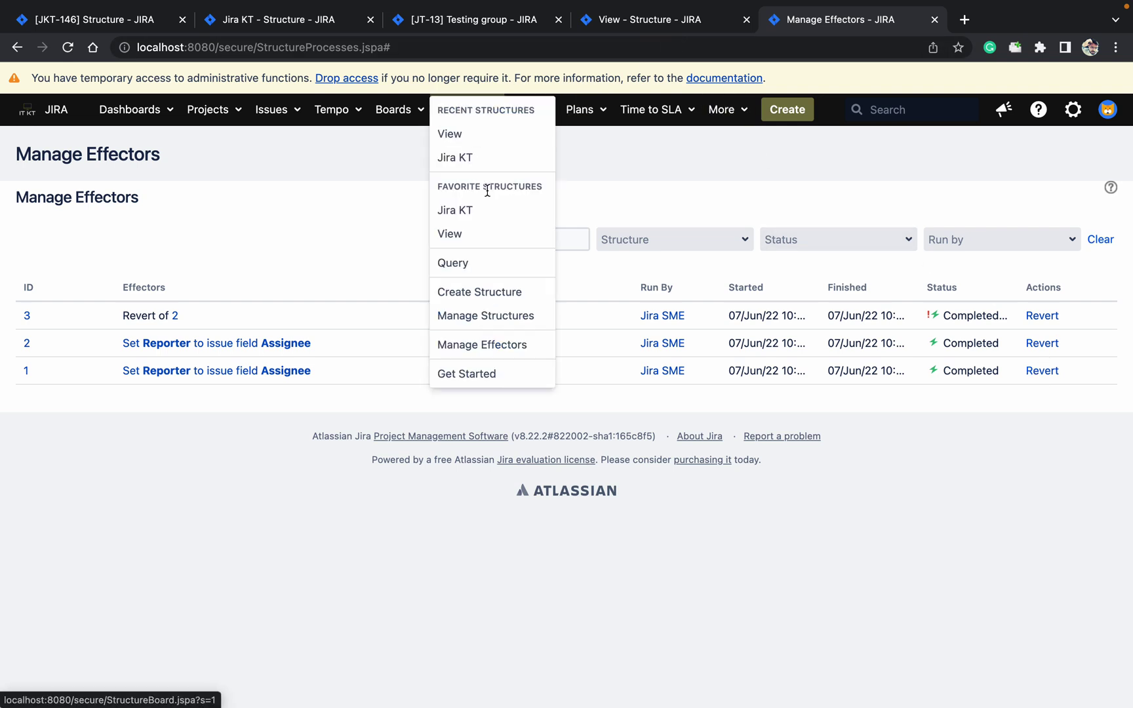
click(498, 330)
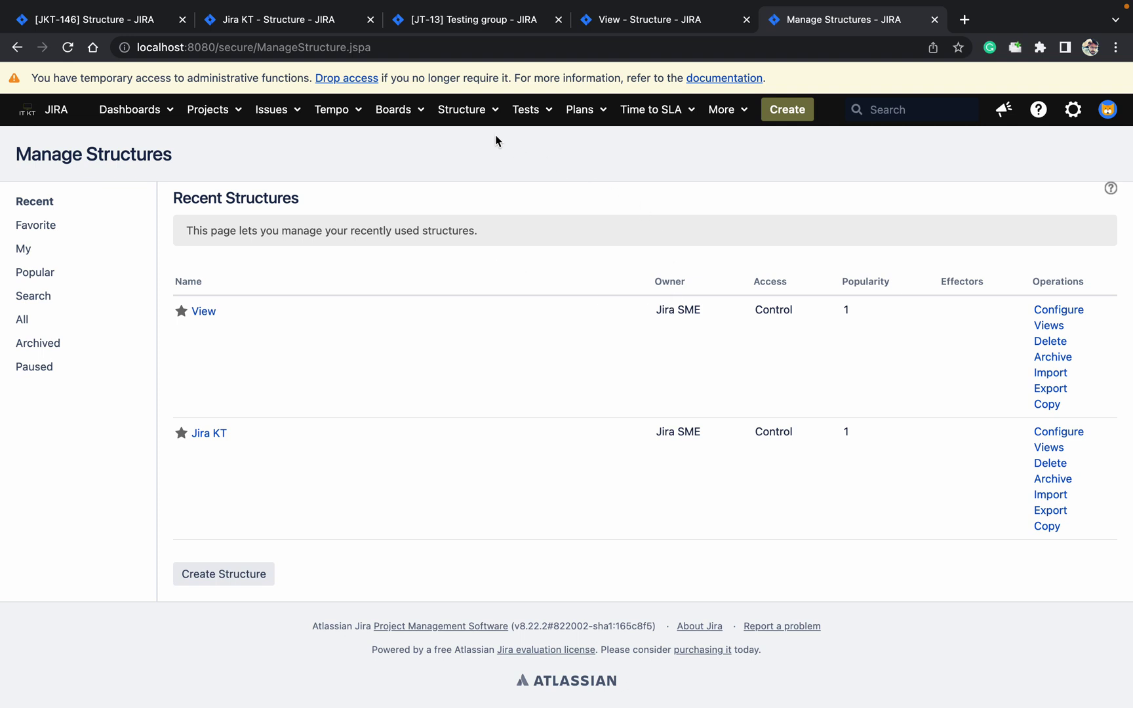
click(468, 109)
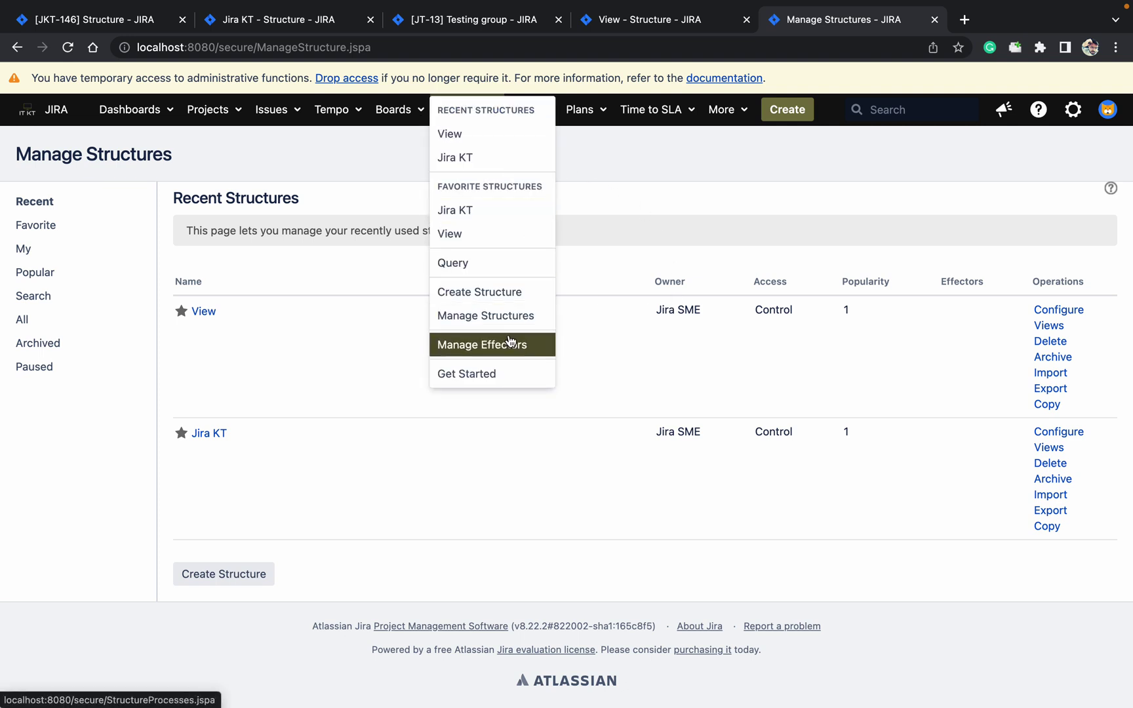